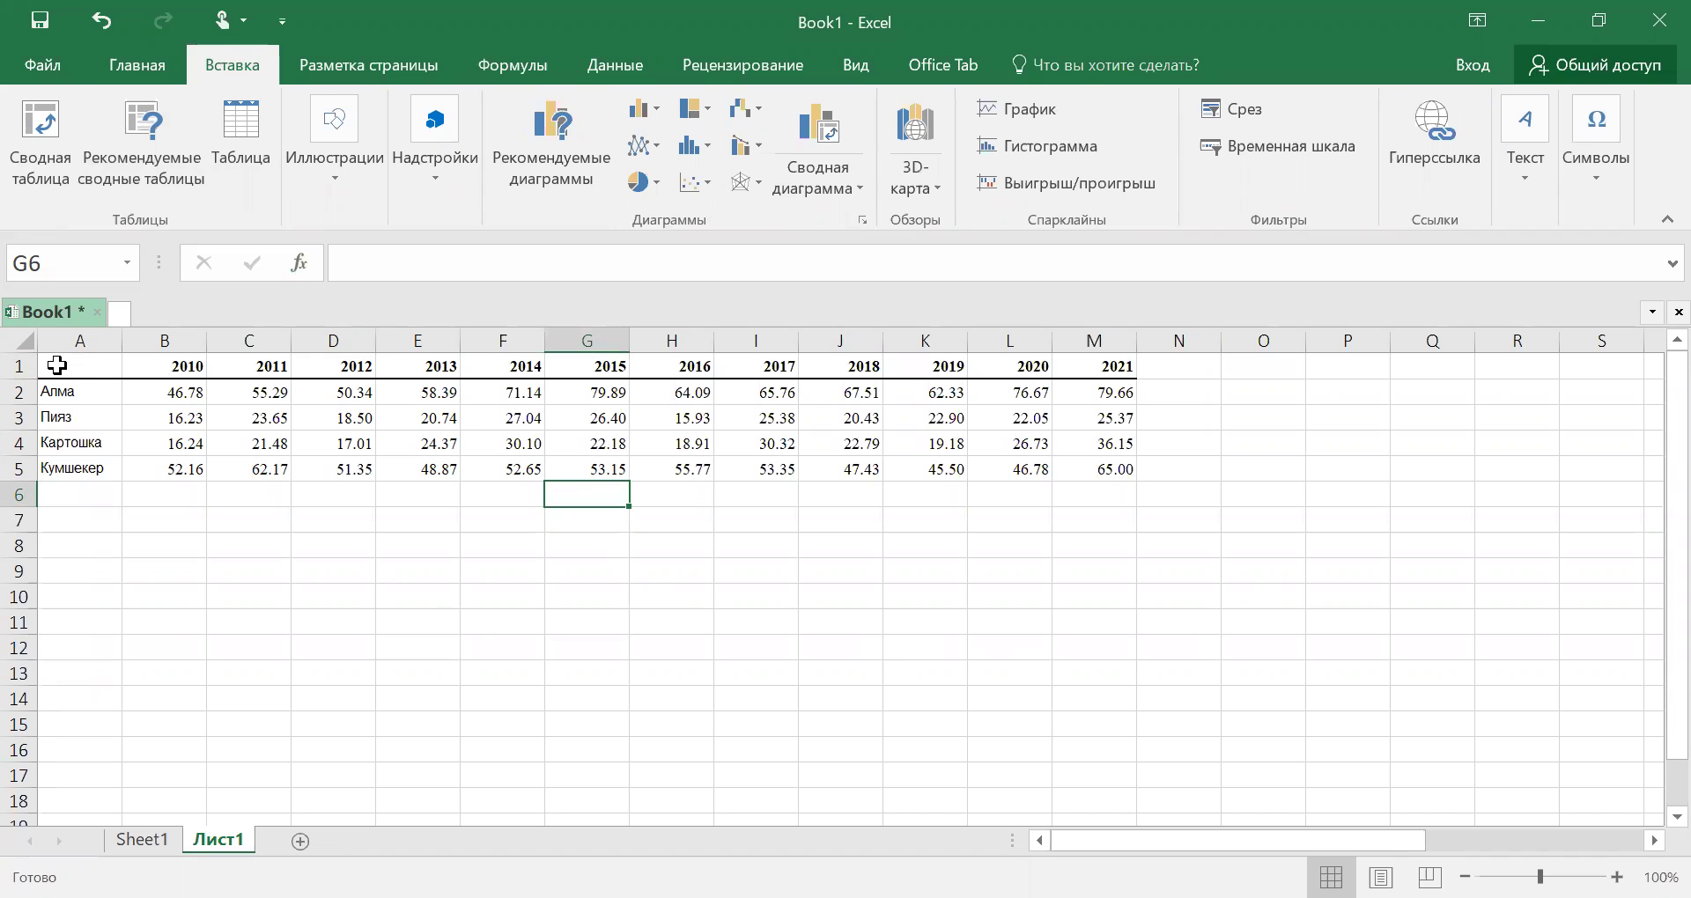
Step: Insert a clustered column chart from the full data table A1:M5
drag(56, 365, 1091, 468)
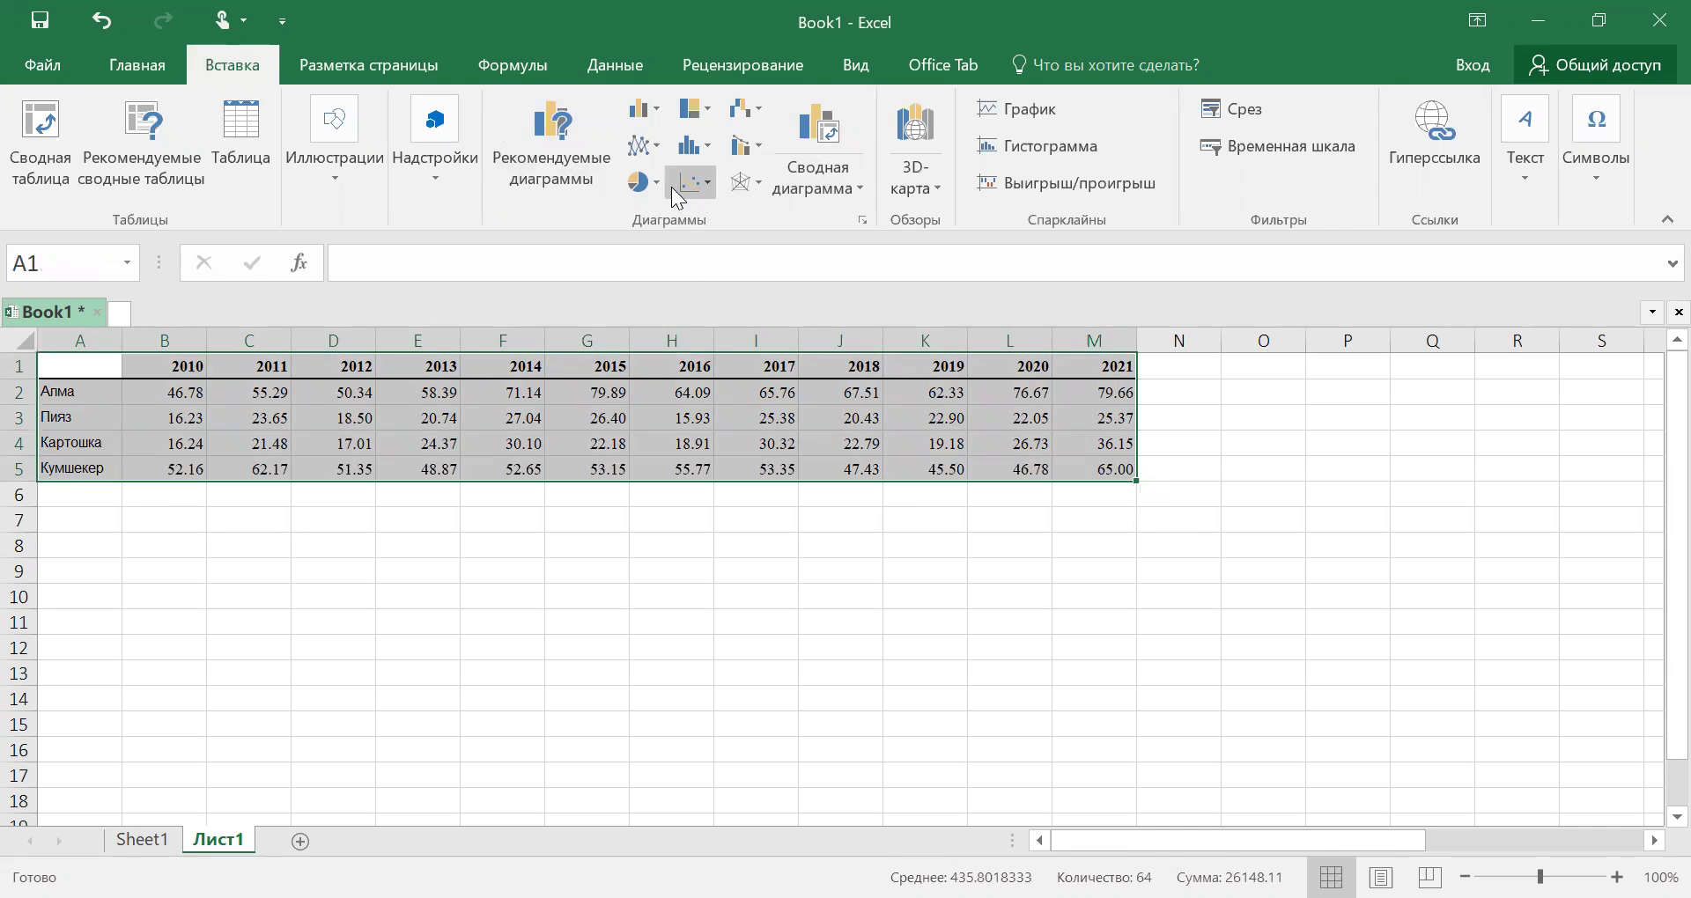
click(654, 108)
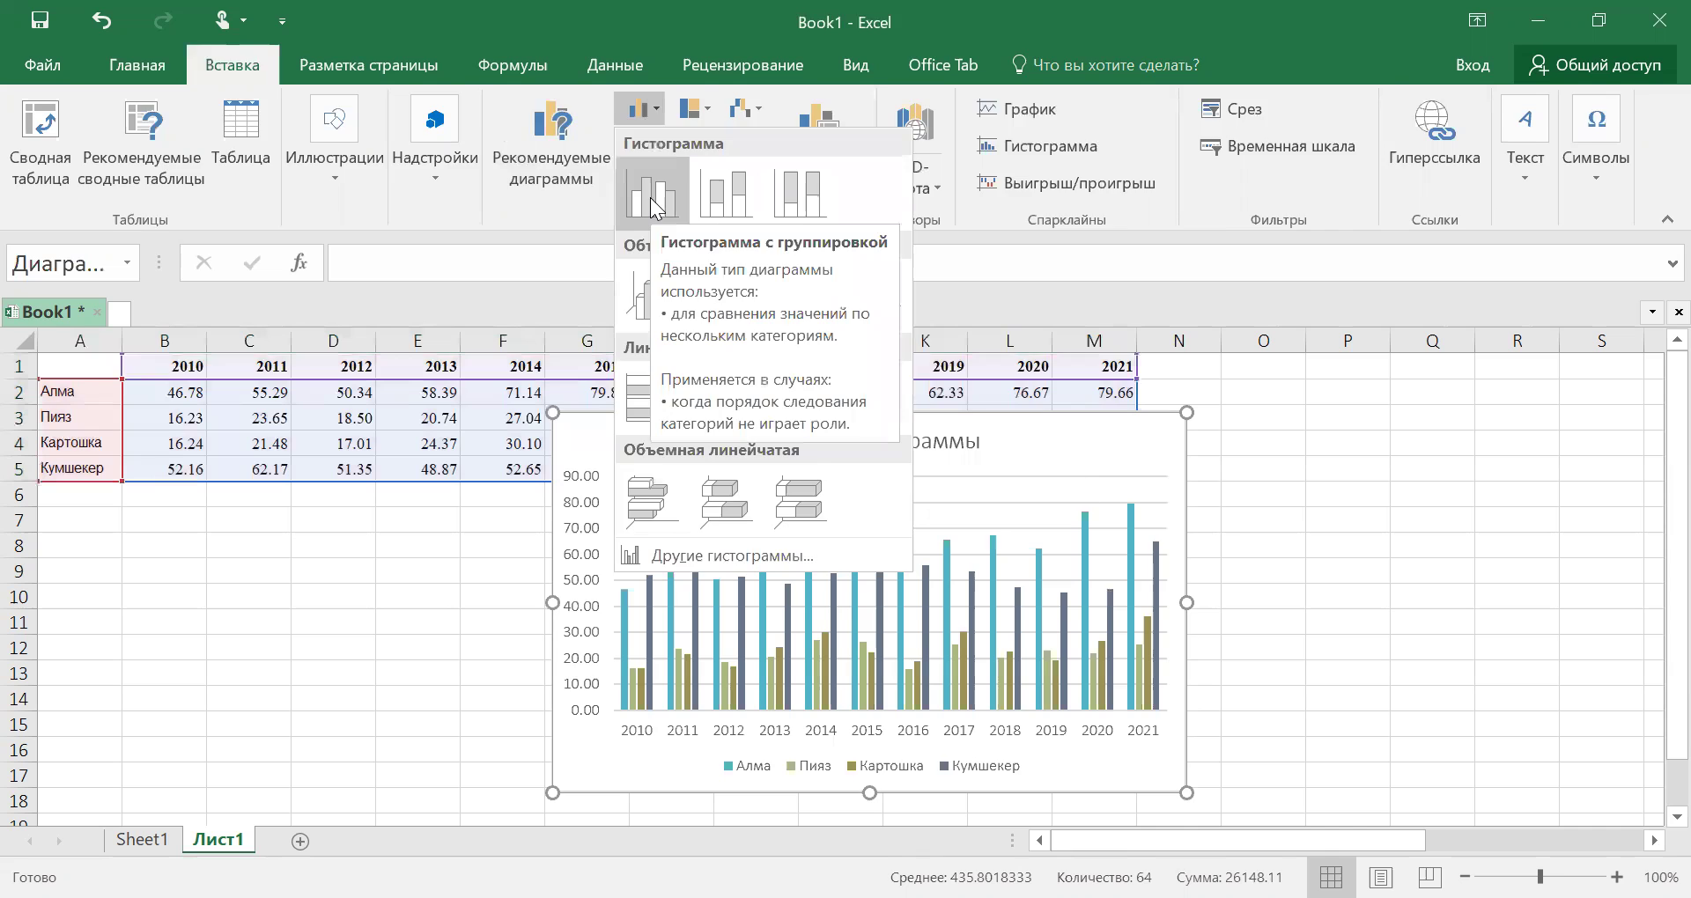
click(654, 204)
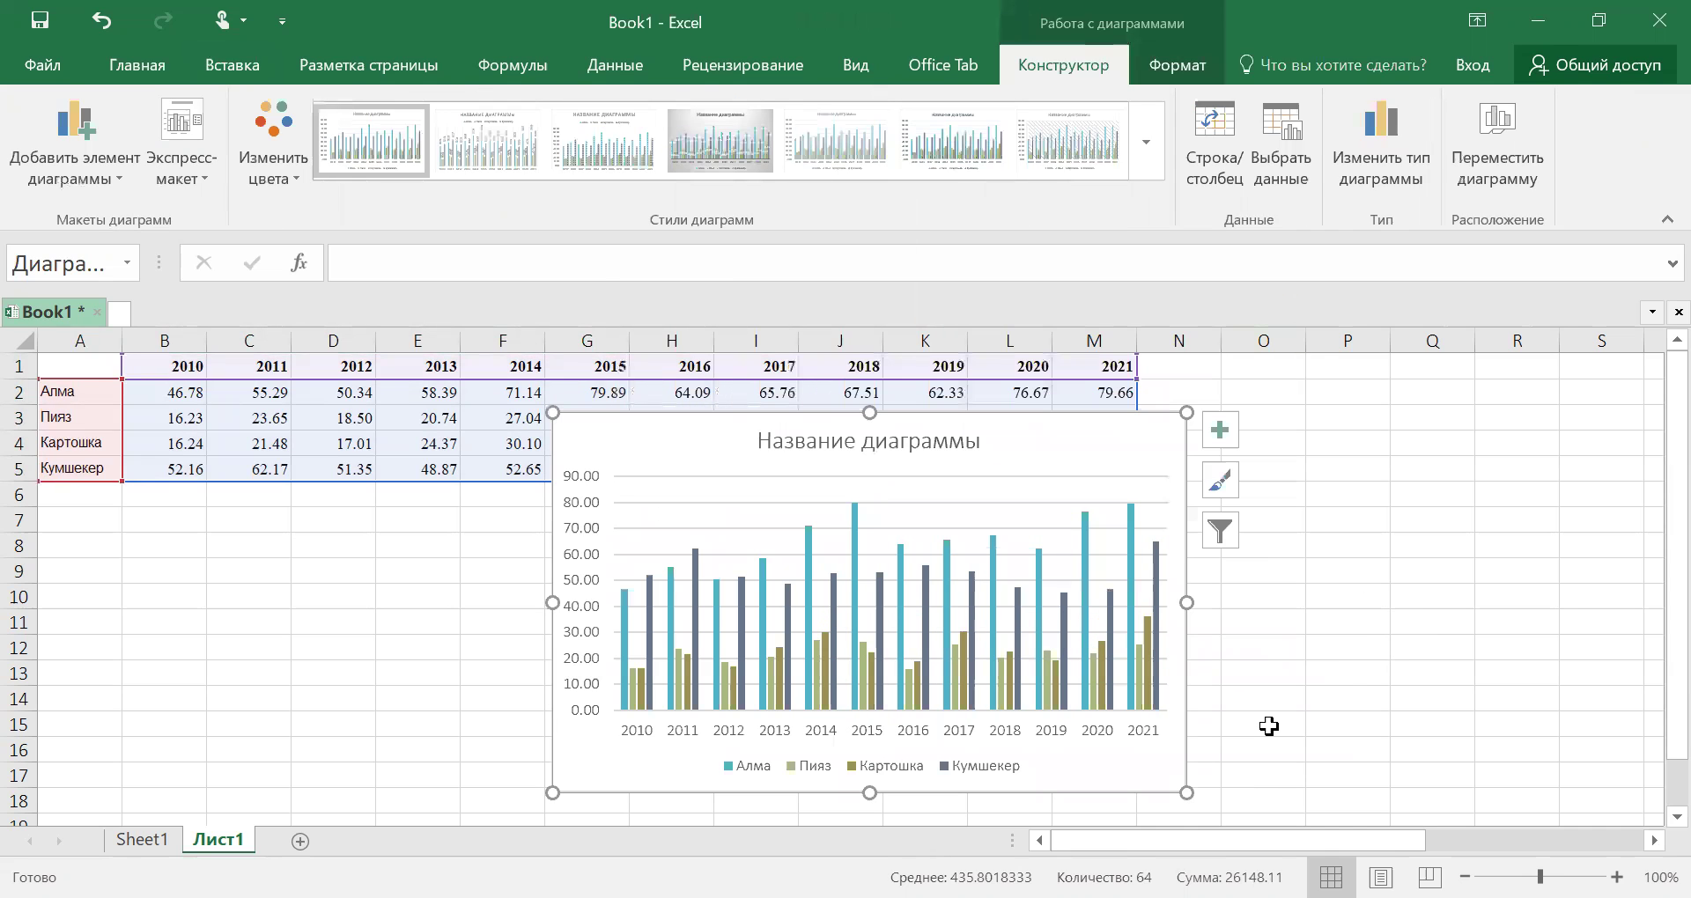
Step: Widen the column chart slightly and move it below the data table
drag(1205, 792, 1286, 792)
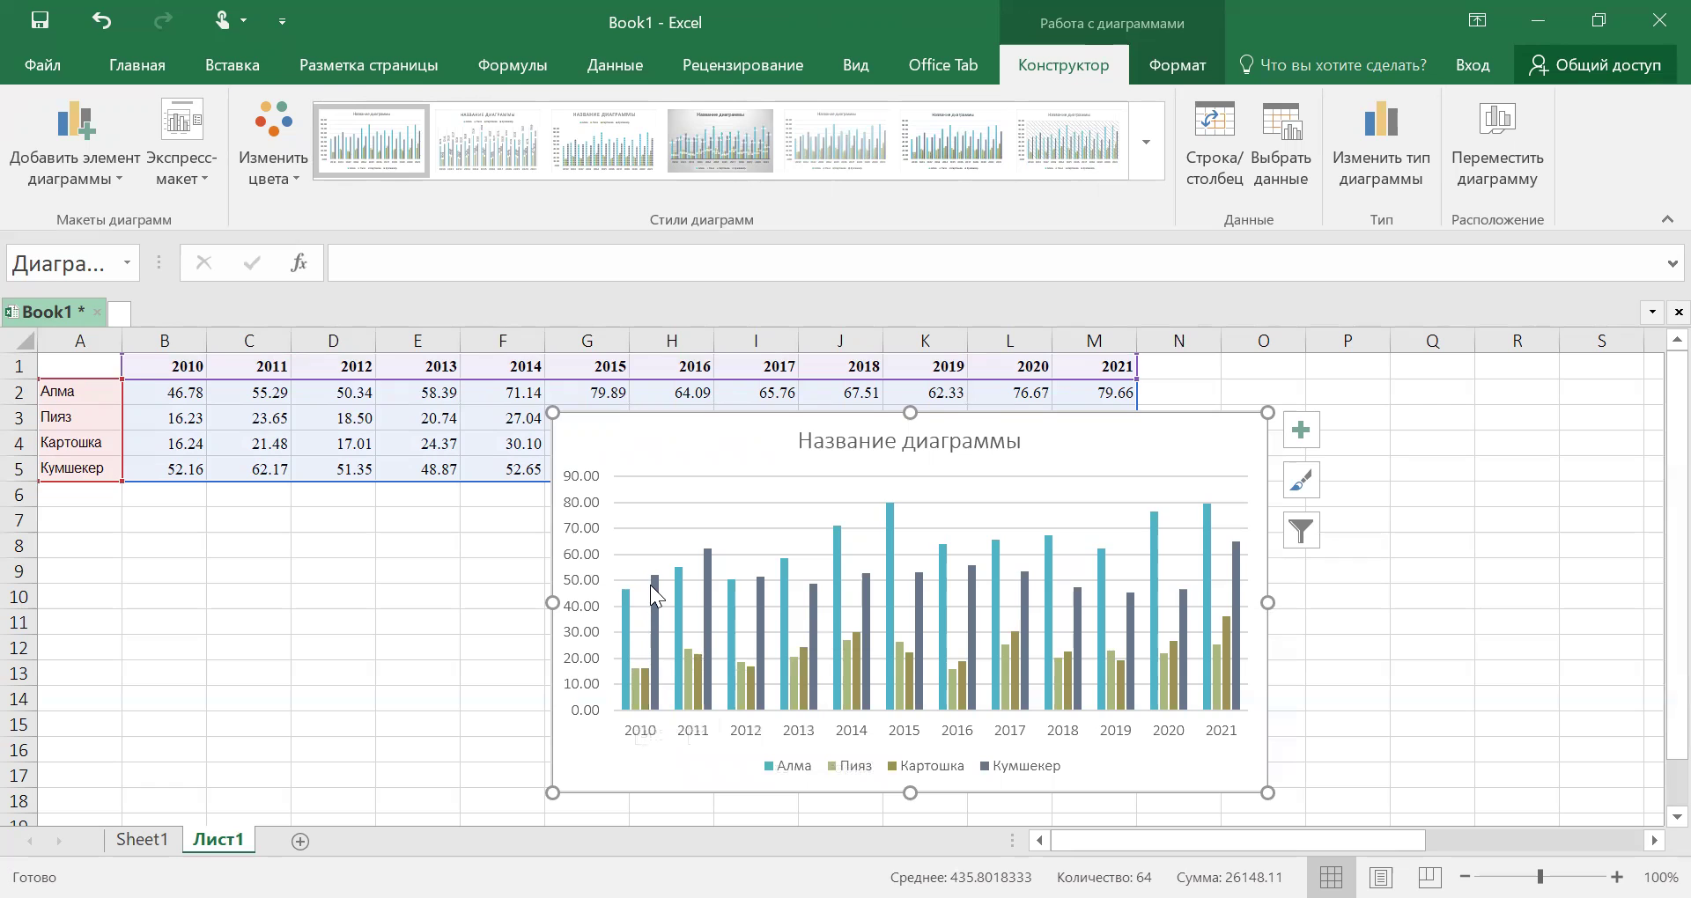
mouse_move(651, 585)
drag(1219, 461, 1467, 558)
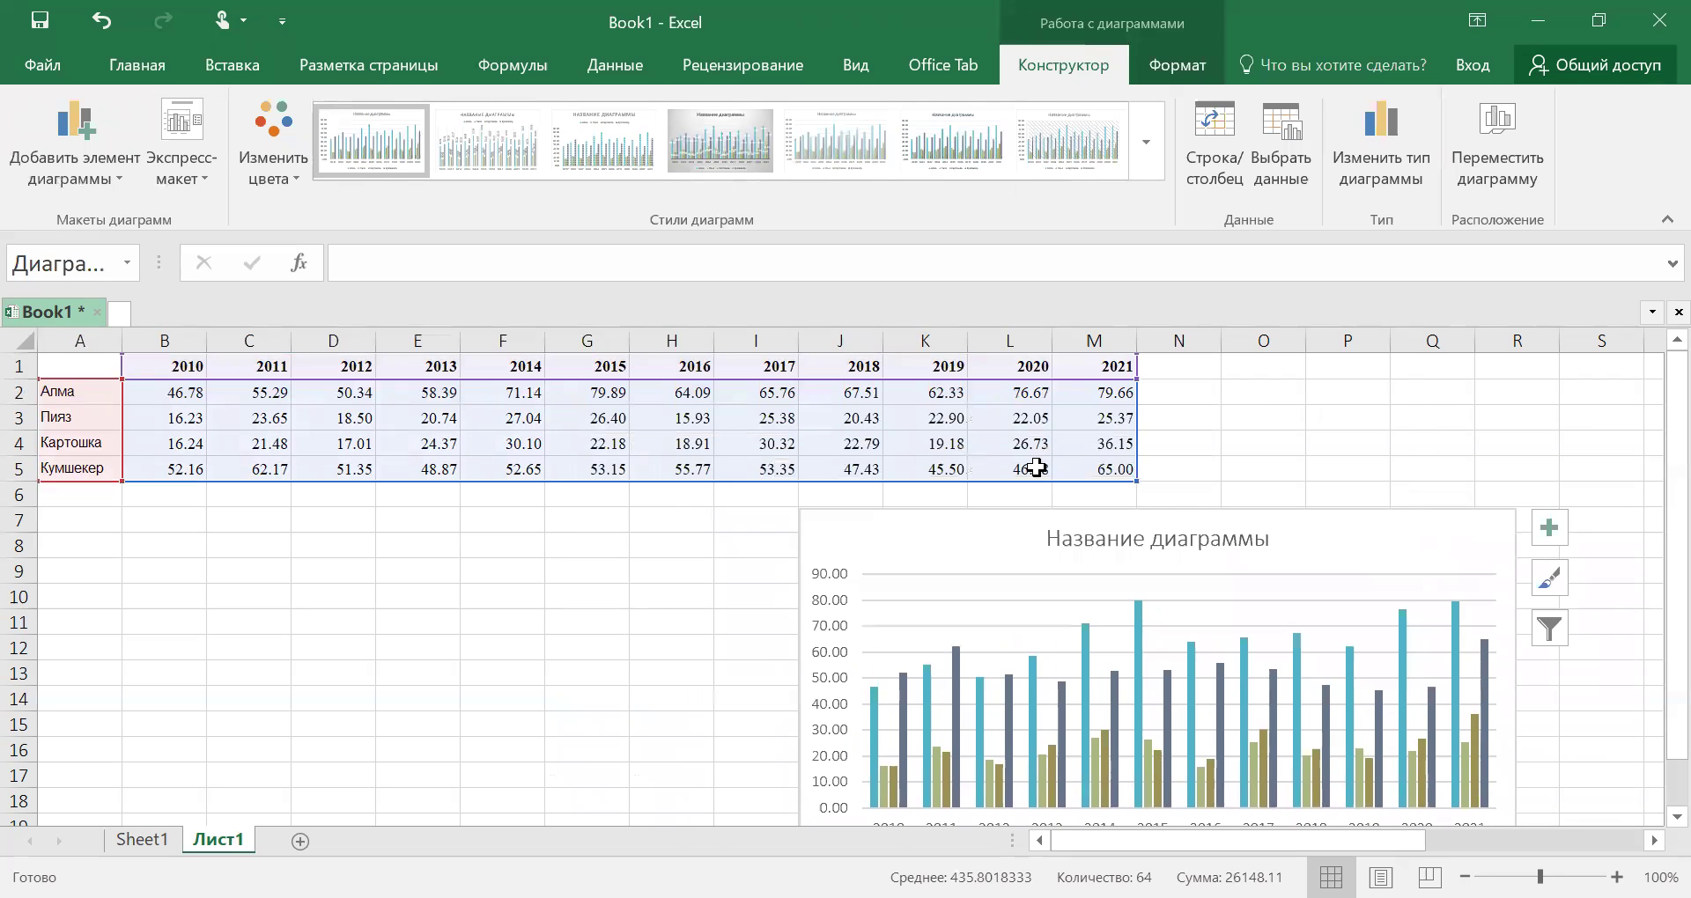
Step: Insert a line chart with markers from the same table range A1:M5
click(281, 687)
drag(94, 366, 1101, 468)
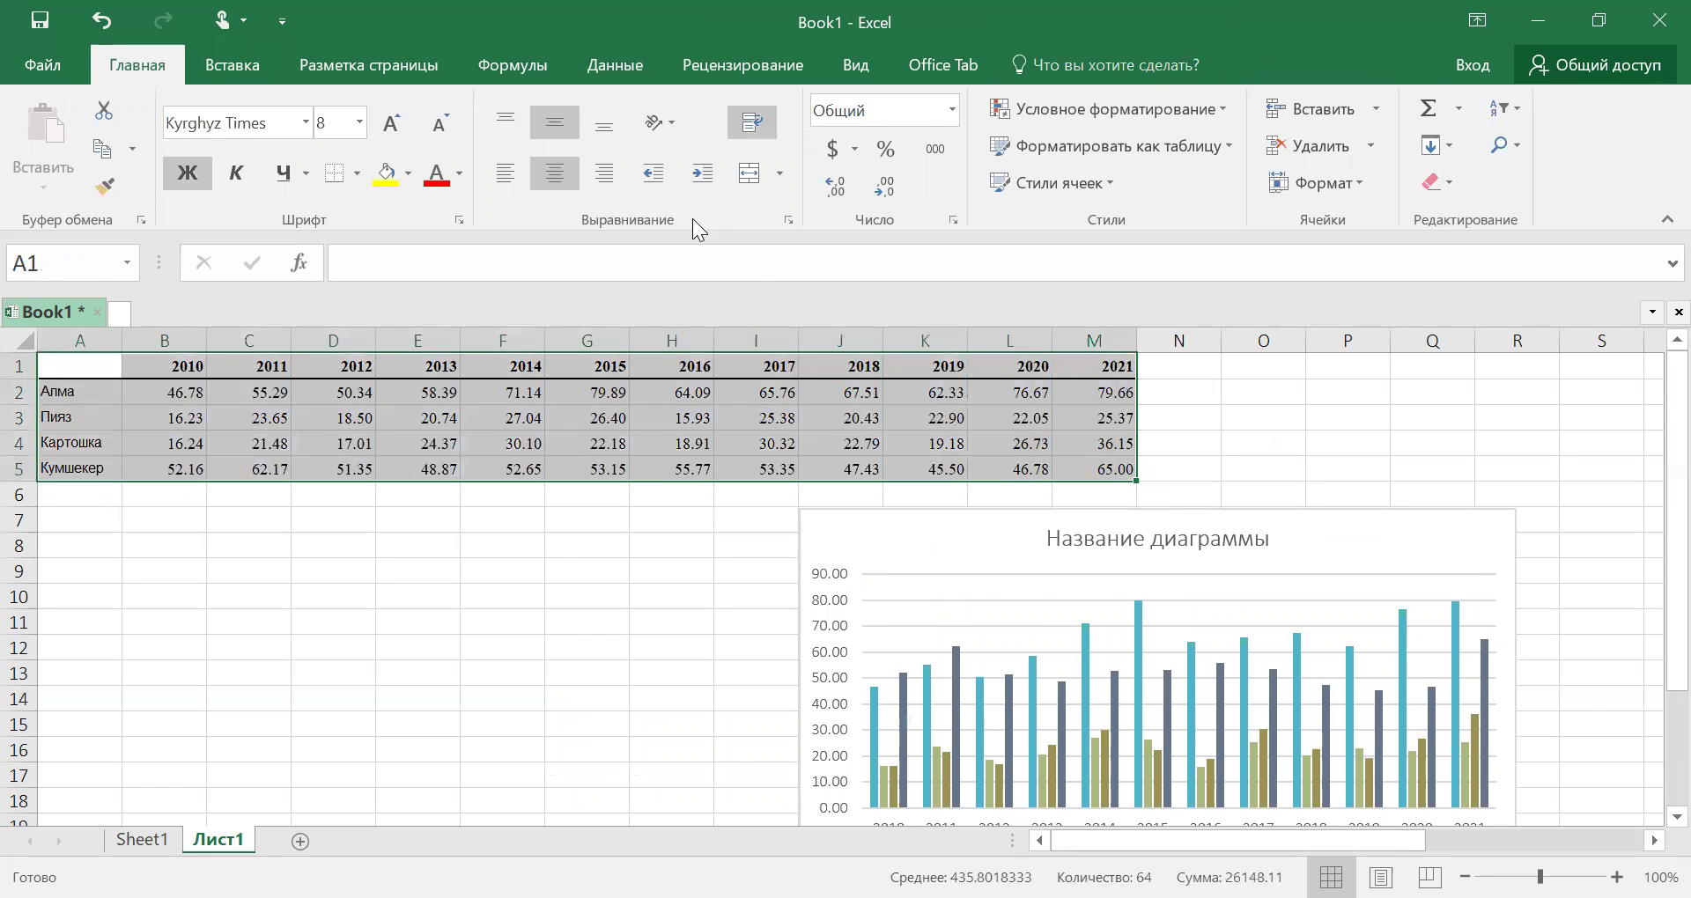
click(222, 65)
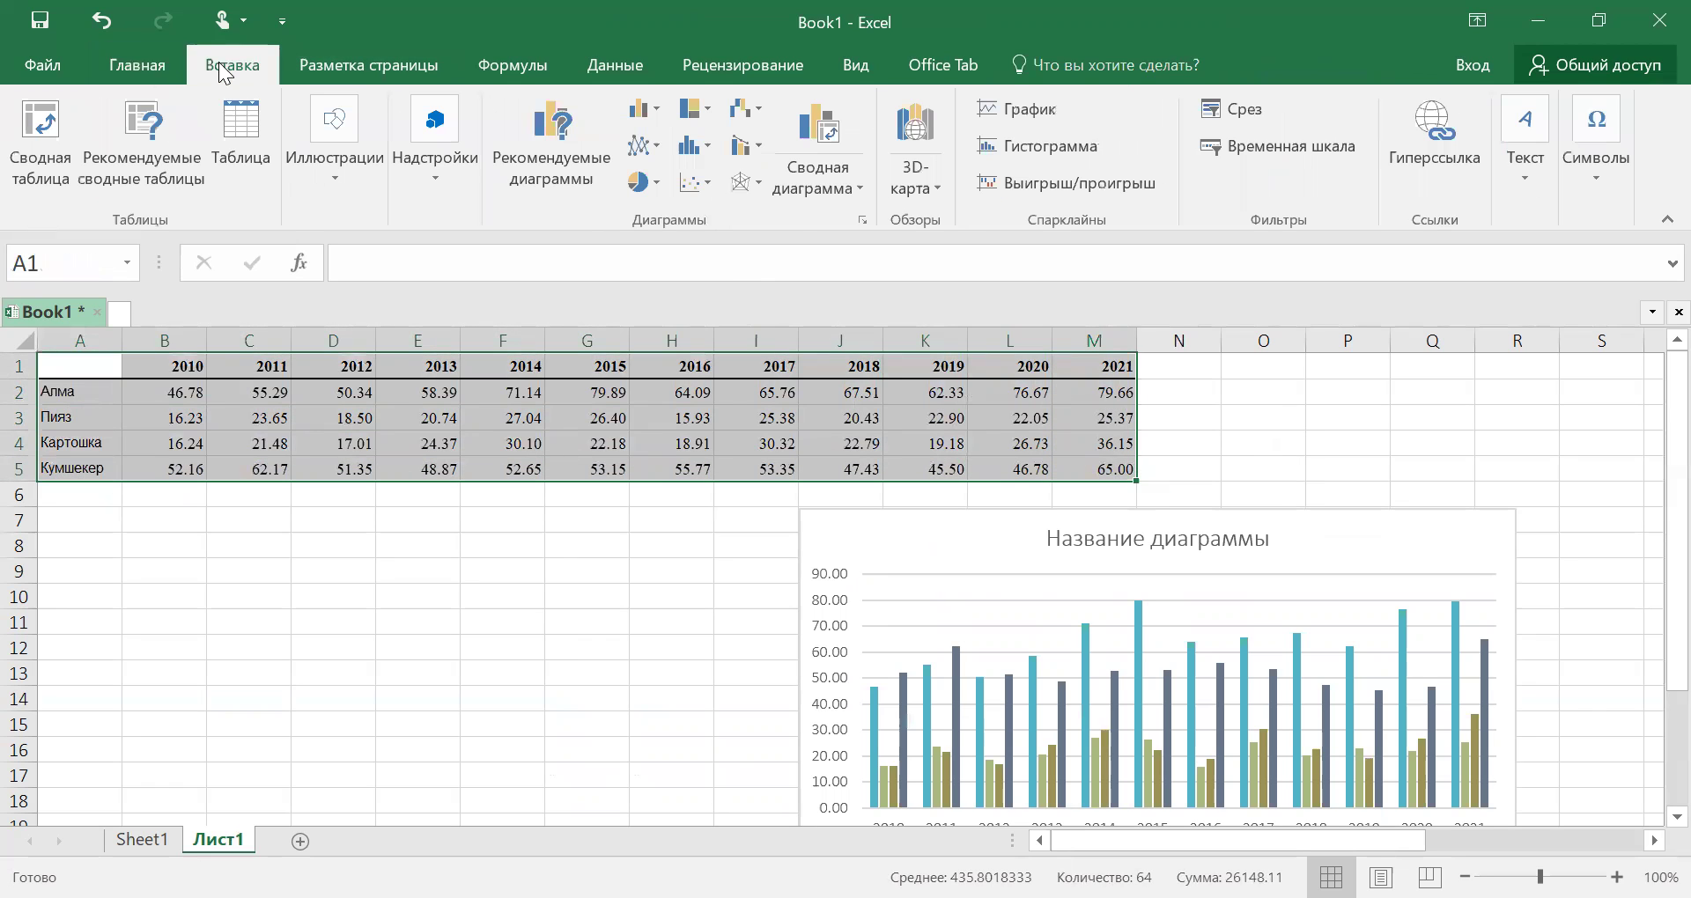
click(652, 142)
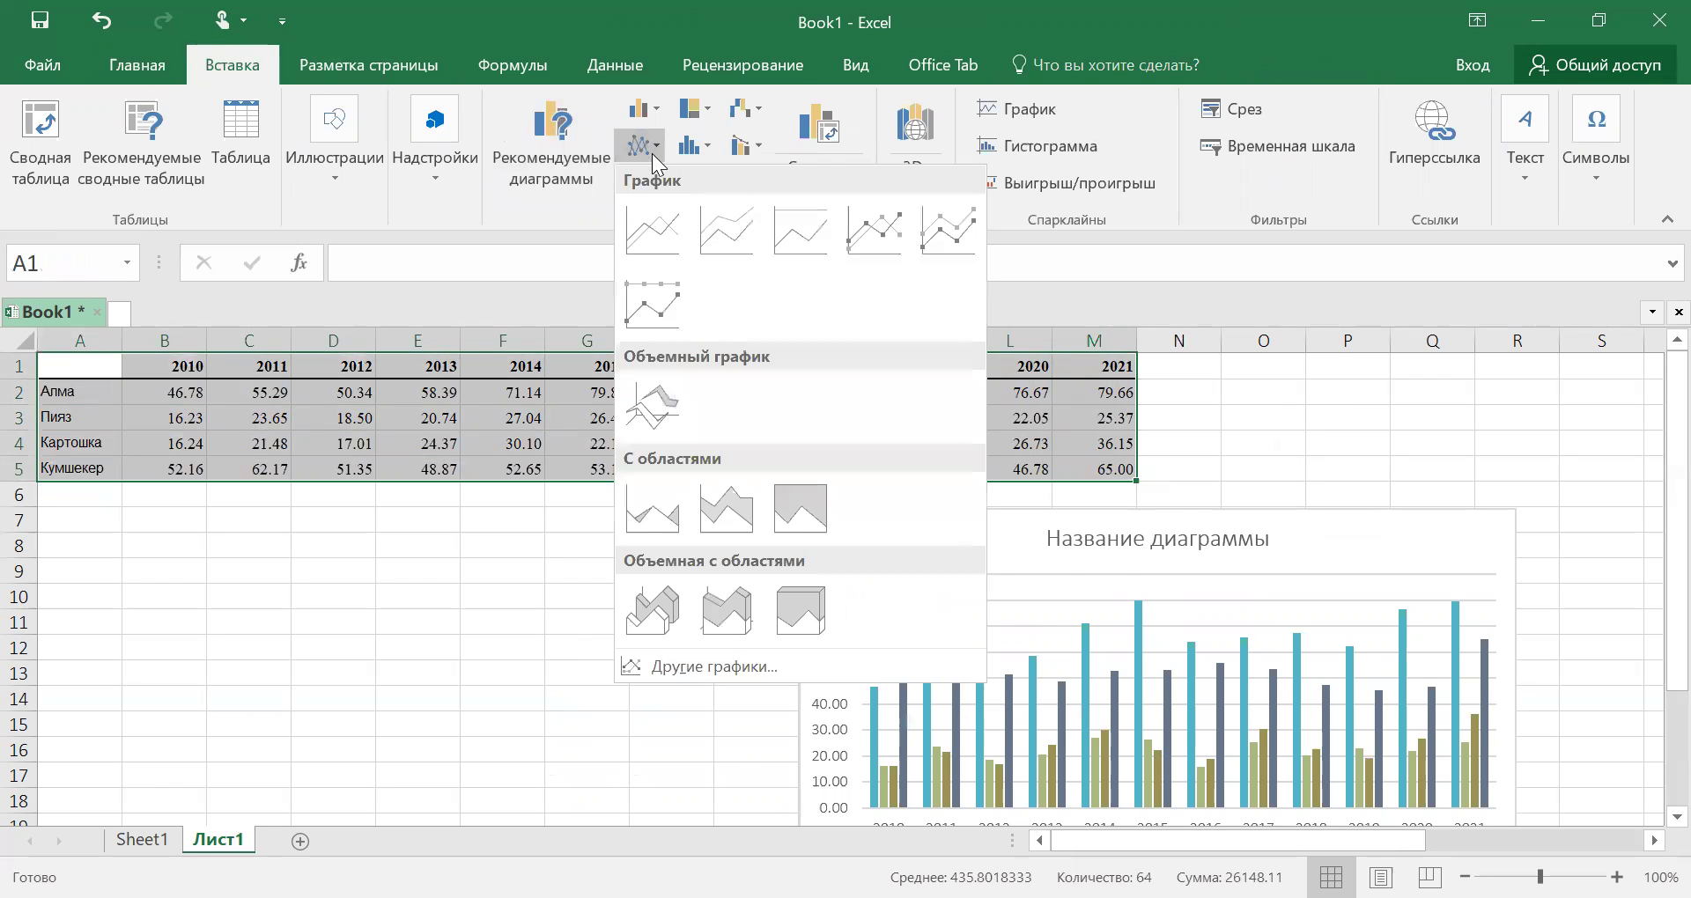
click(872, 230)
Step: Move the line chart below the data table and place the column chart directly beside it
drag(1092, 449, 696, 511)
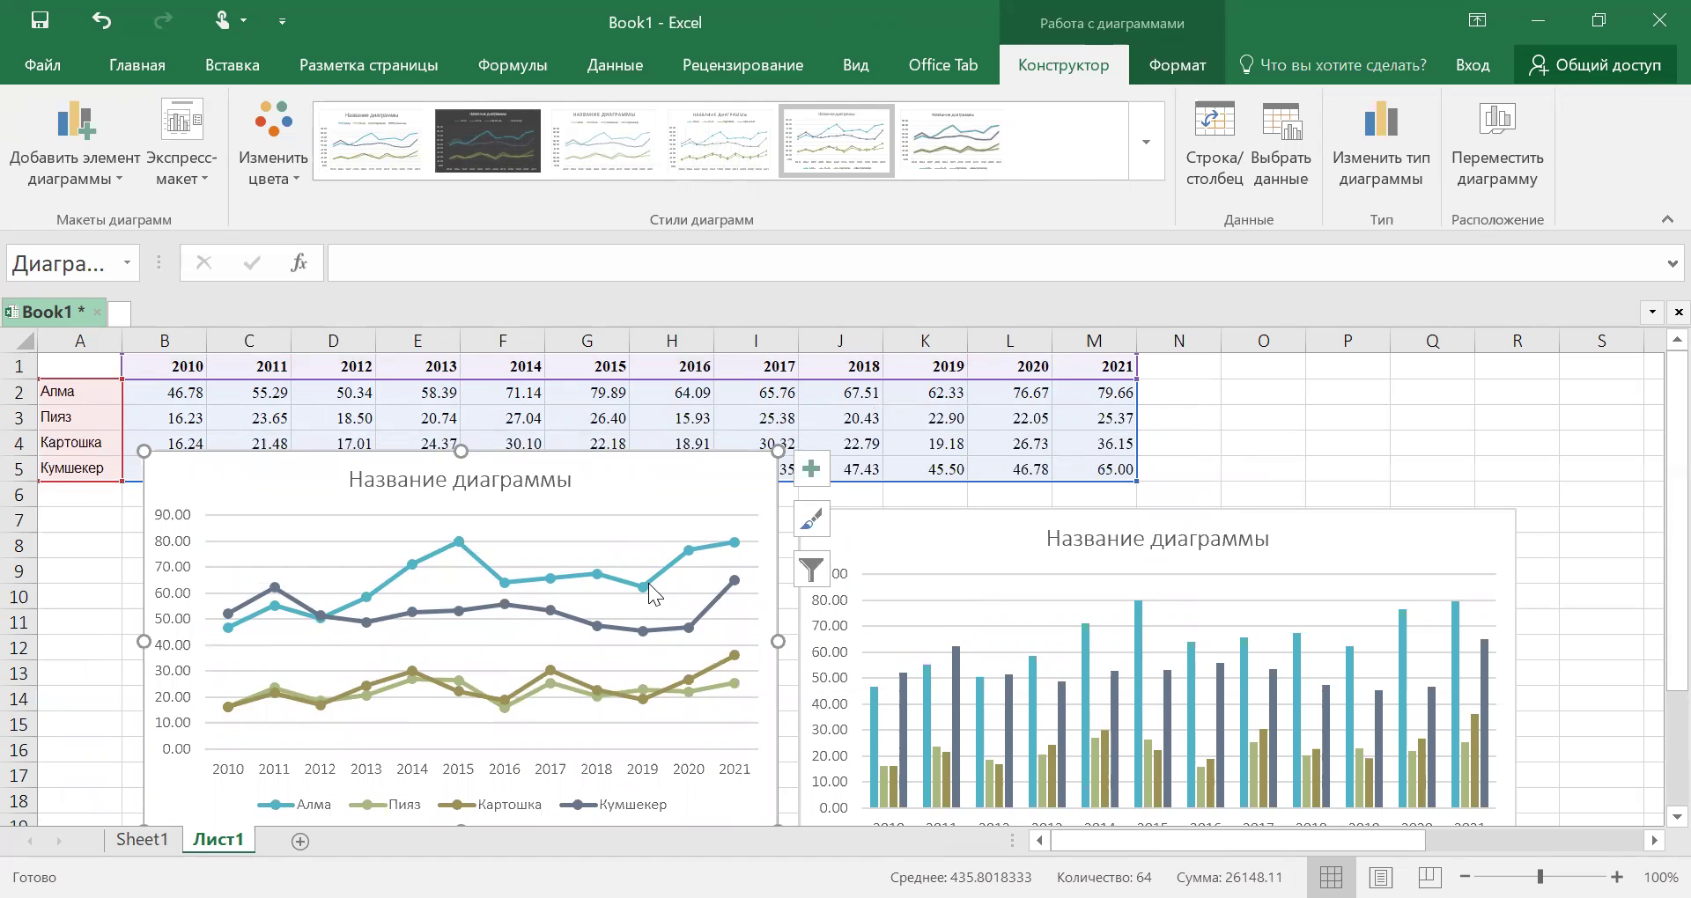
drag(656, 497, 607, 447)
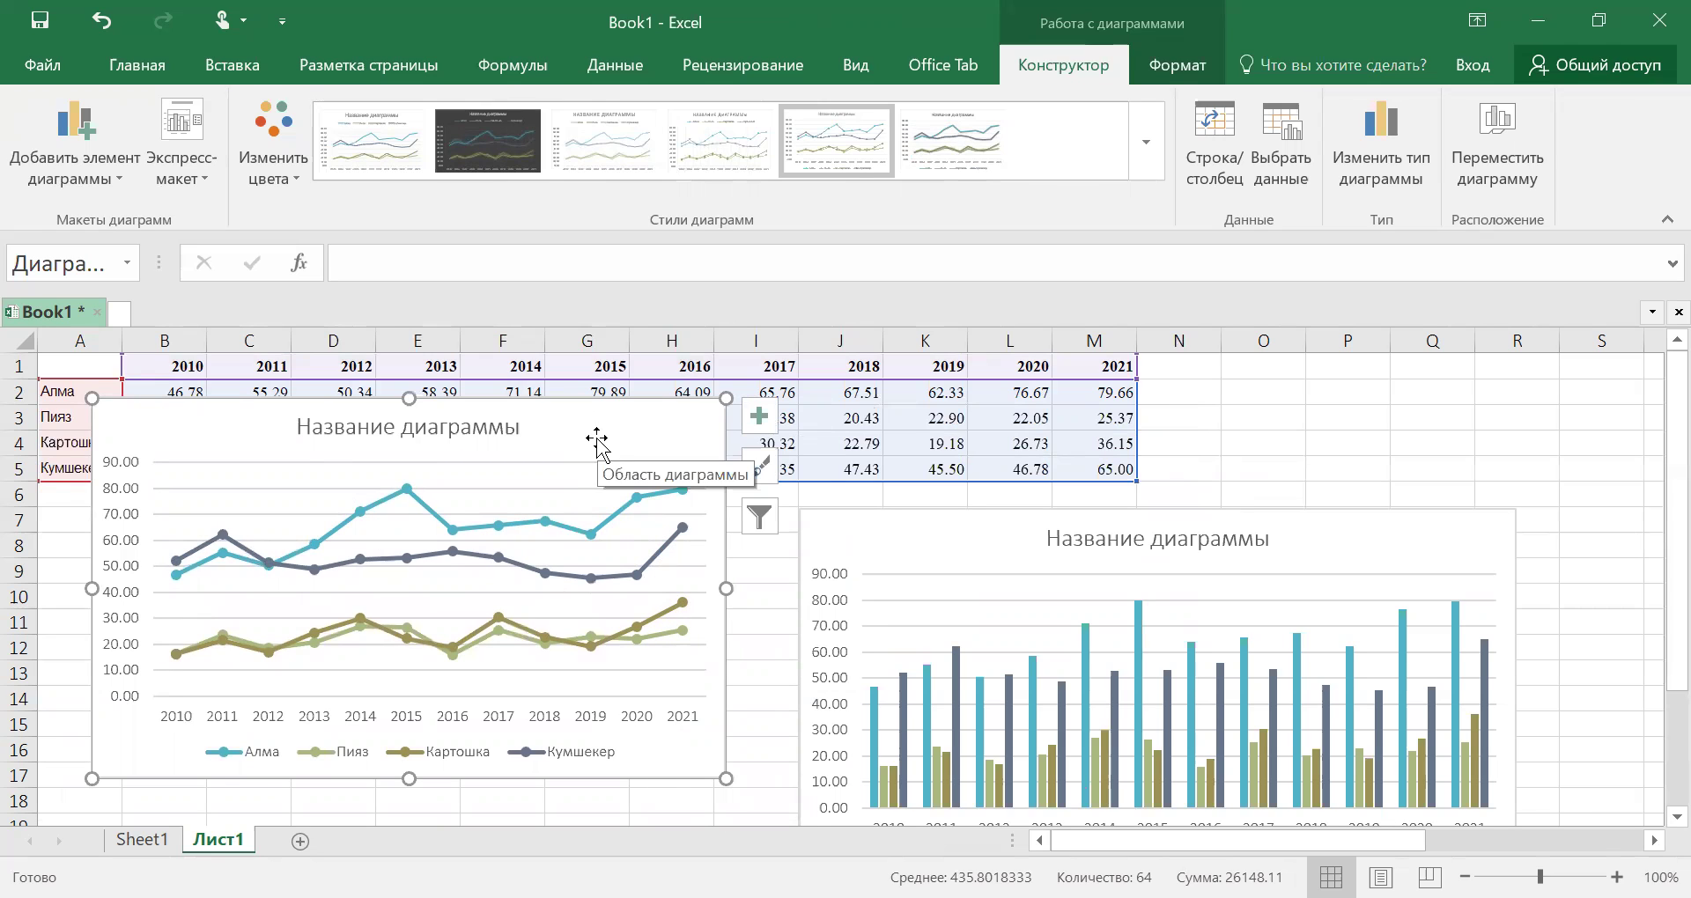
drag(596, 438, 626, 545)
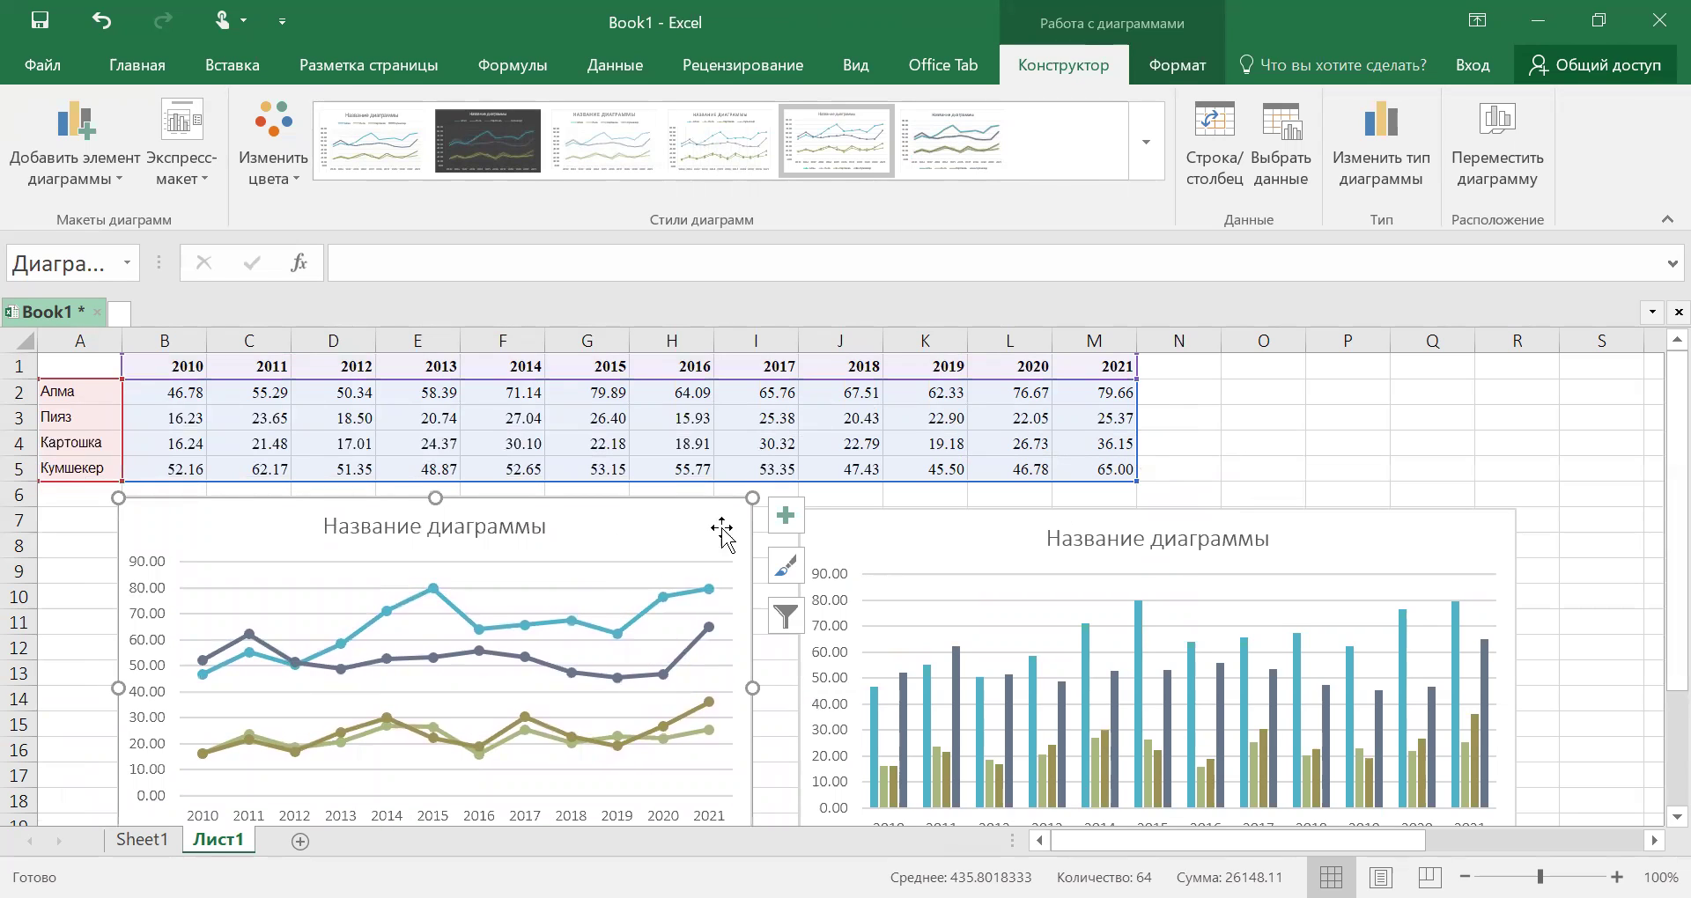
drag(631, 540, 628, 549)
drag(910, 540, 864, 540)
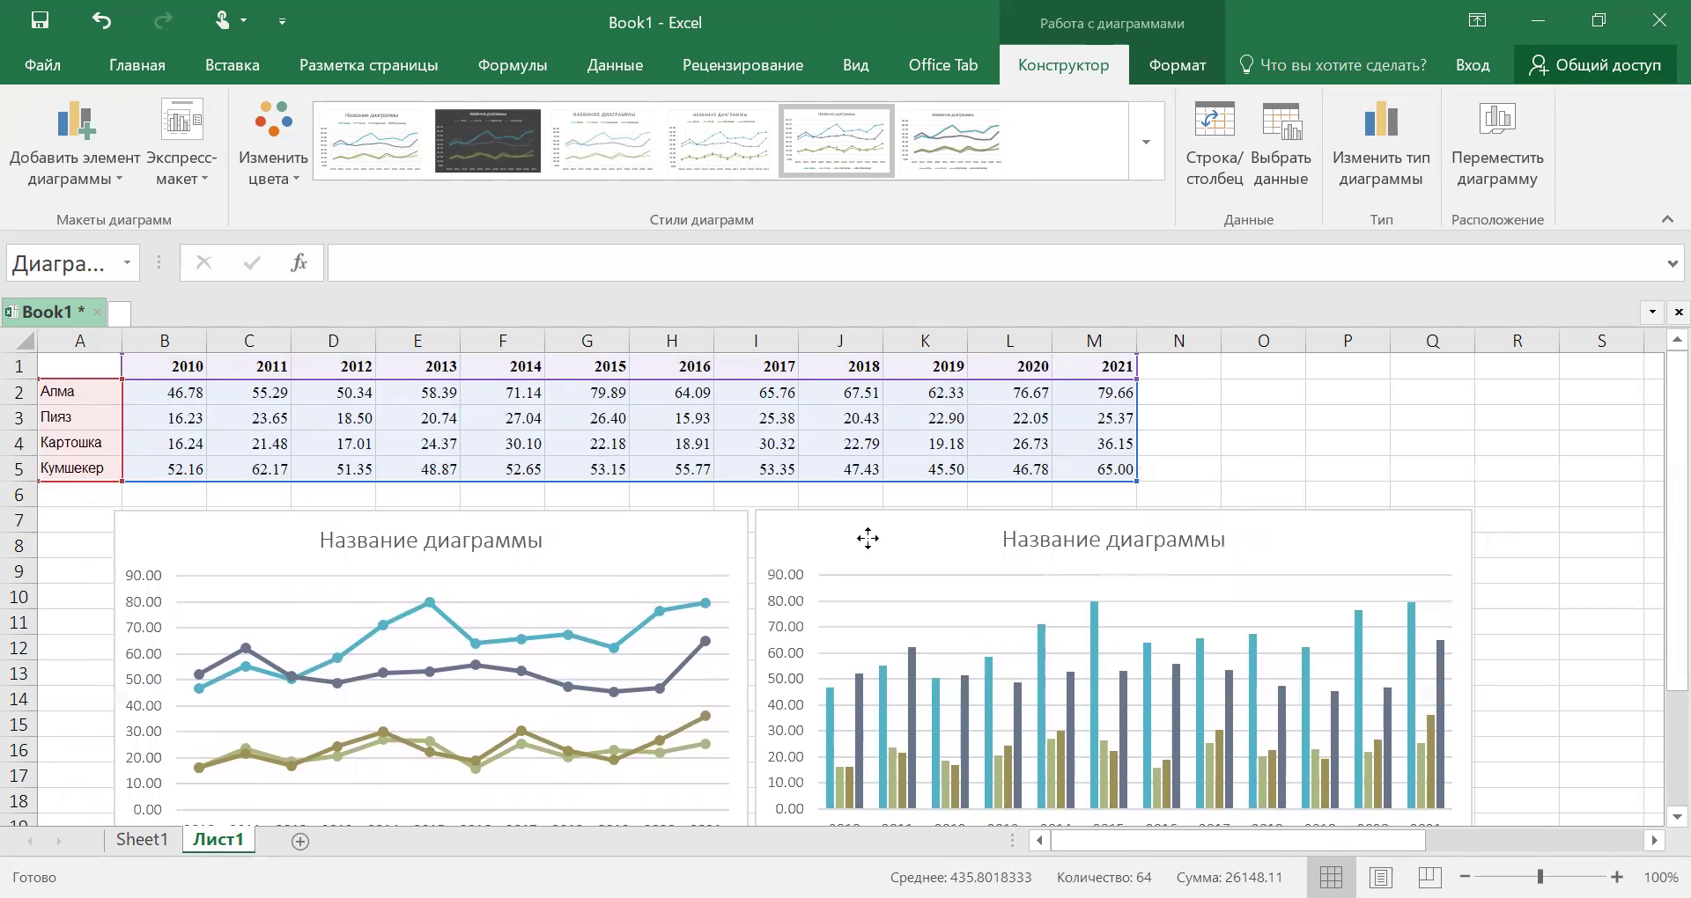
Step: Insert a blank 3-D line chart while an empty cell outside the table is selected
click(1225, 416)
click(1428, 436)
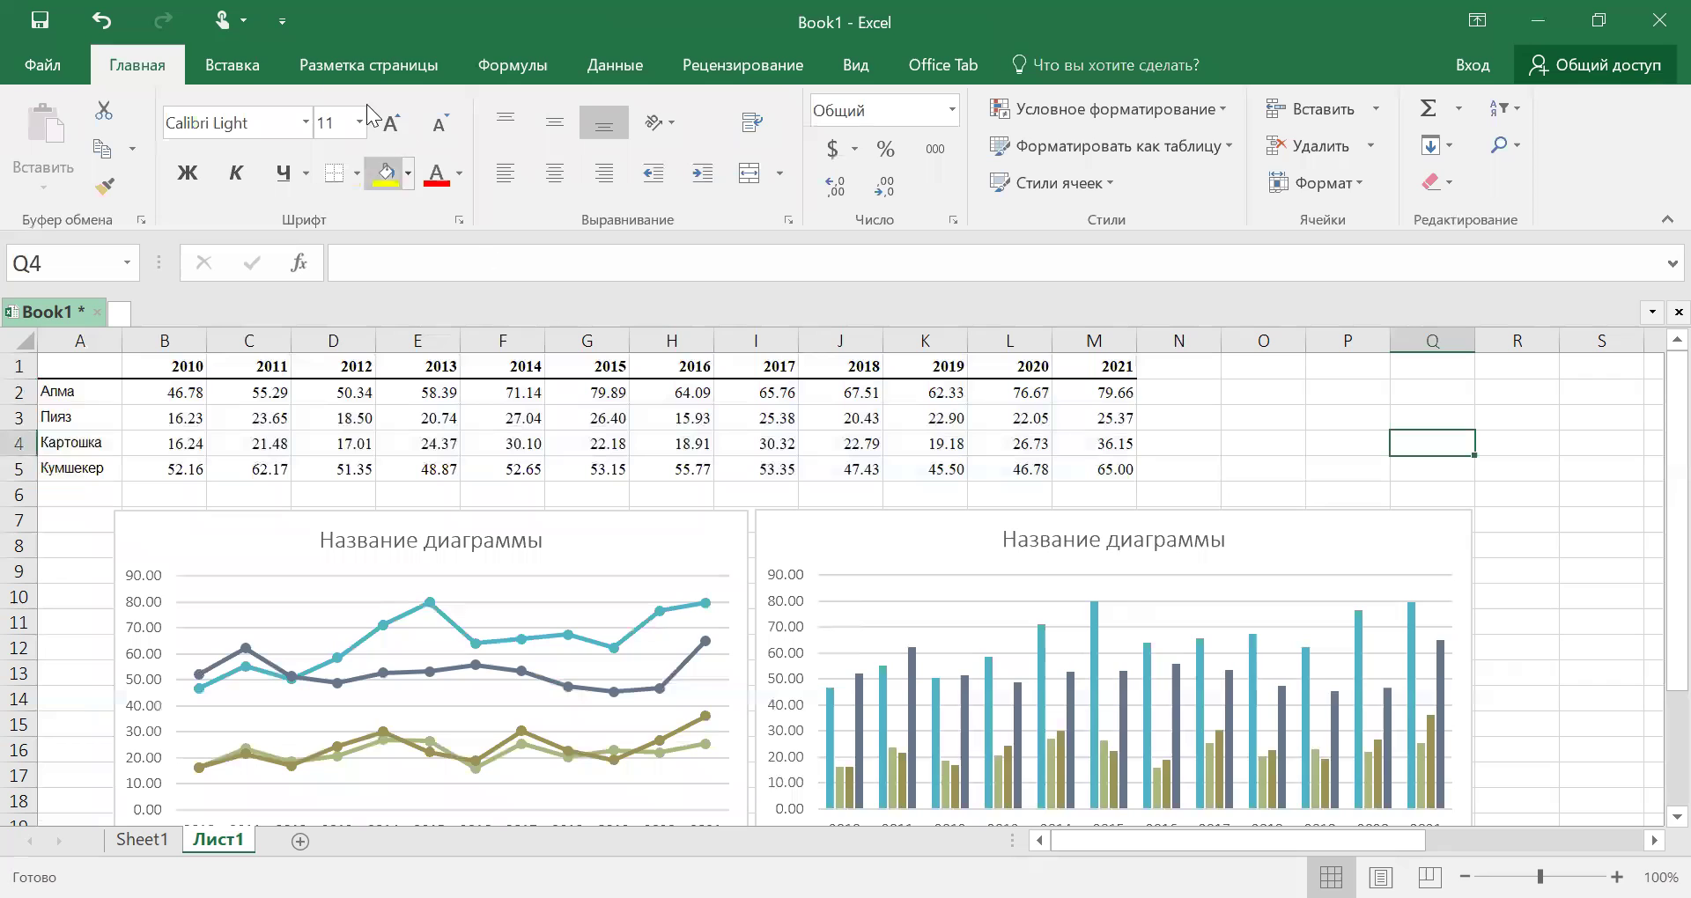
click(230, 71)
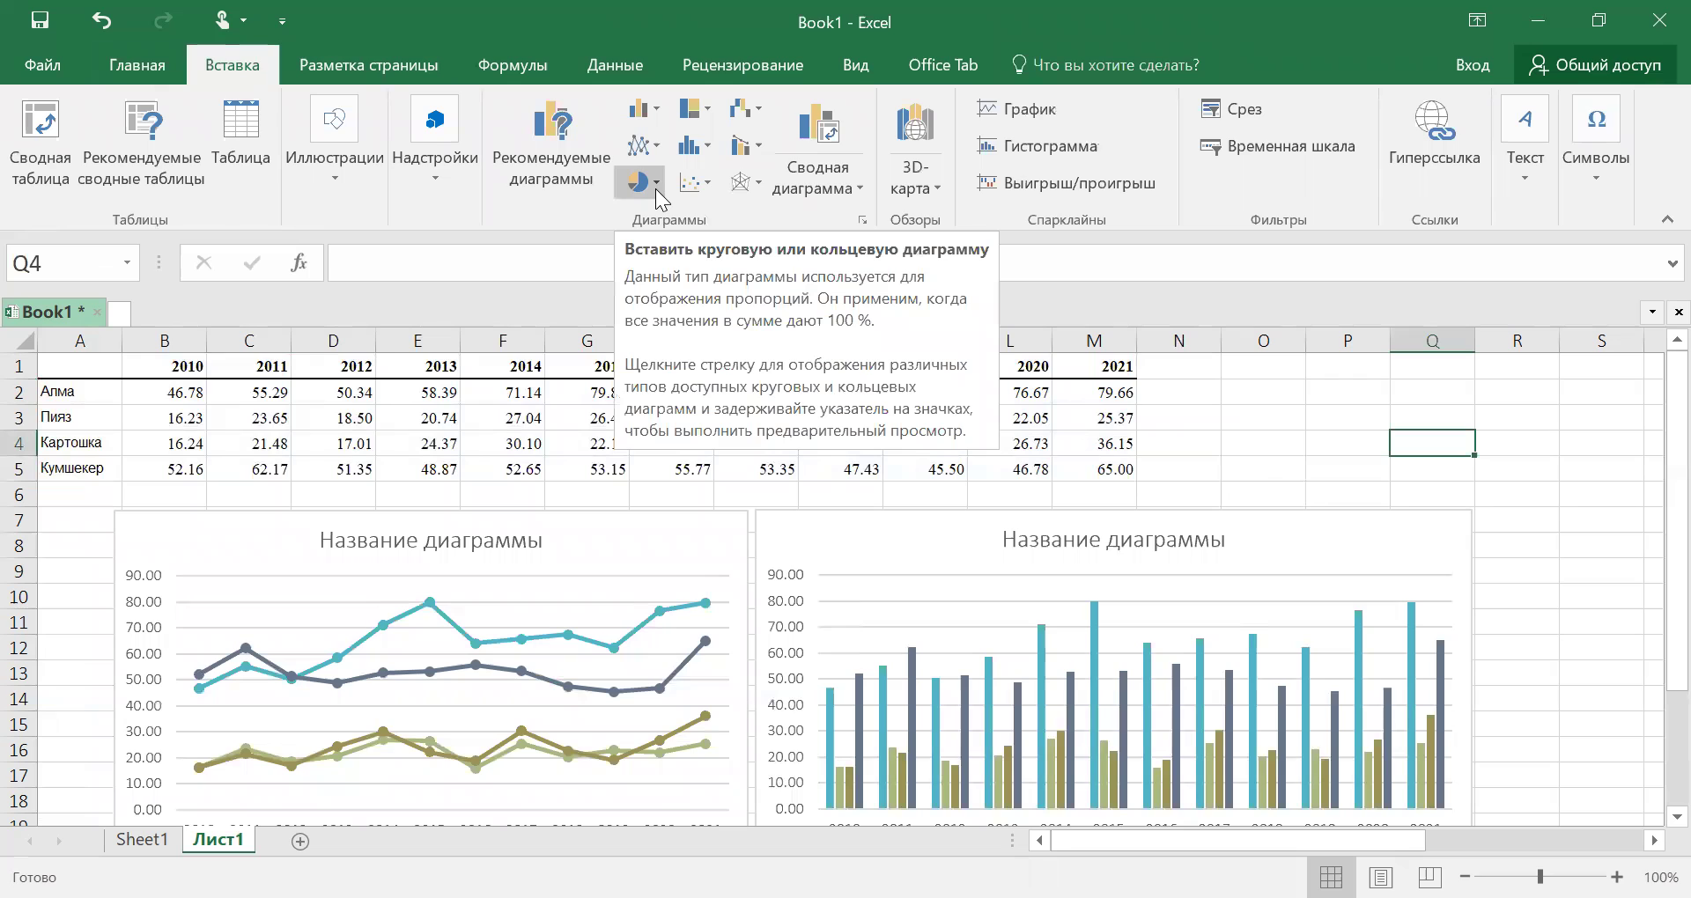
click(705, 162)
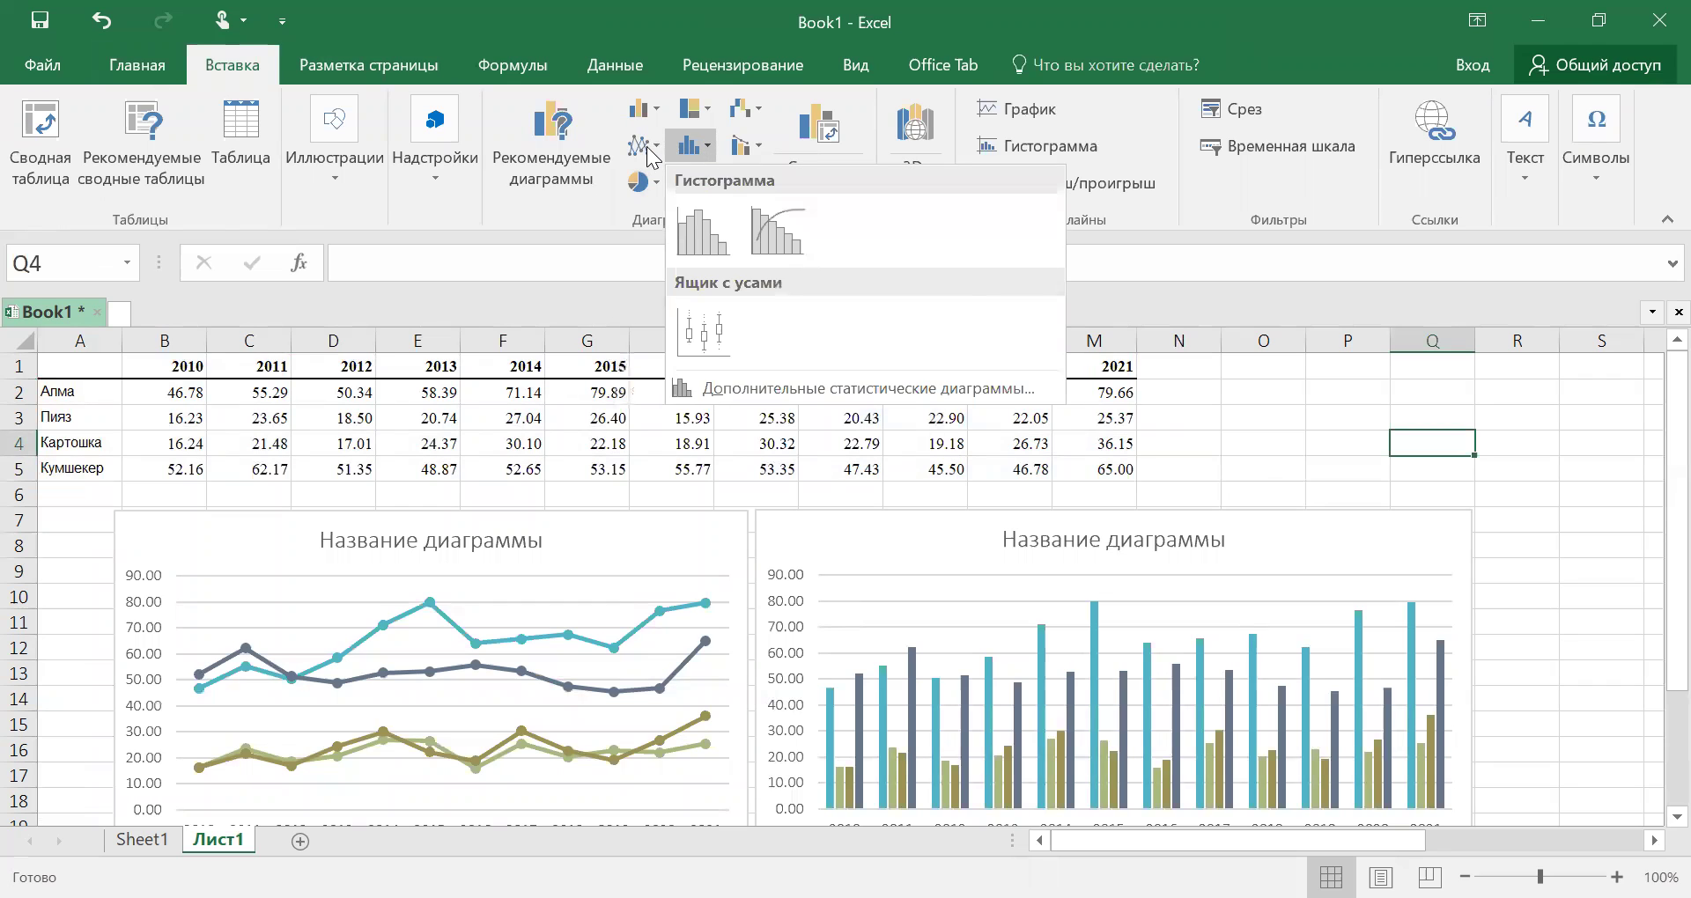
click(650, 146)
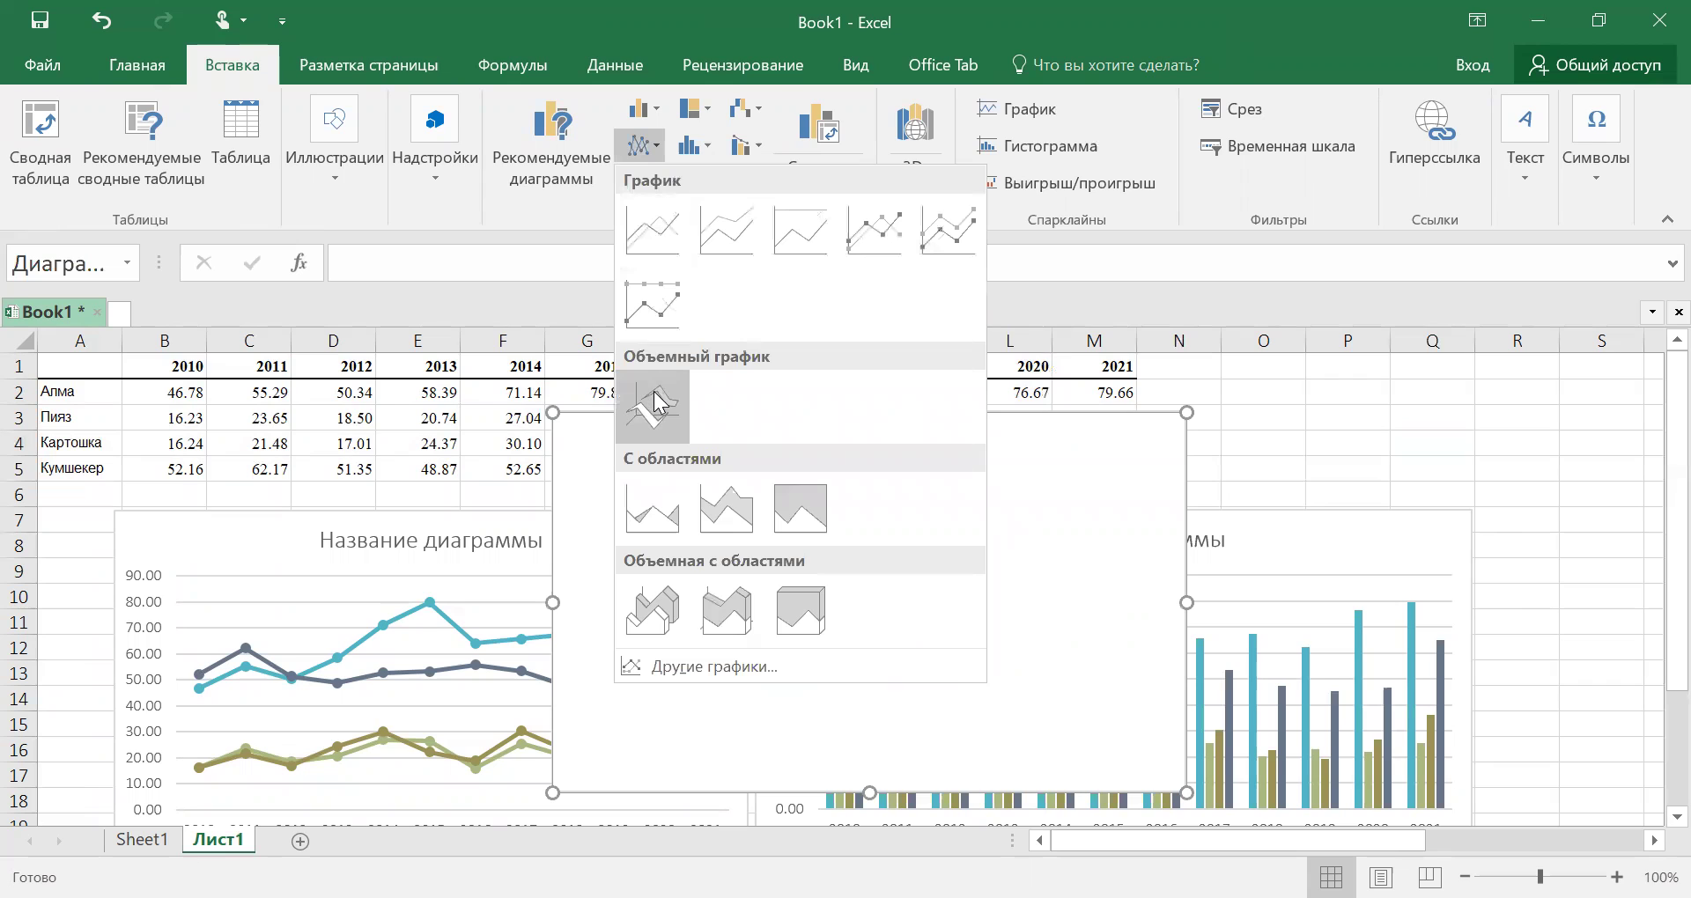
click(949, 467)
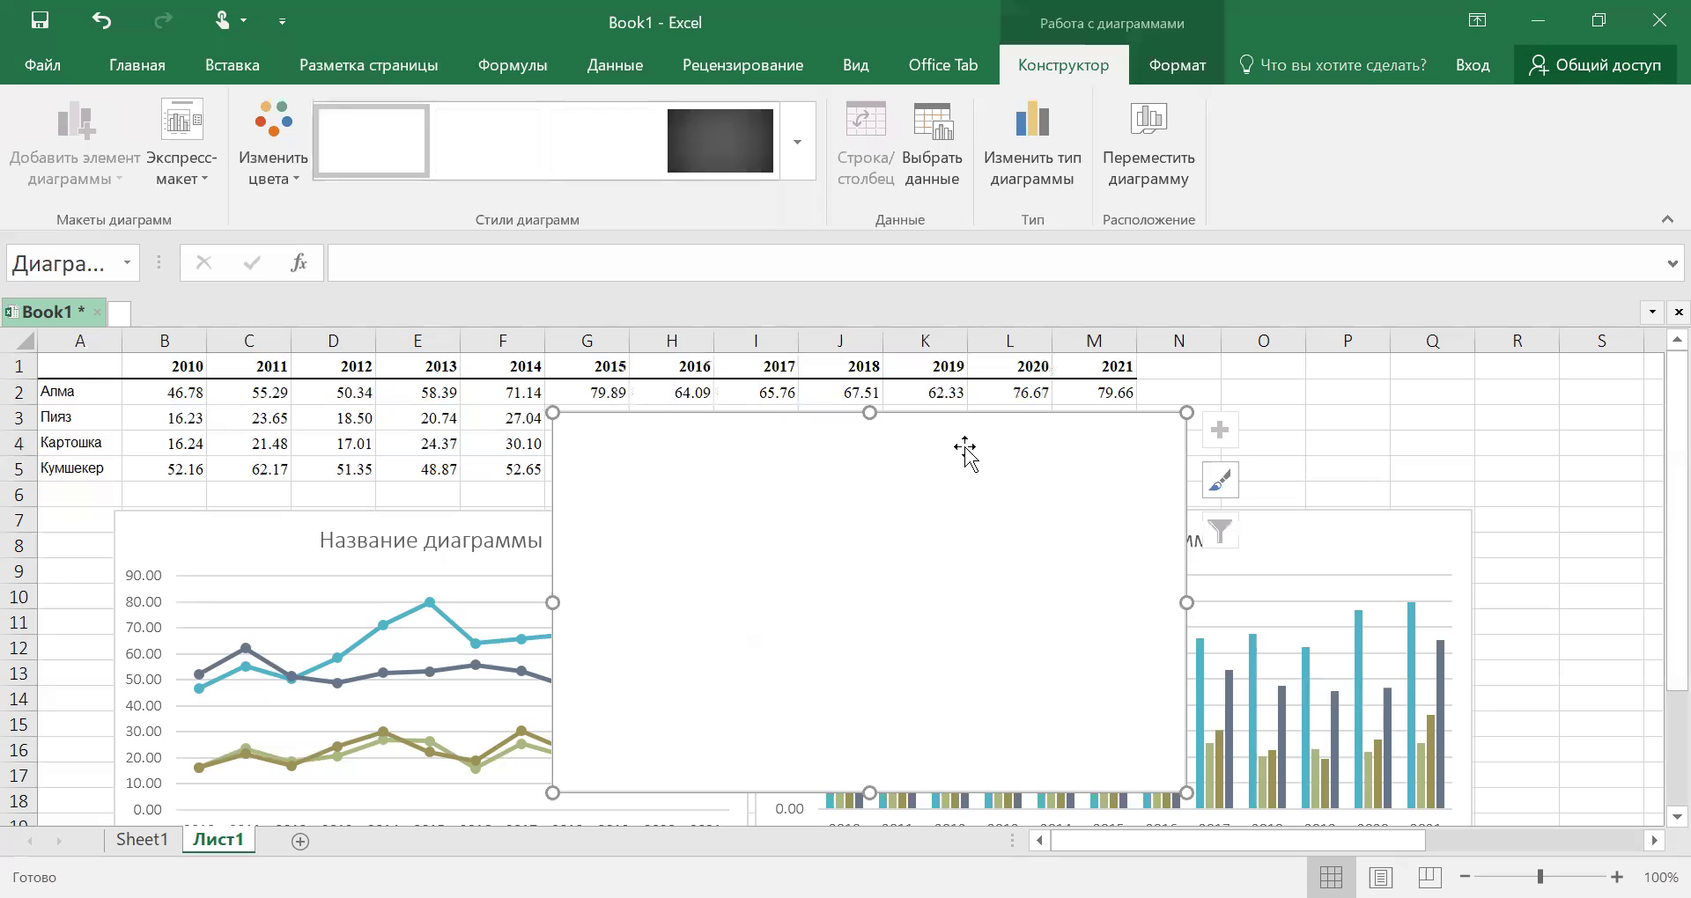
Step: Set the blank 3-D line chart's data range to =Лист1!$A$1:$M$5
click(942, 132)
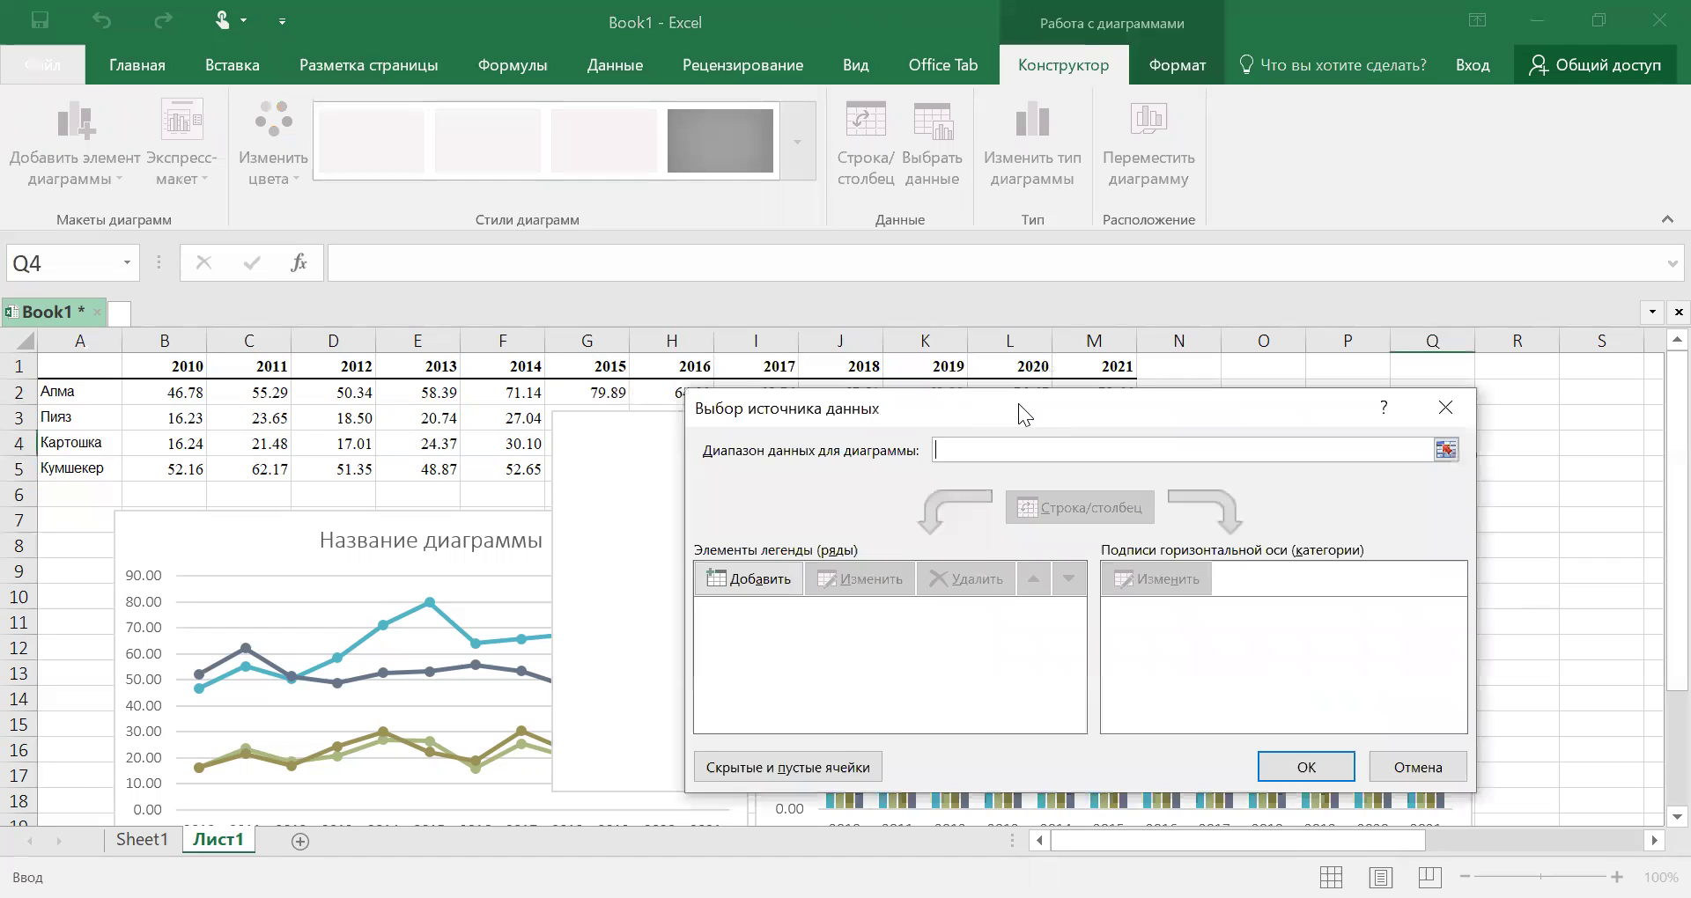
drag(1018, 403, 1315, 416)
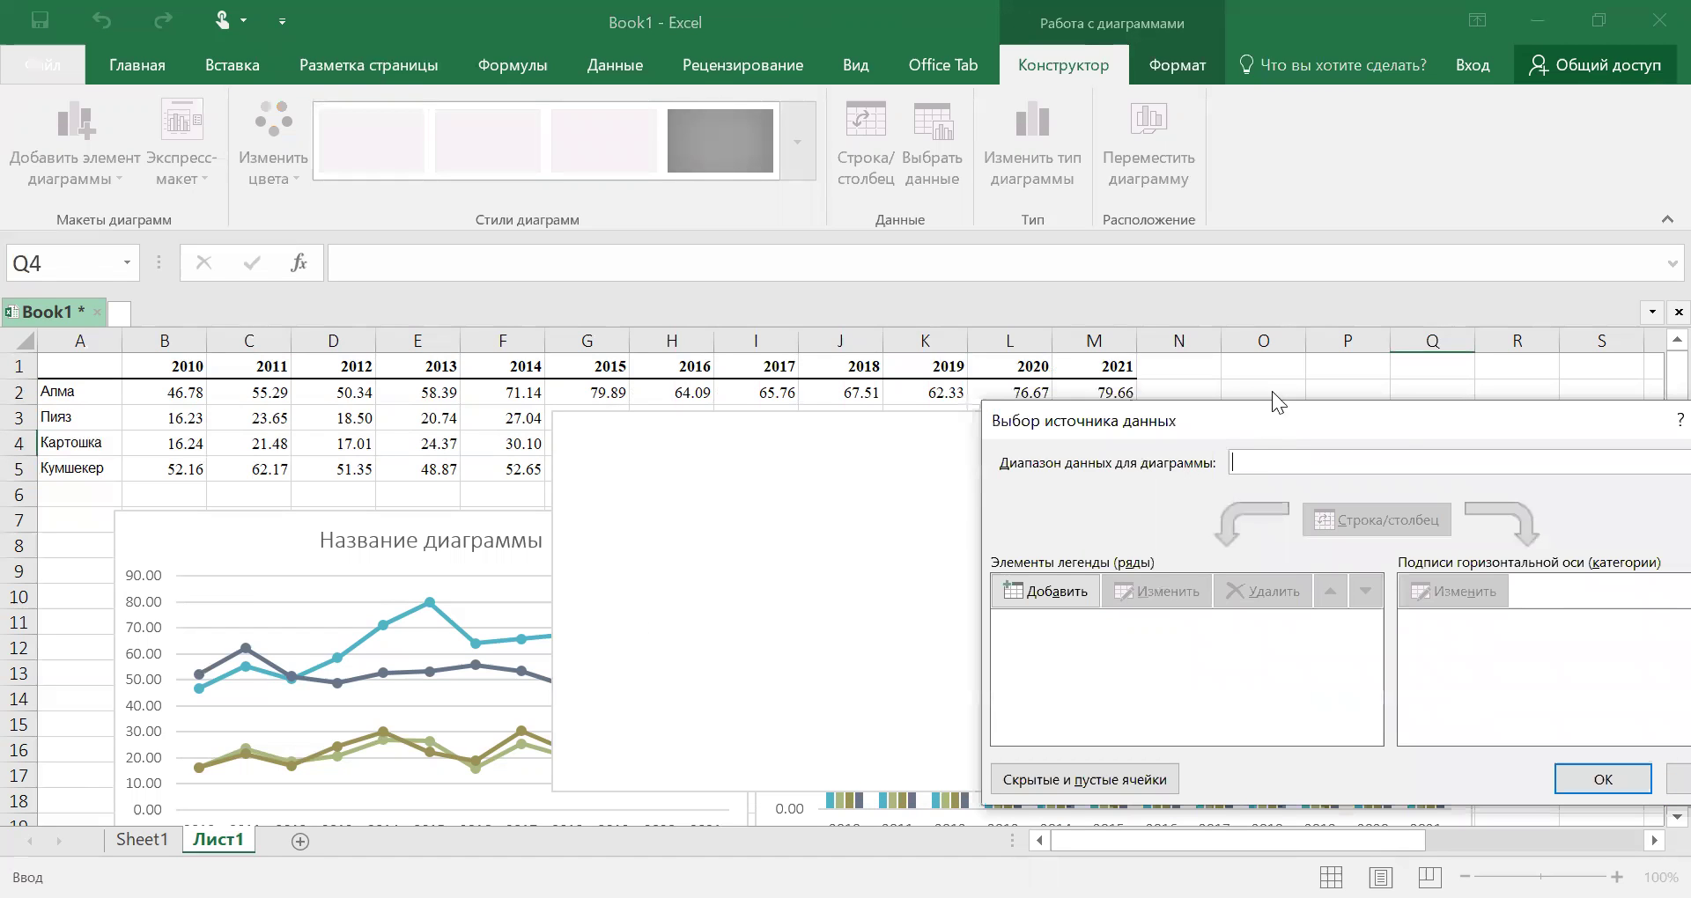
drag(1272, 393, 1205, 442)
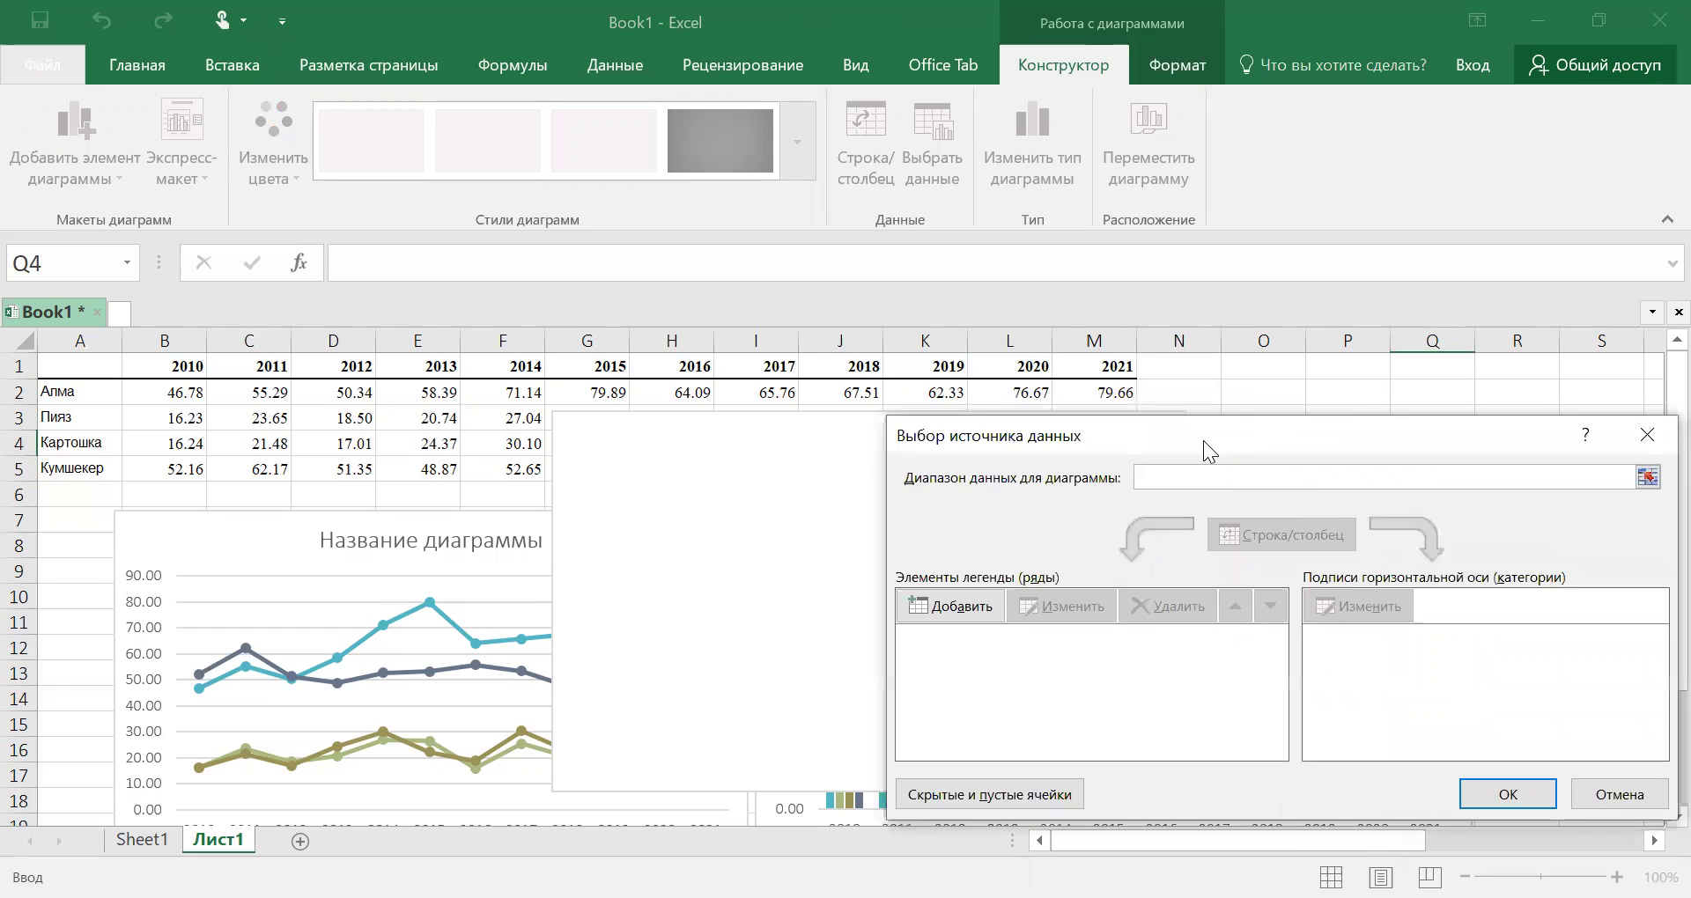
click(72, 368)
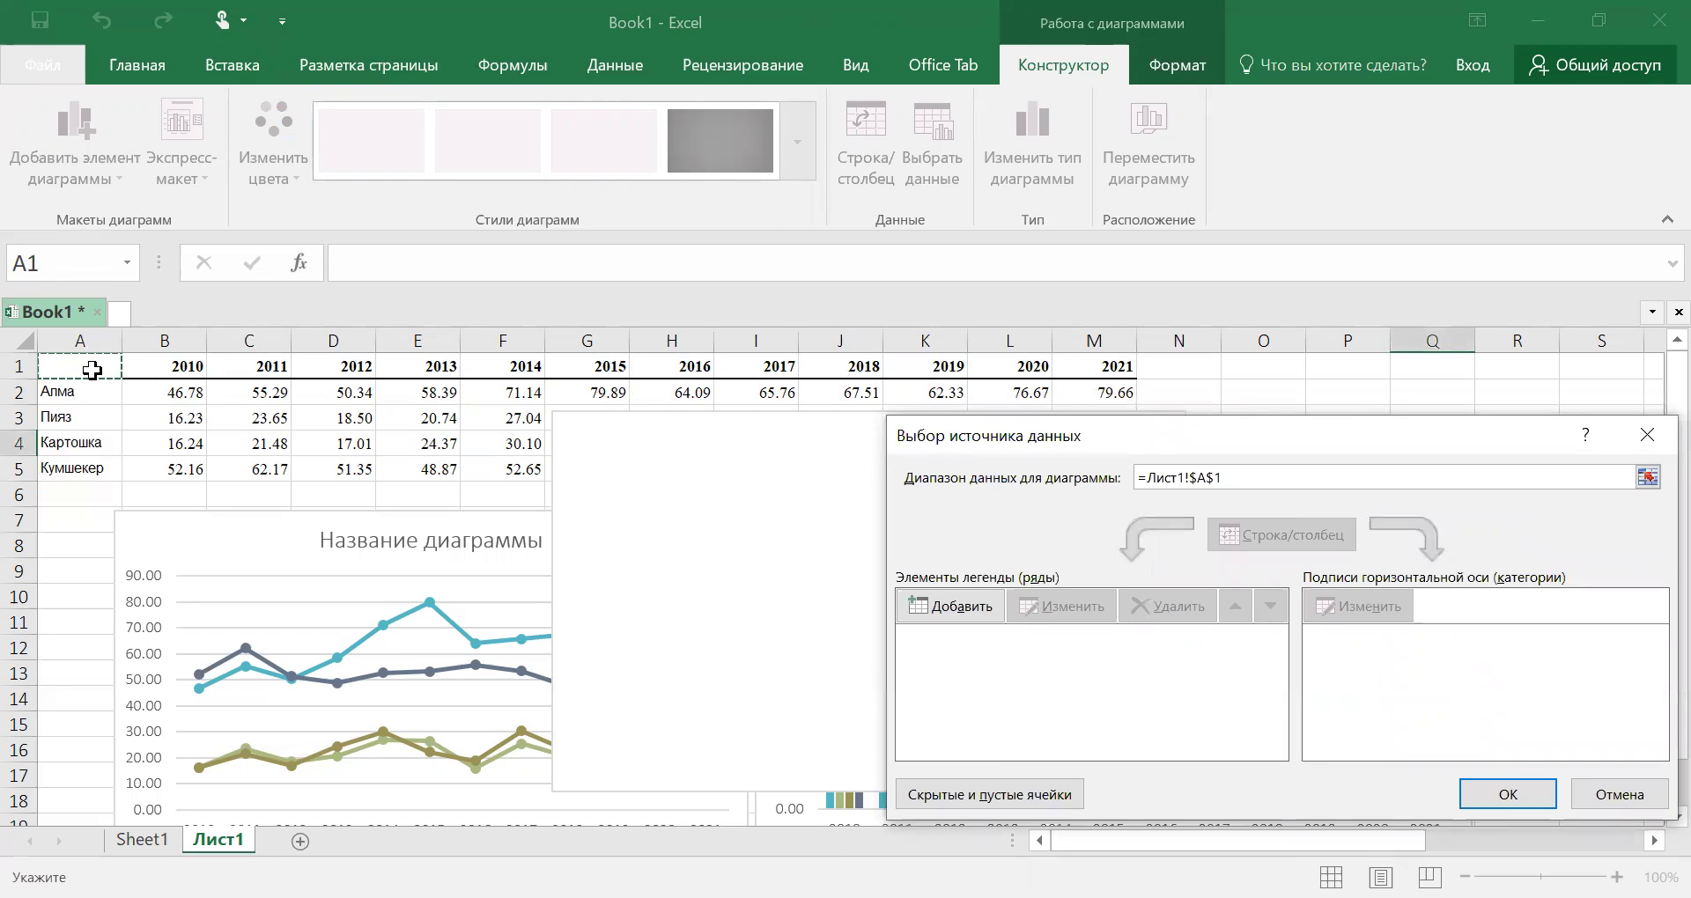
drag(933, 436, 1091, 456)
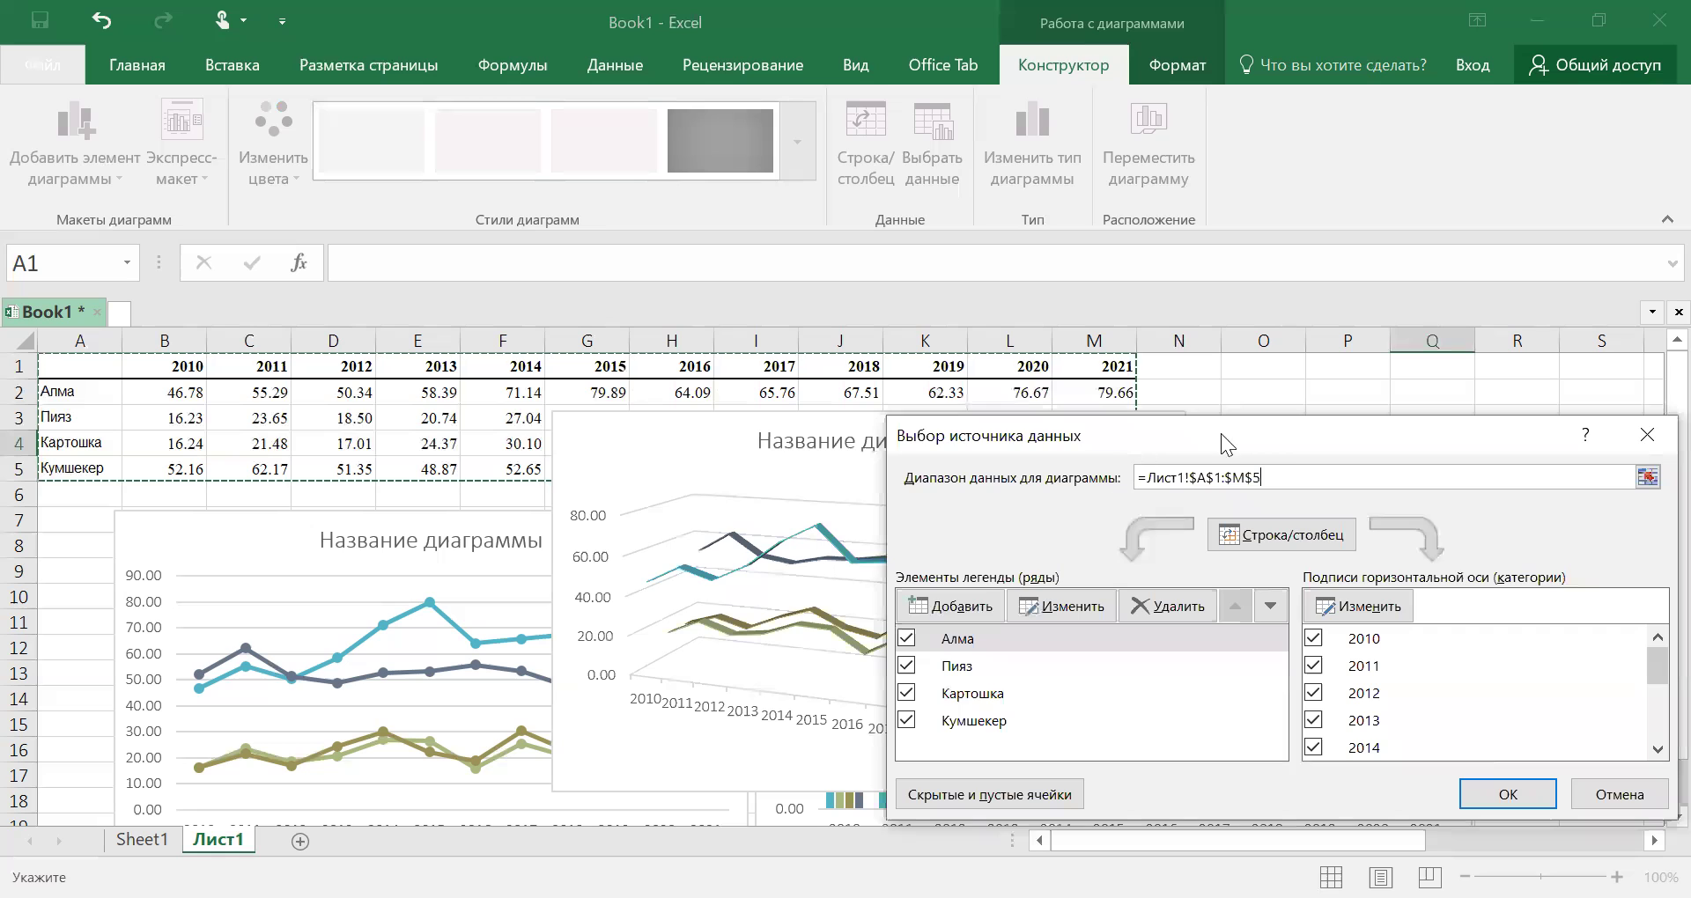
drag(1230, 430, 1179, 367)
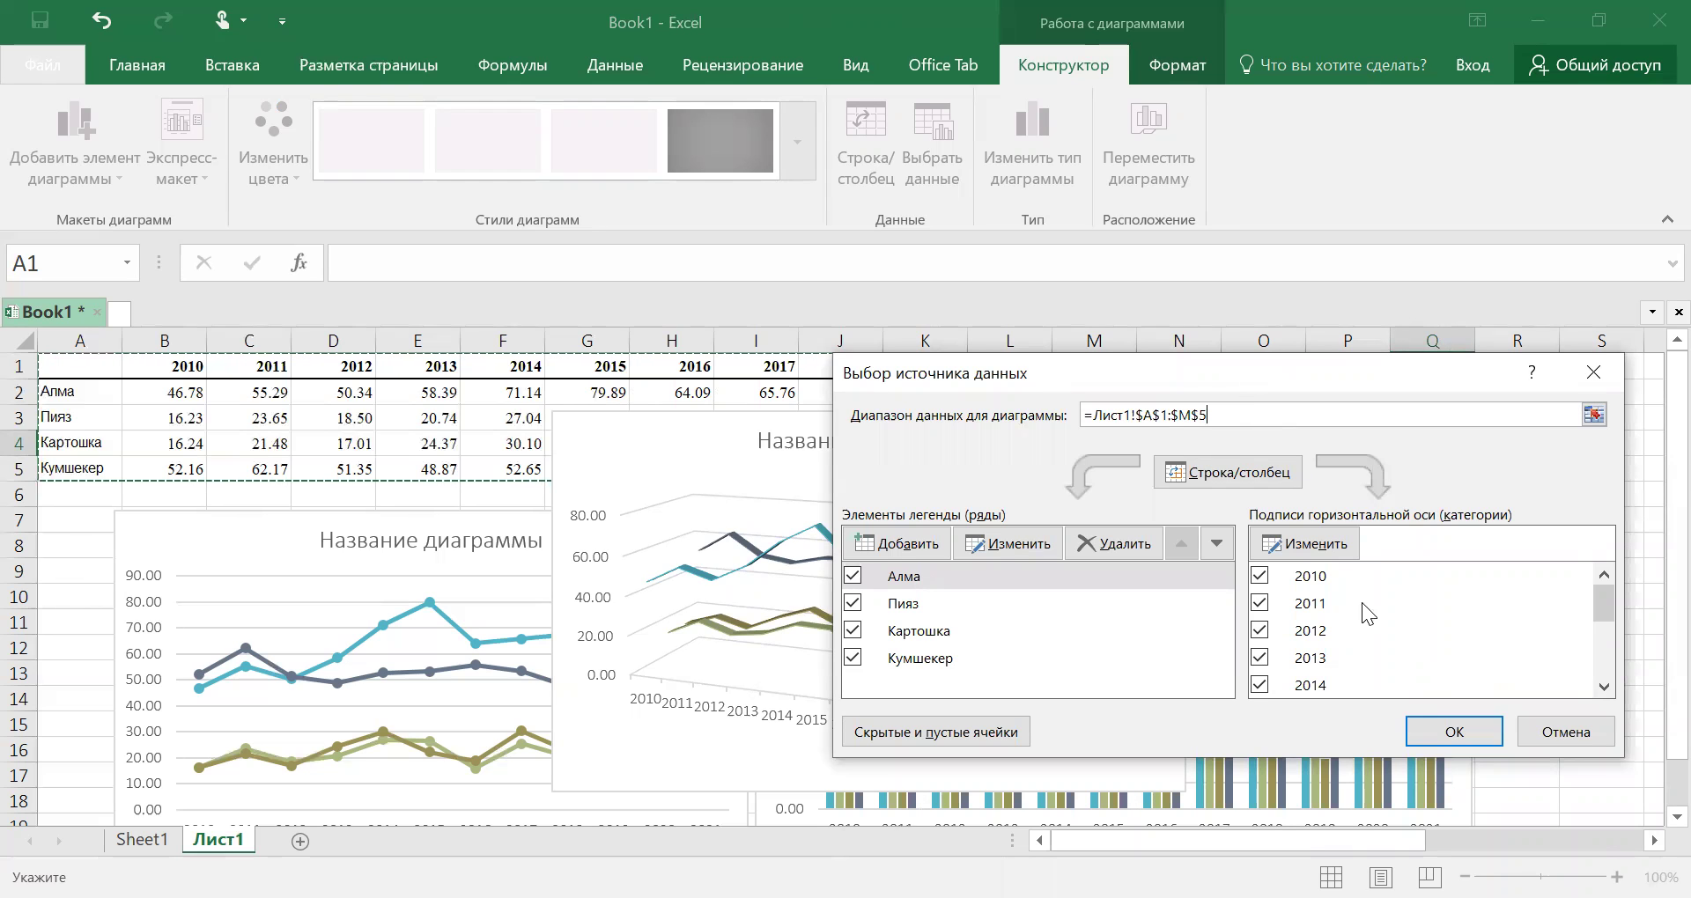
click(1455, 743)
Step: Rearrange the three charts side by side without overlap, in the order line chart, column chart, 3-D line chart
drag(1095, 460, 1515, 269)
drag(1090, 481, 1639, 433)
click(1077, 480)
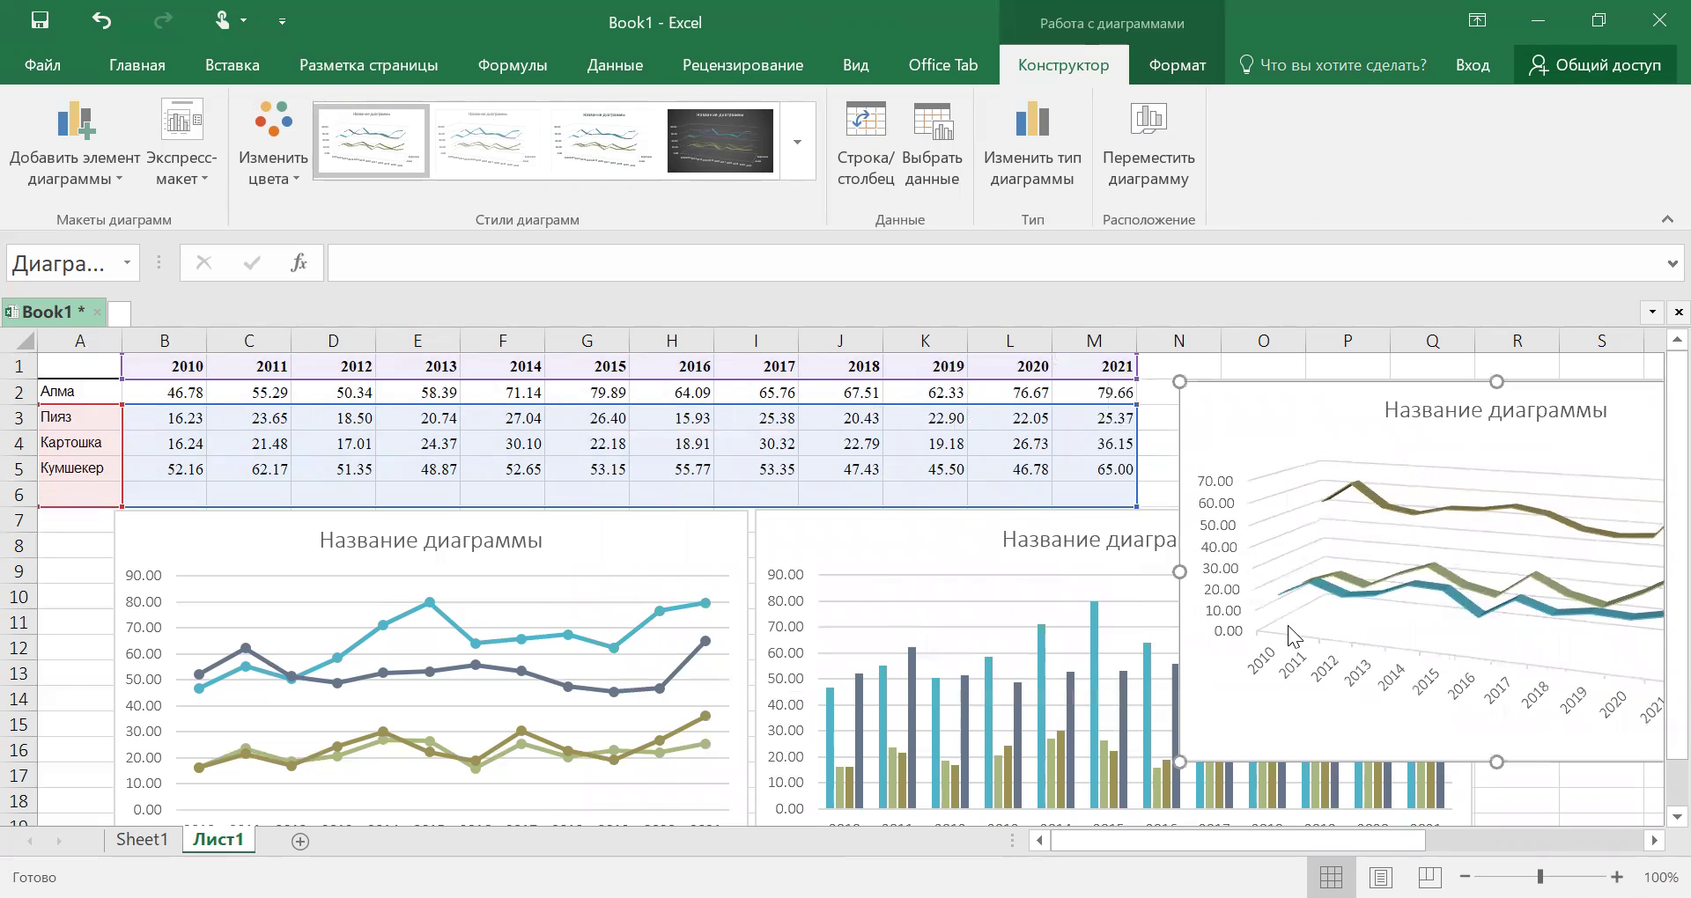
click(928, 541)
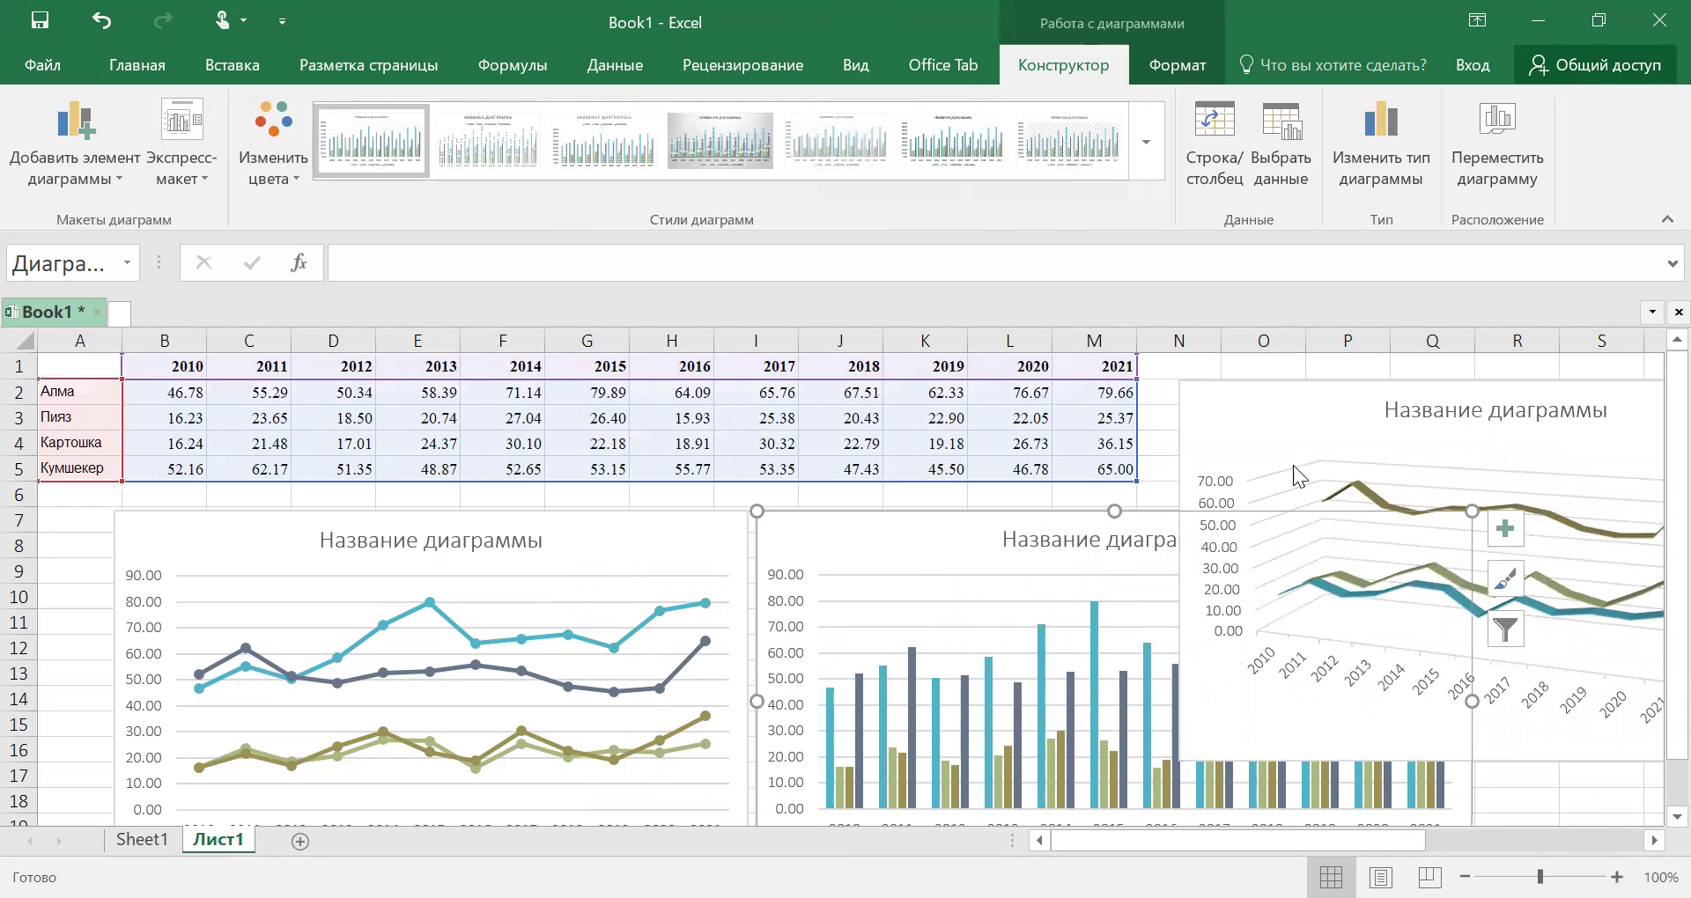
drag(1260, 434, 1567, 540)
drag(1249, 551, 1229, 417)
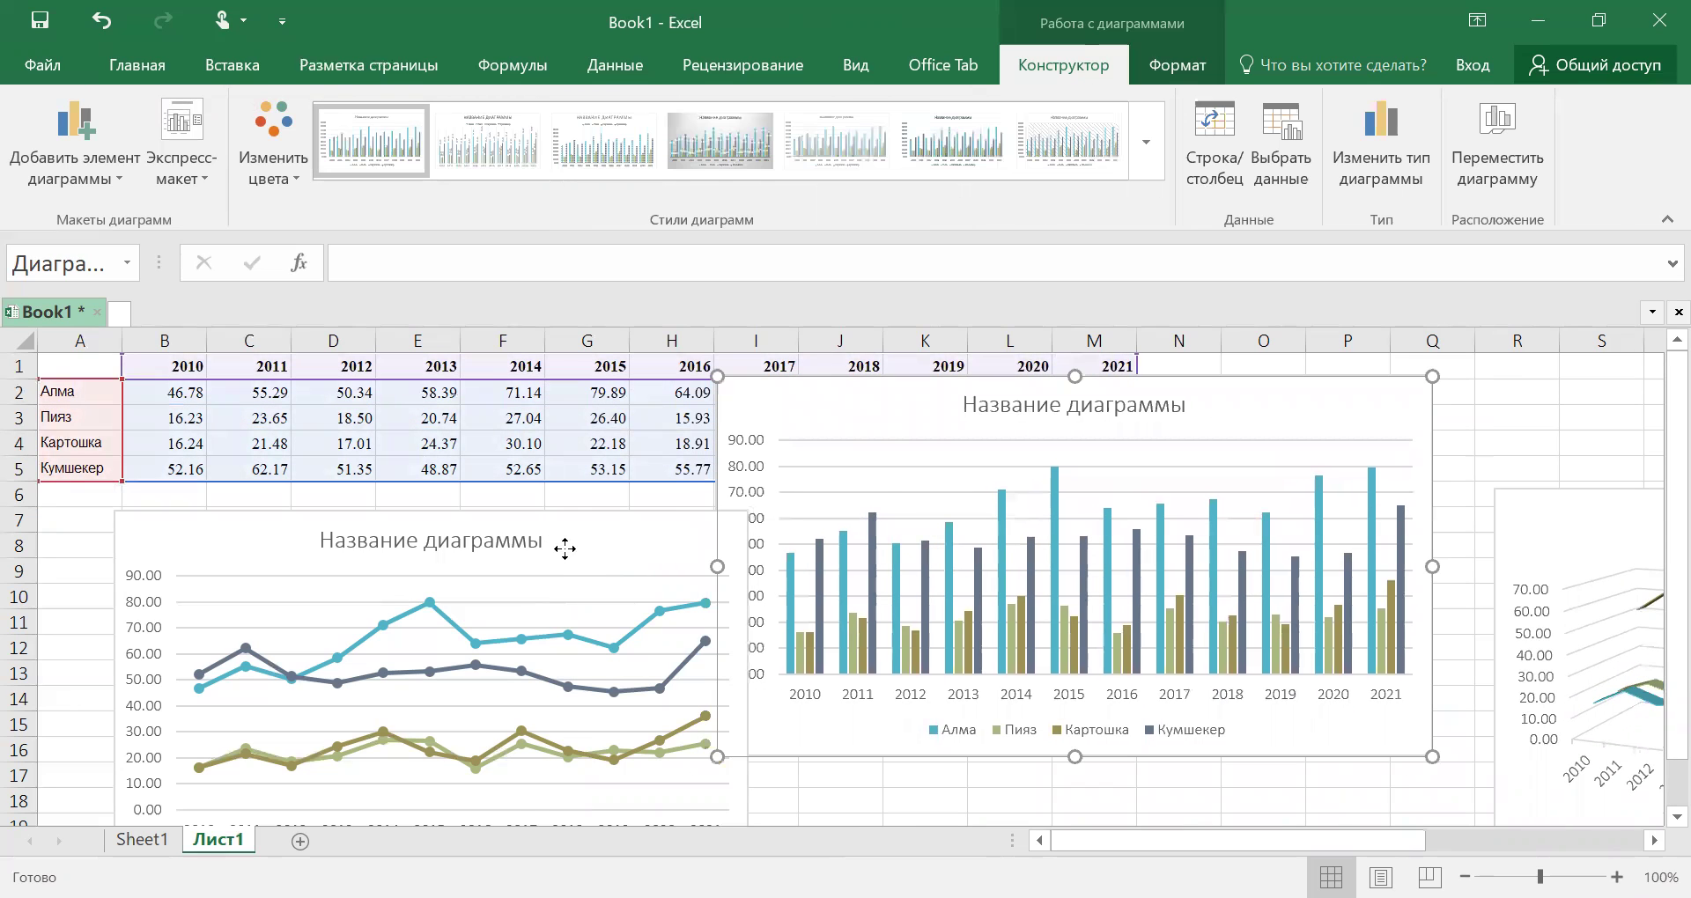
click(1245, 428)
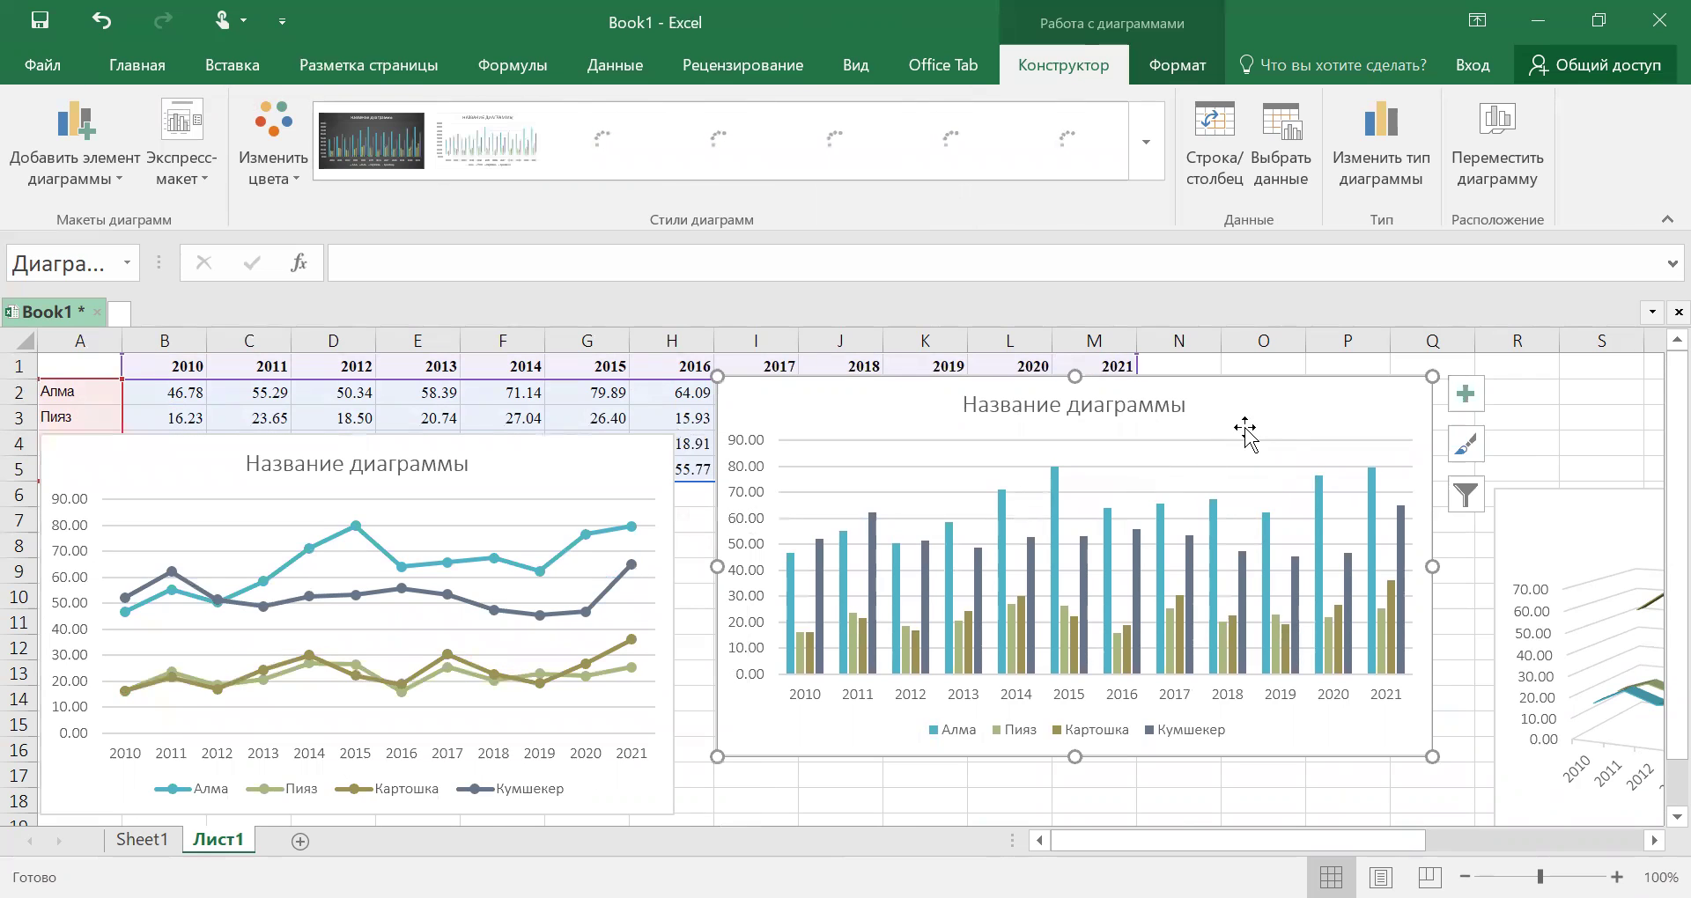
Step: Switch the column chart's rows and columns back and forth, ending with the years along the horizontal axis
click(1207, 130)
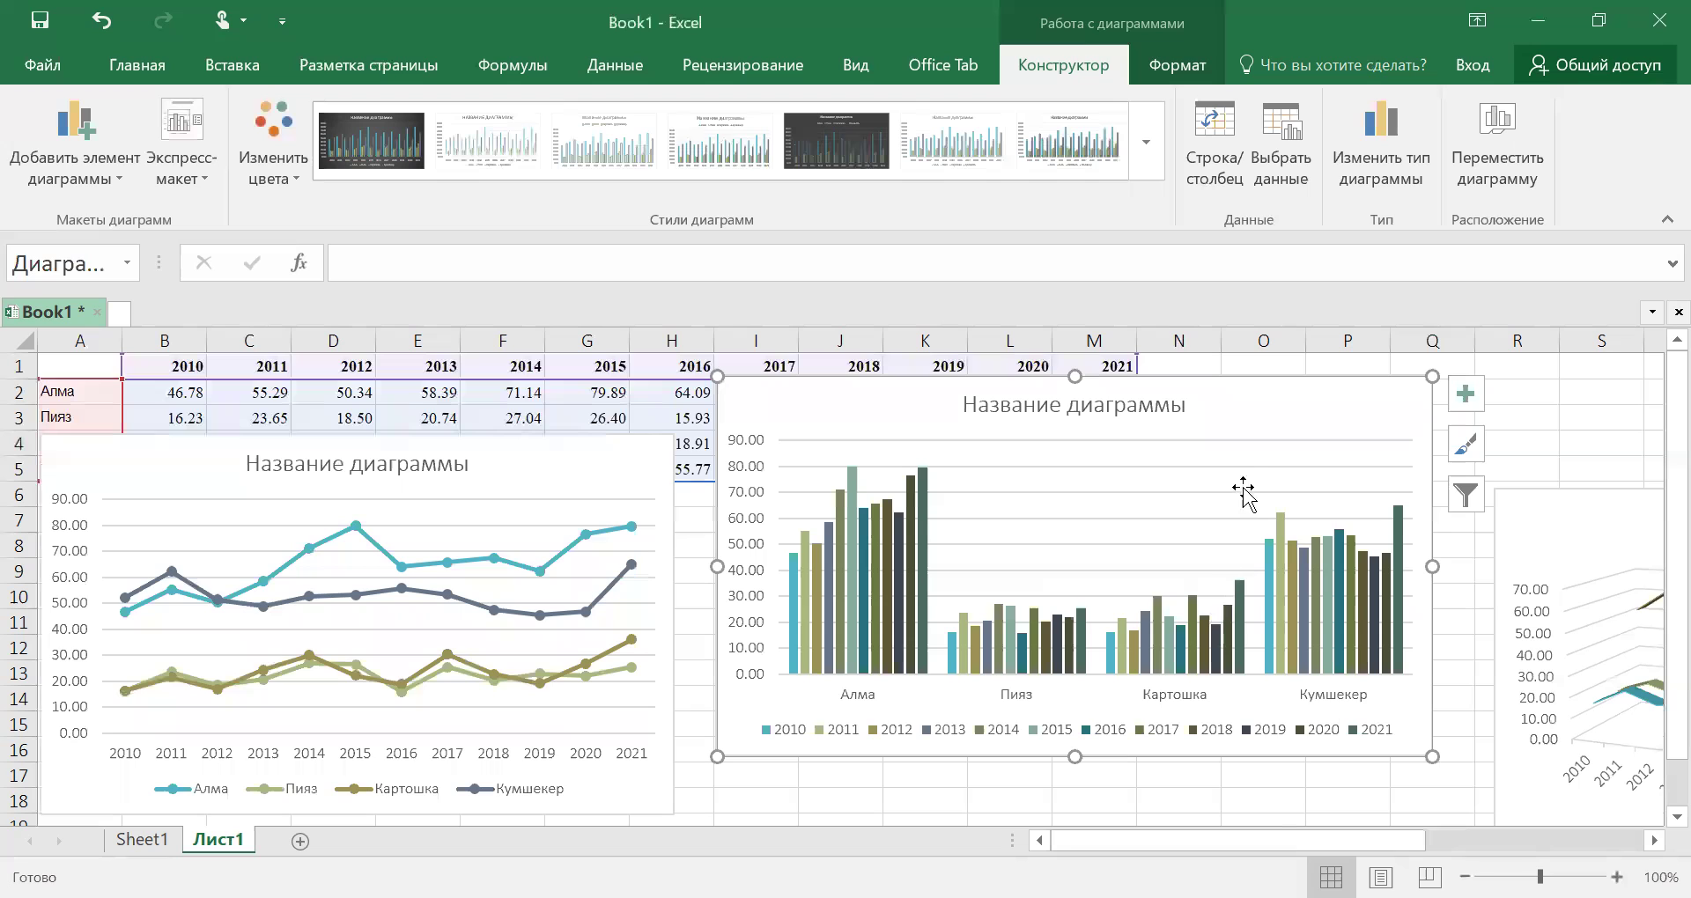
click(1214, 130)
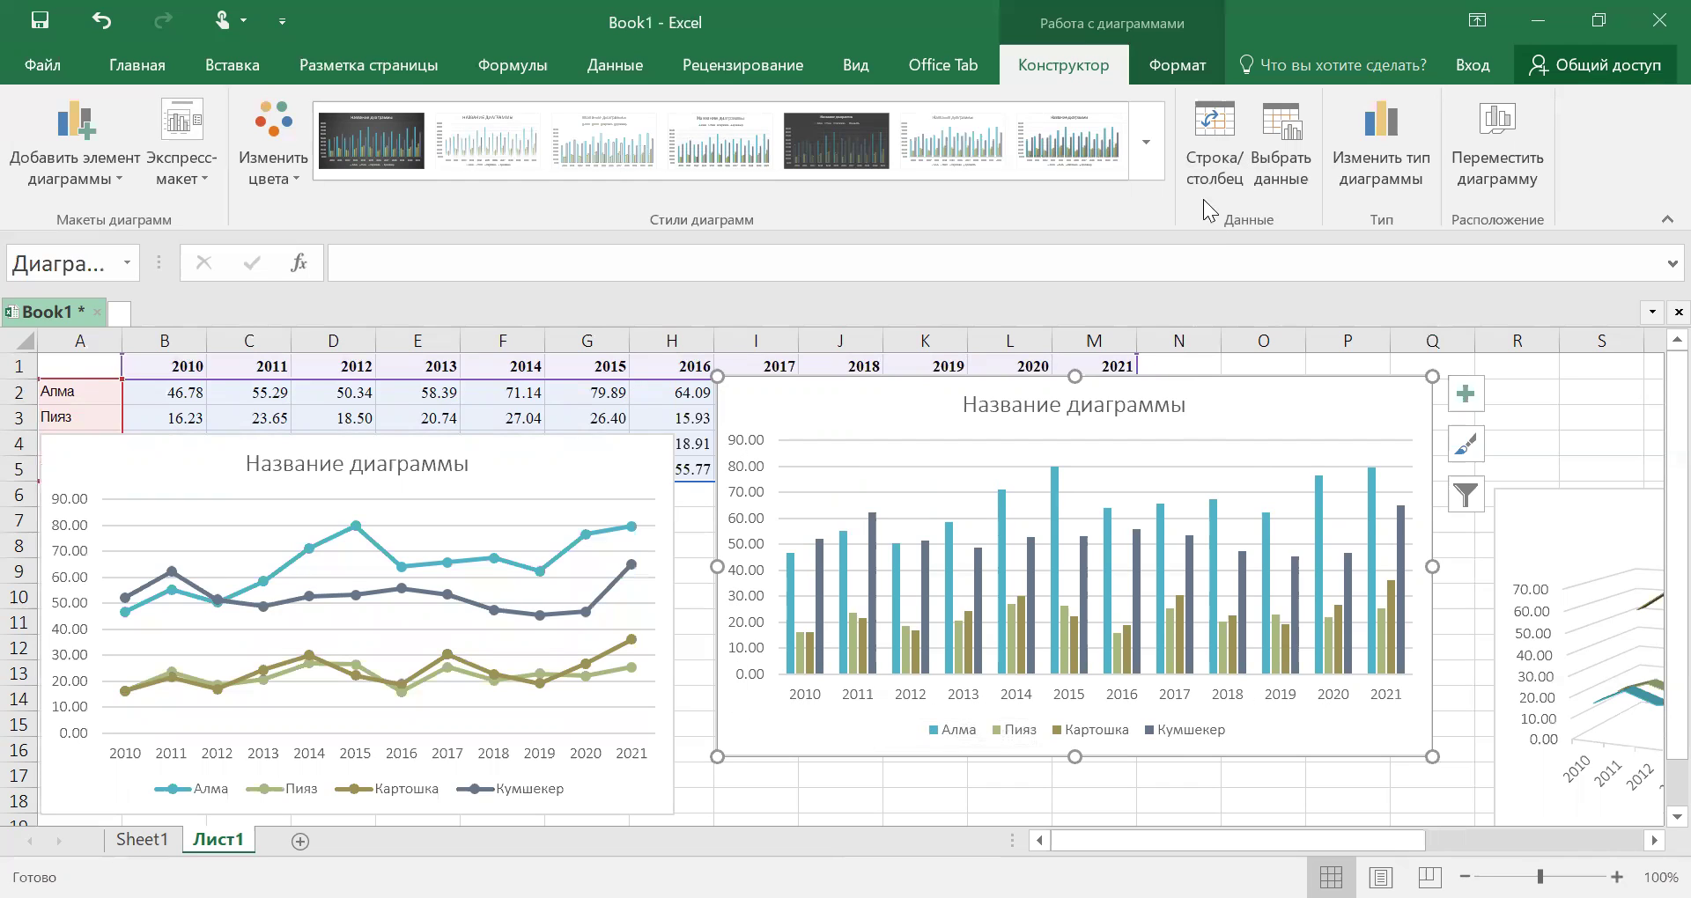
click(1204, 145)
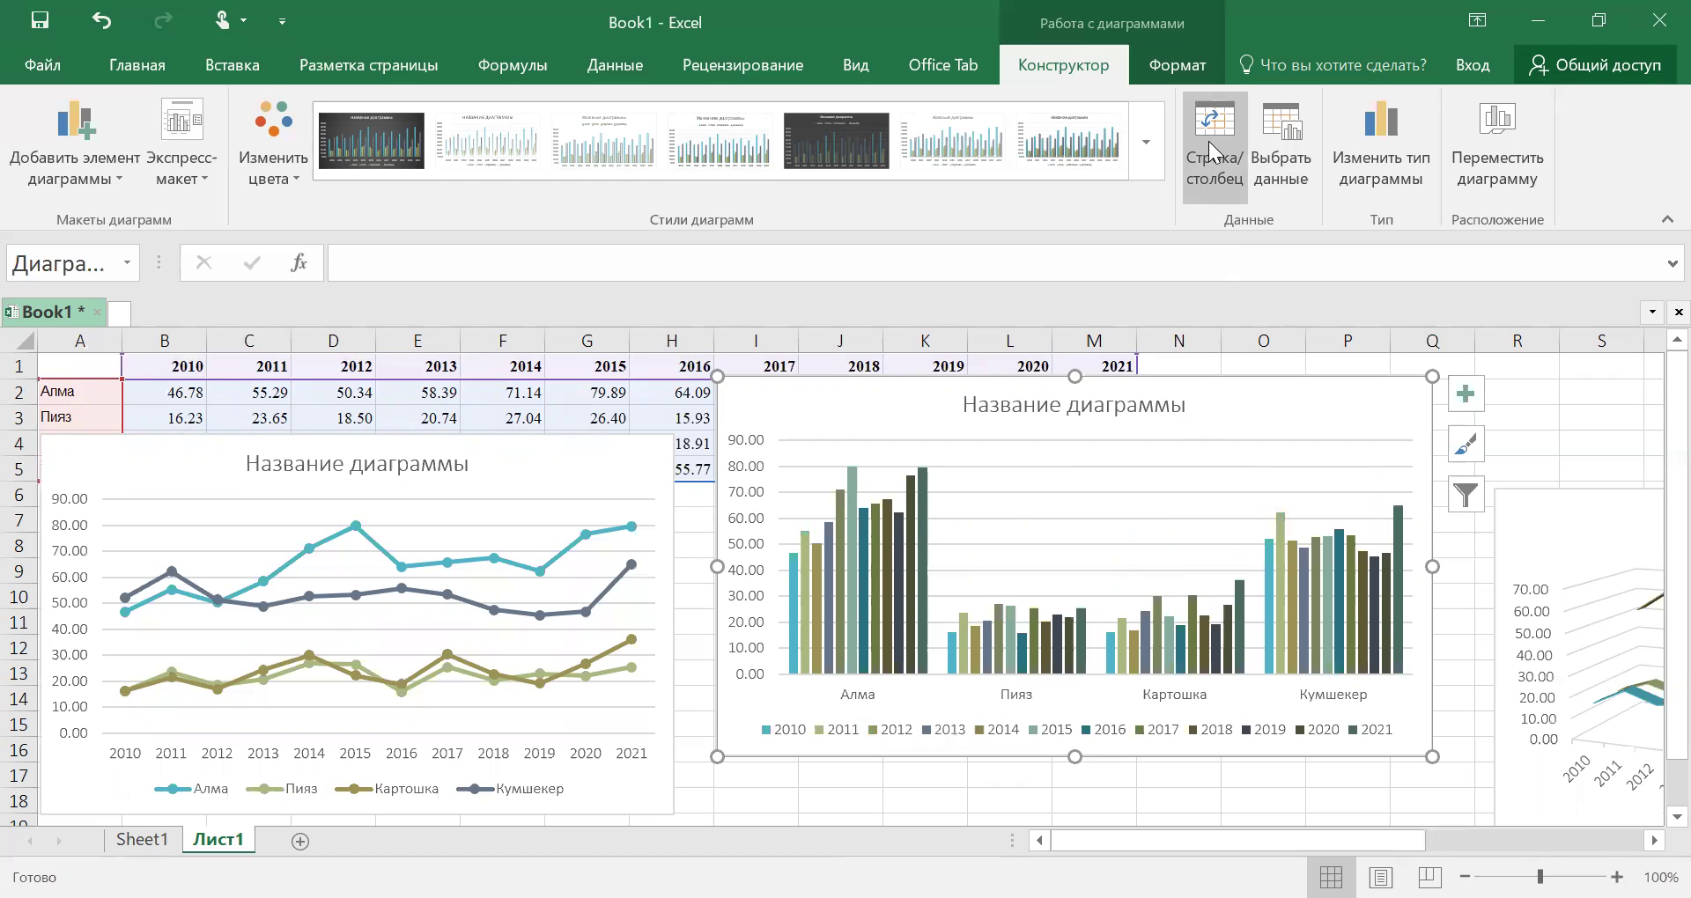
click(1209, 136)
click(1208, 136)
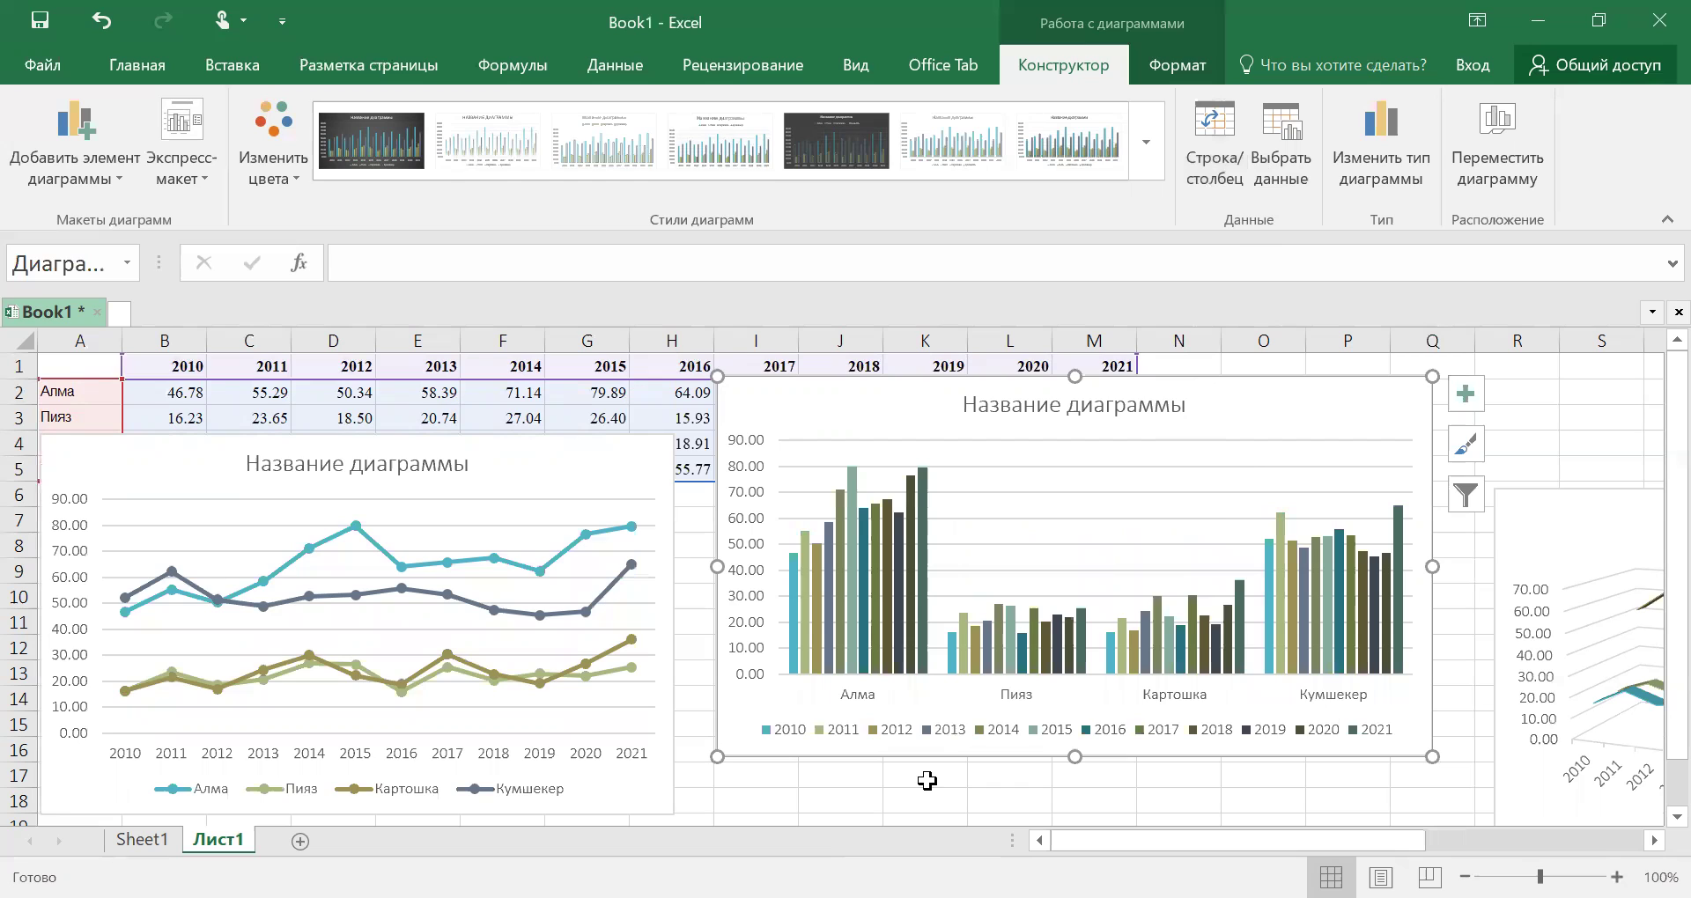
click(1210, 118)
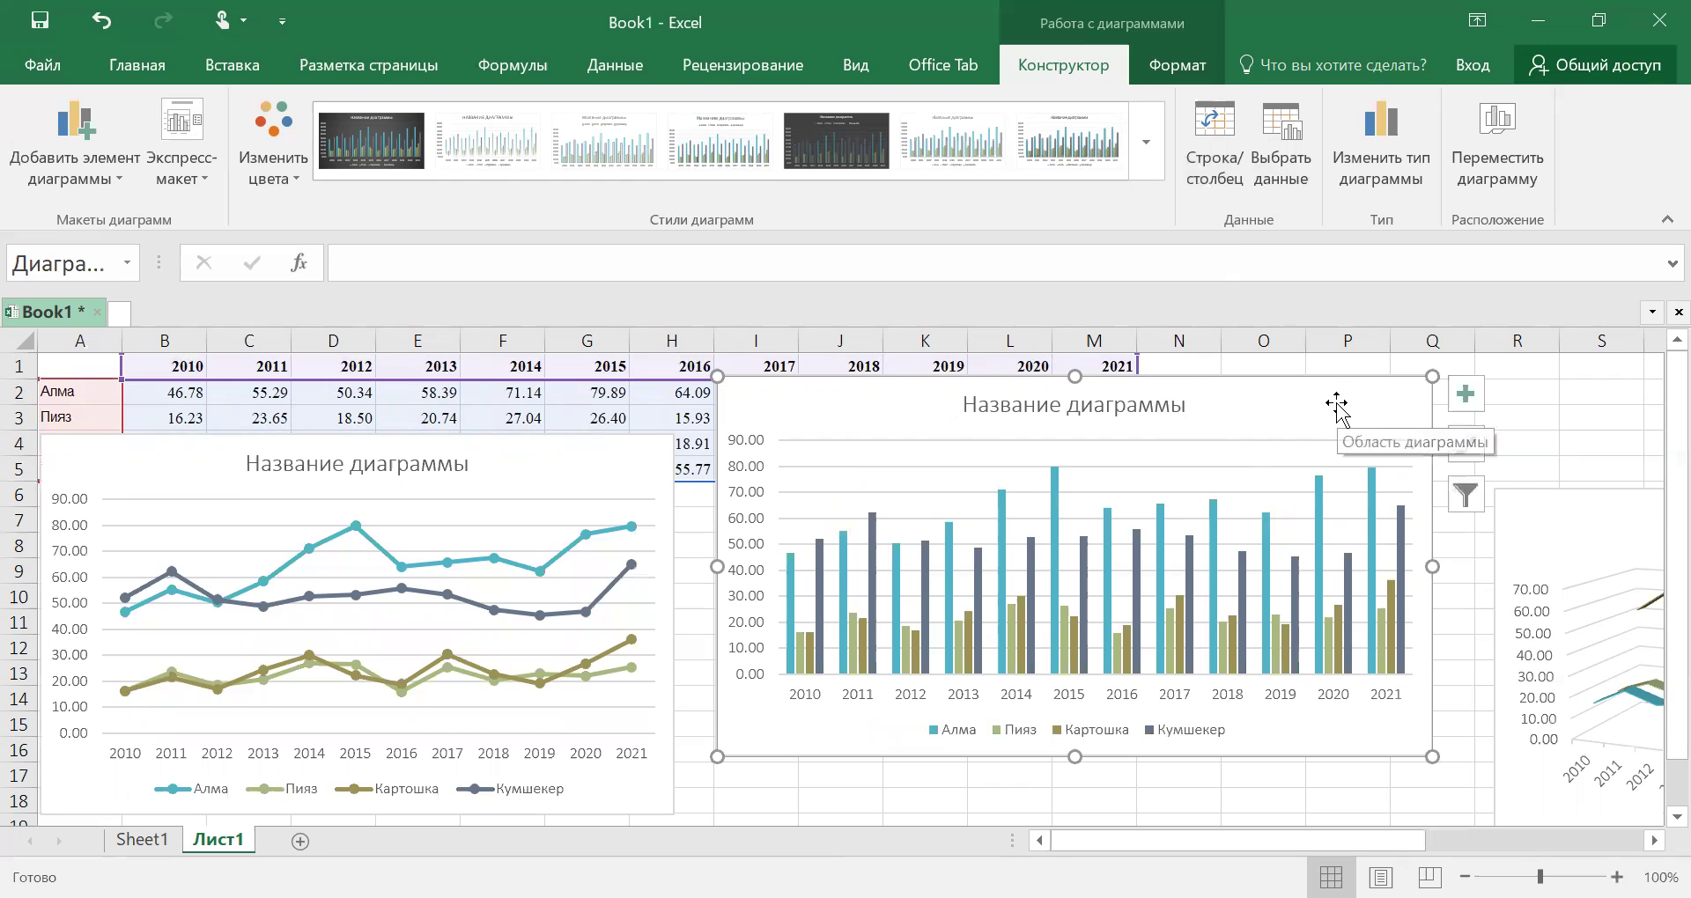
Step: Shift the column chart down level with the line chart and exclude the Пияз and Картошка series from its data source
drag(1281, 412, 1298, 468)
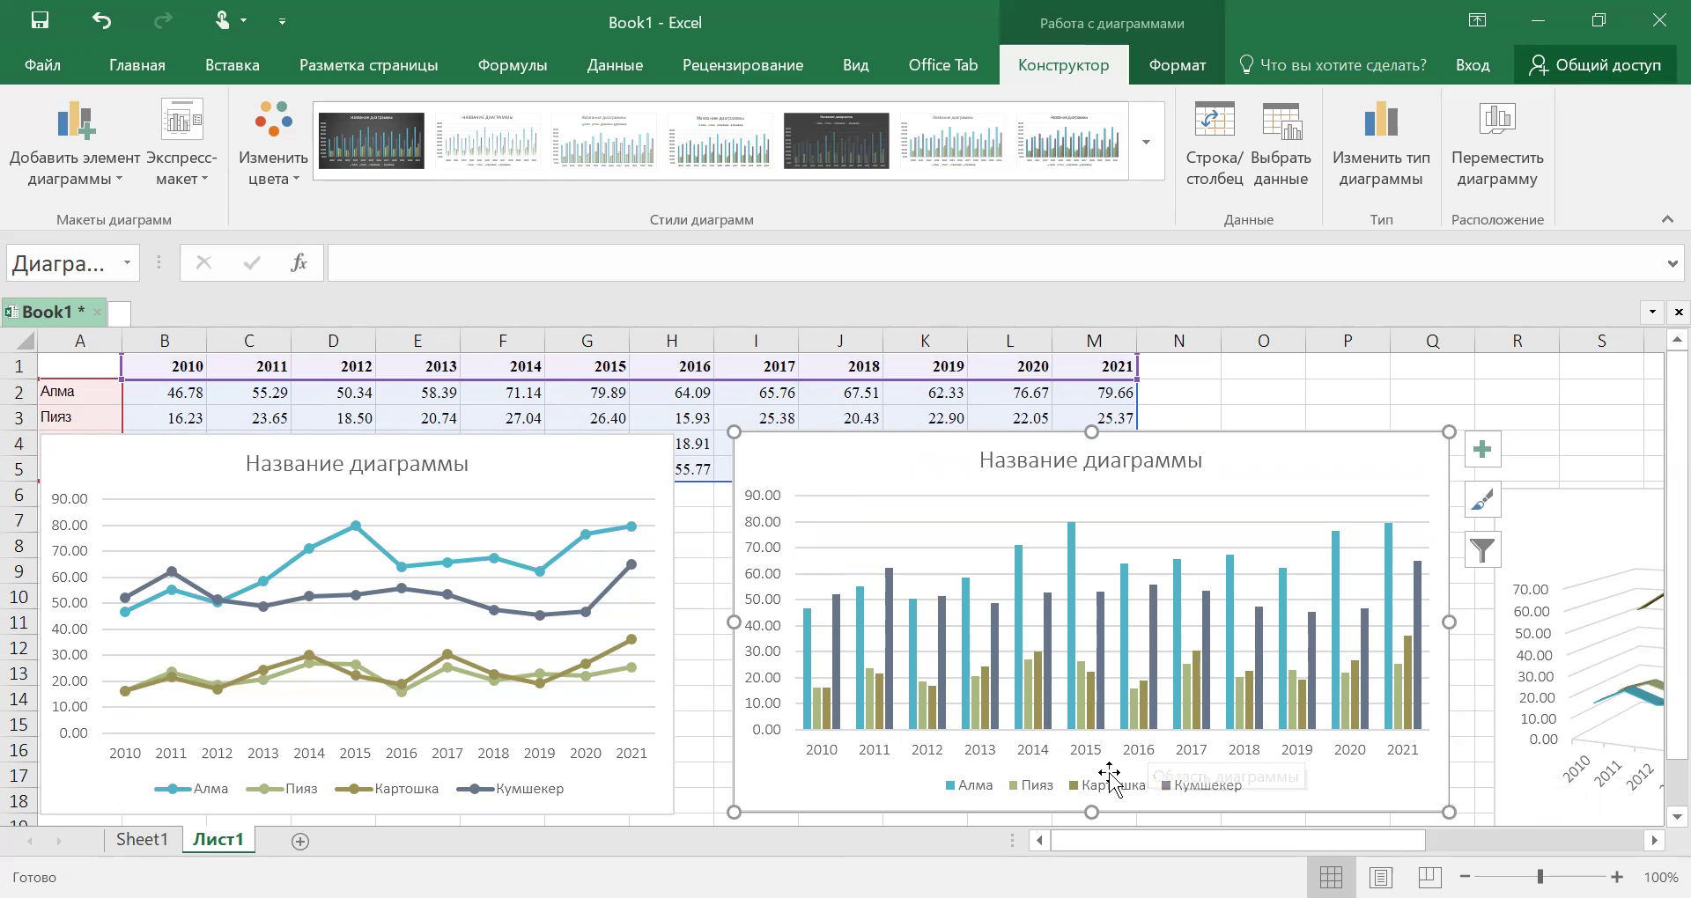
mouse_move(1075, 577)
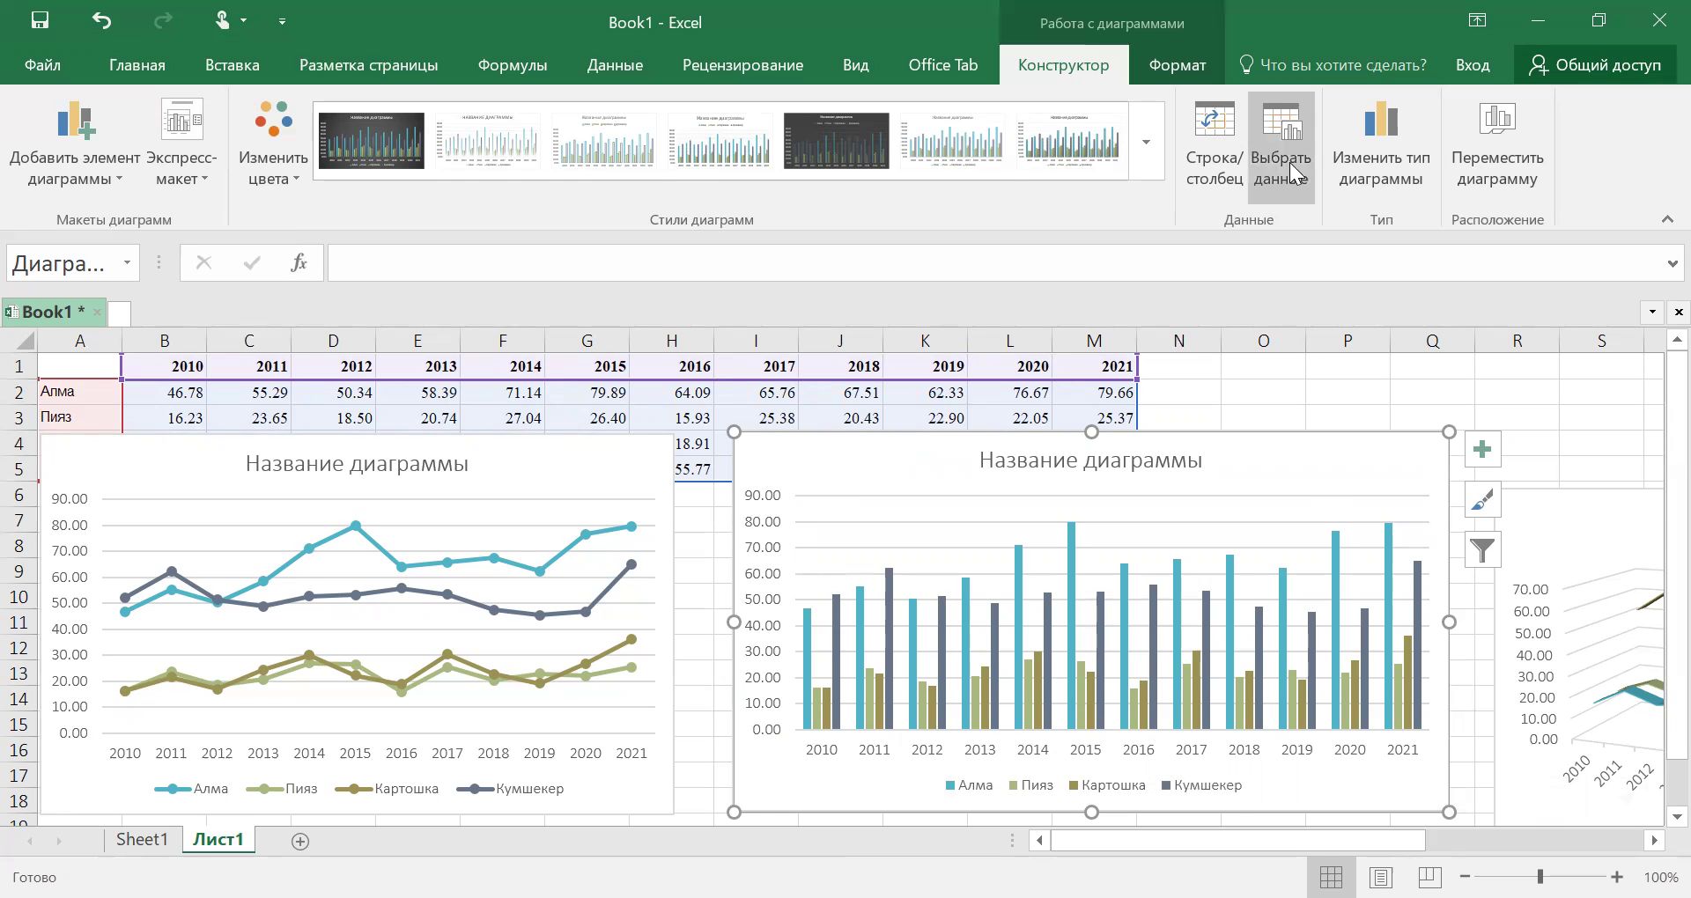
click(1284, 136)
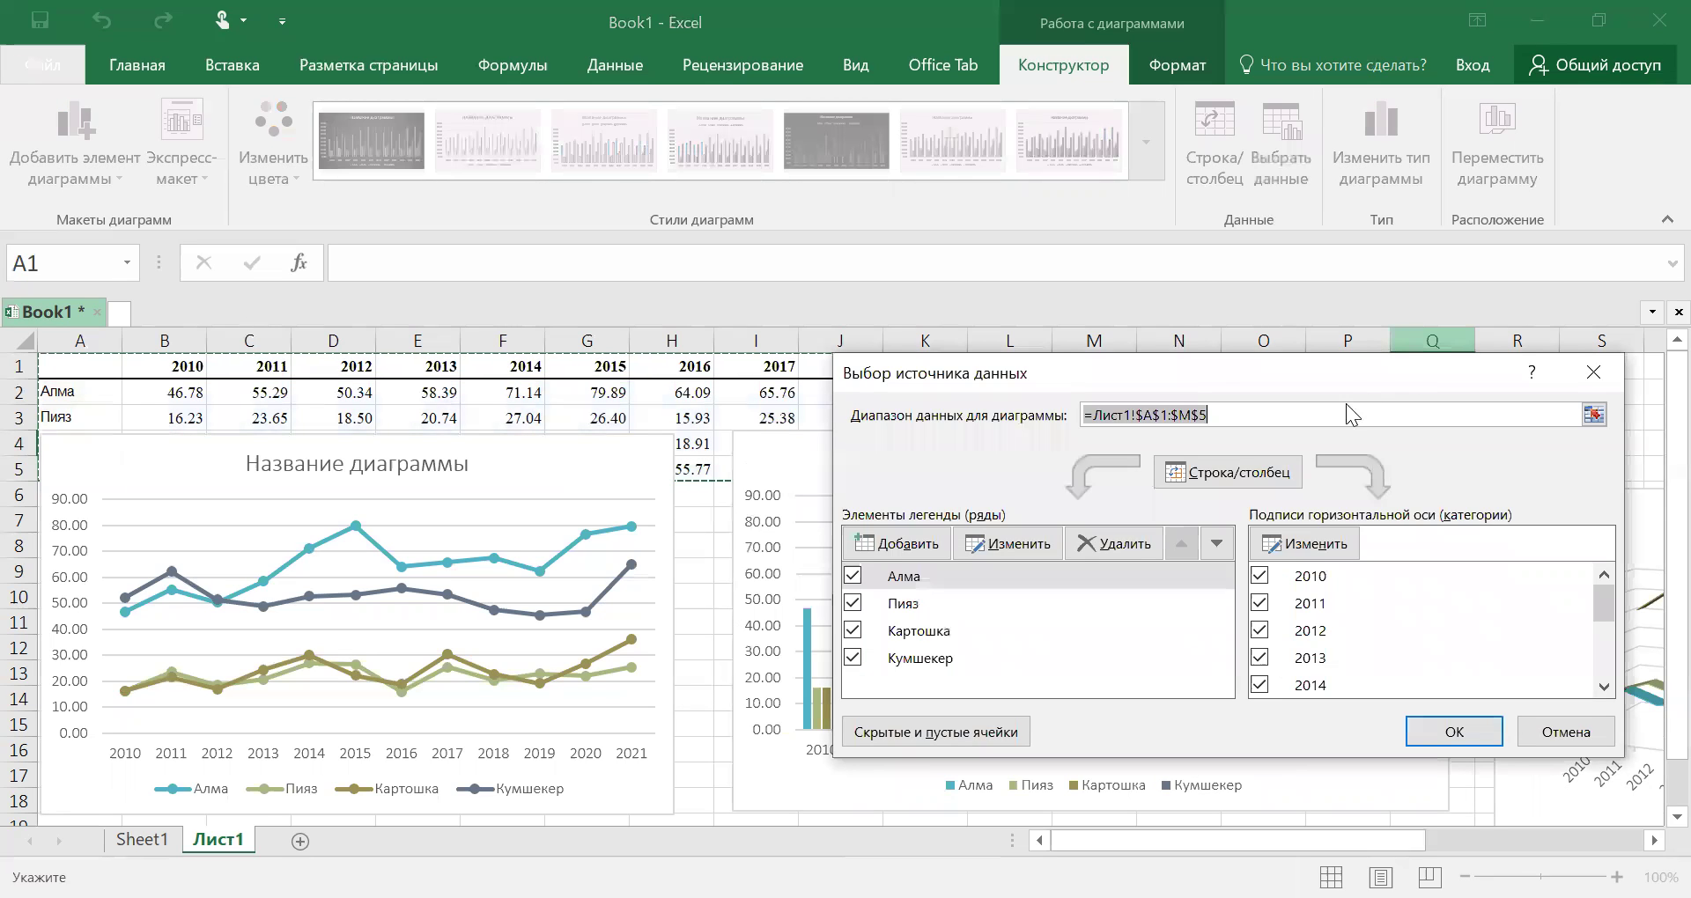
drag(1326, 375, 1513, 221)
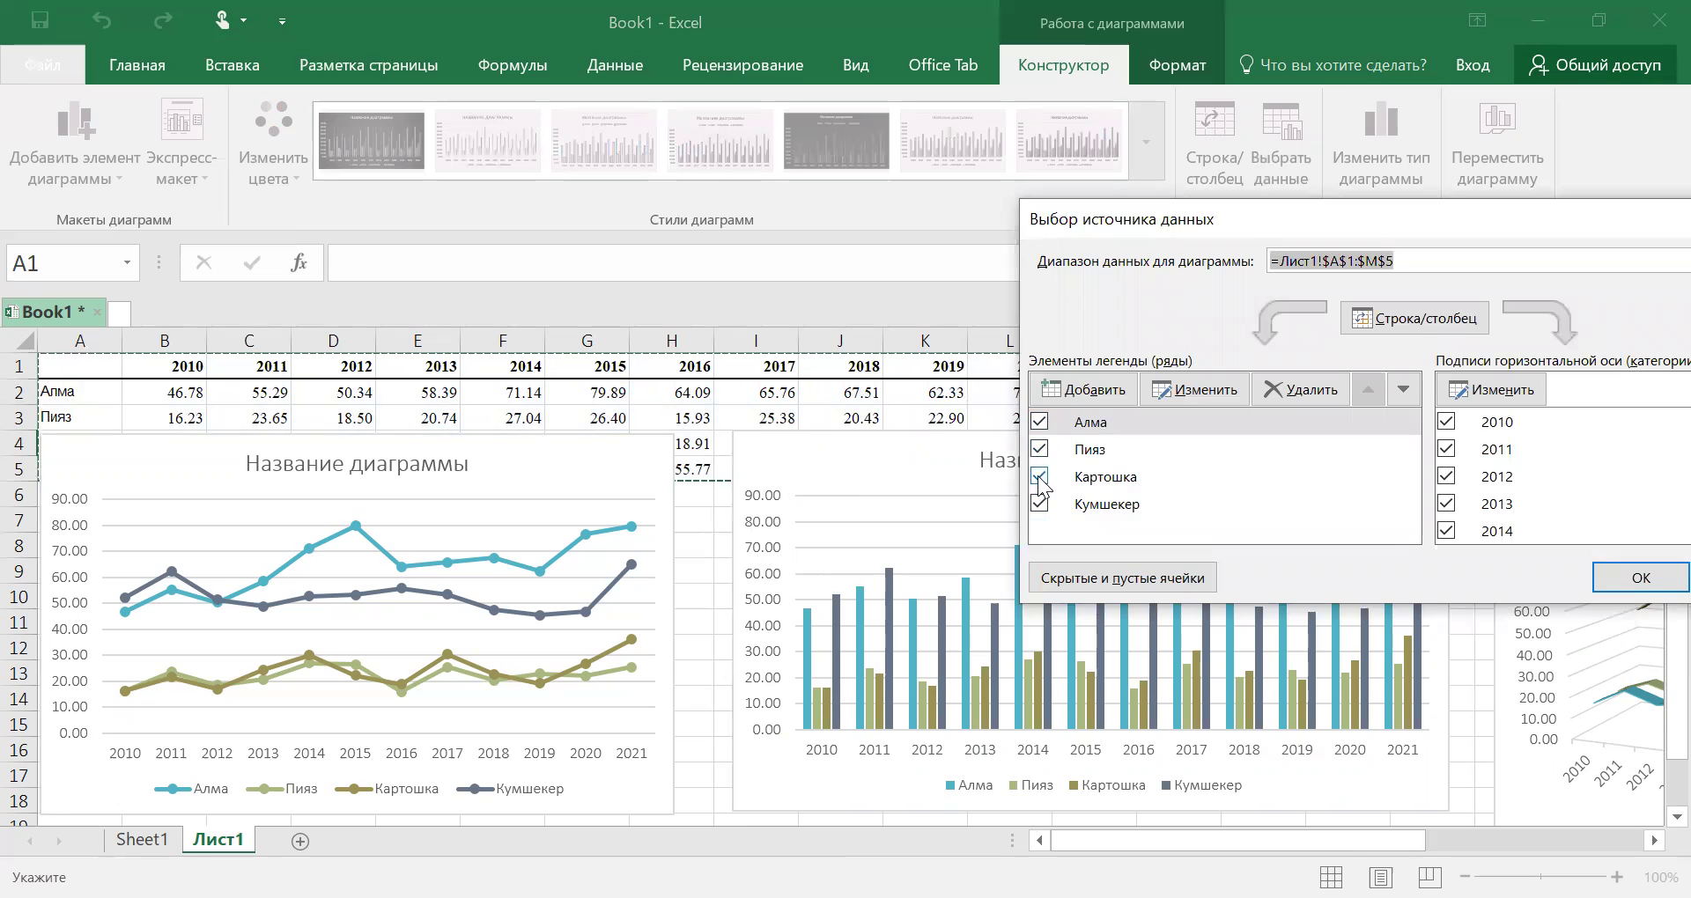
click(1040, 477)
click(1041, 449)
click(1040, 424)
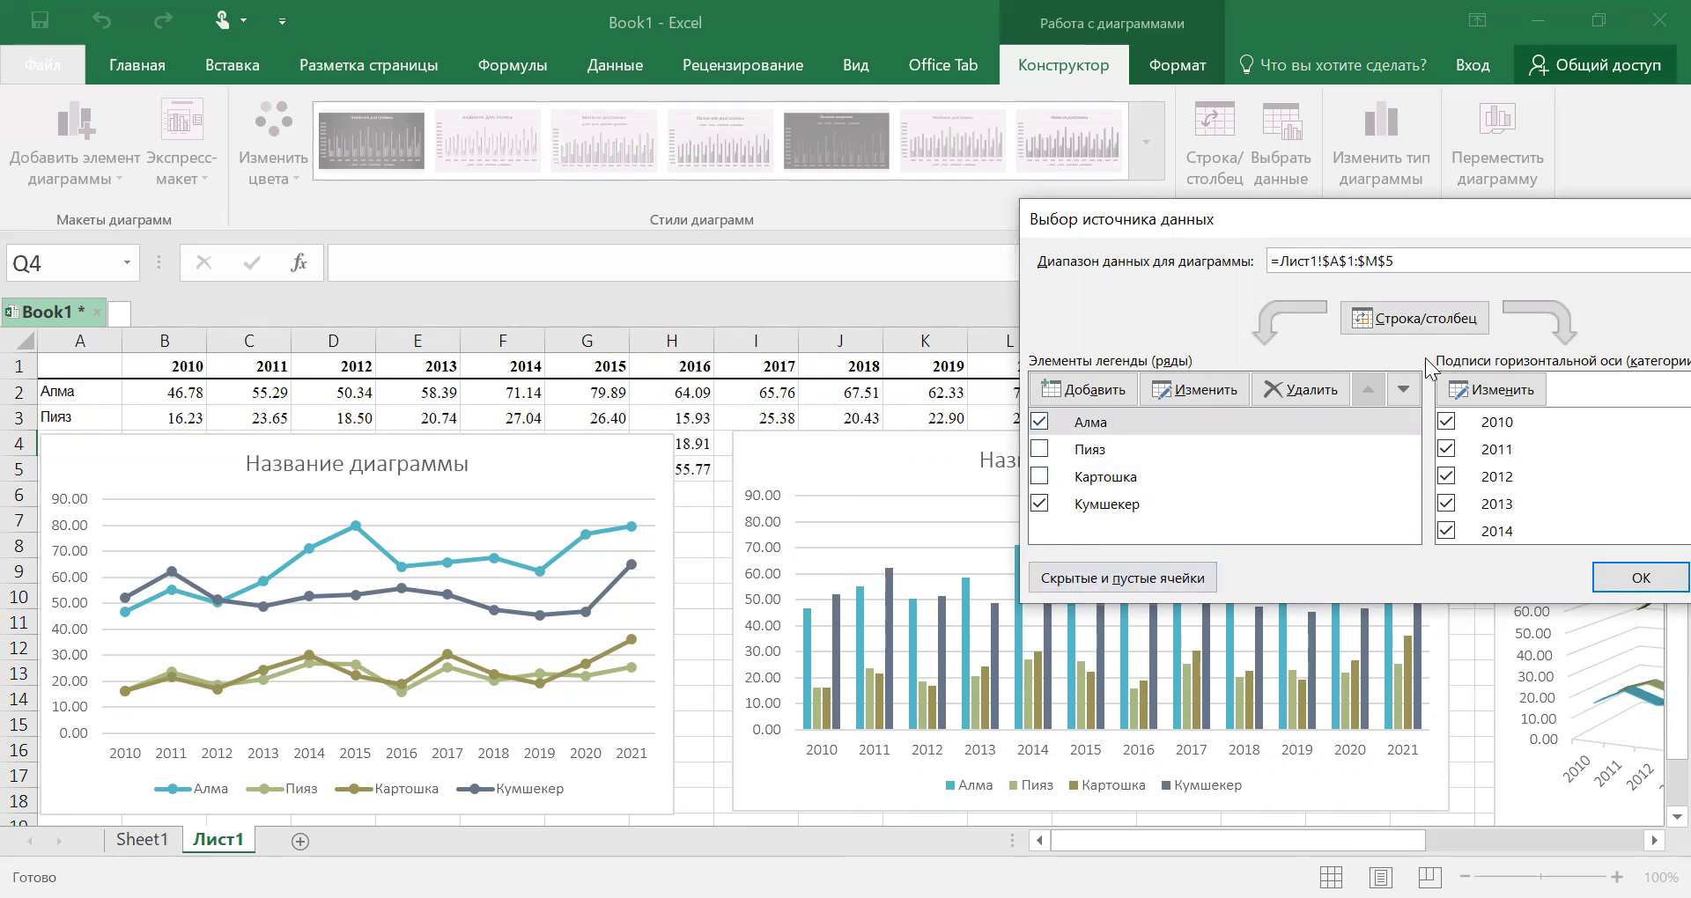
Step: Exclude the years 2011, 2012, 2013 and 2014 from the column chart's horizontal axis categories
drag(1431, 217, 1244, 158)
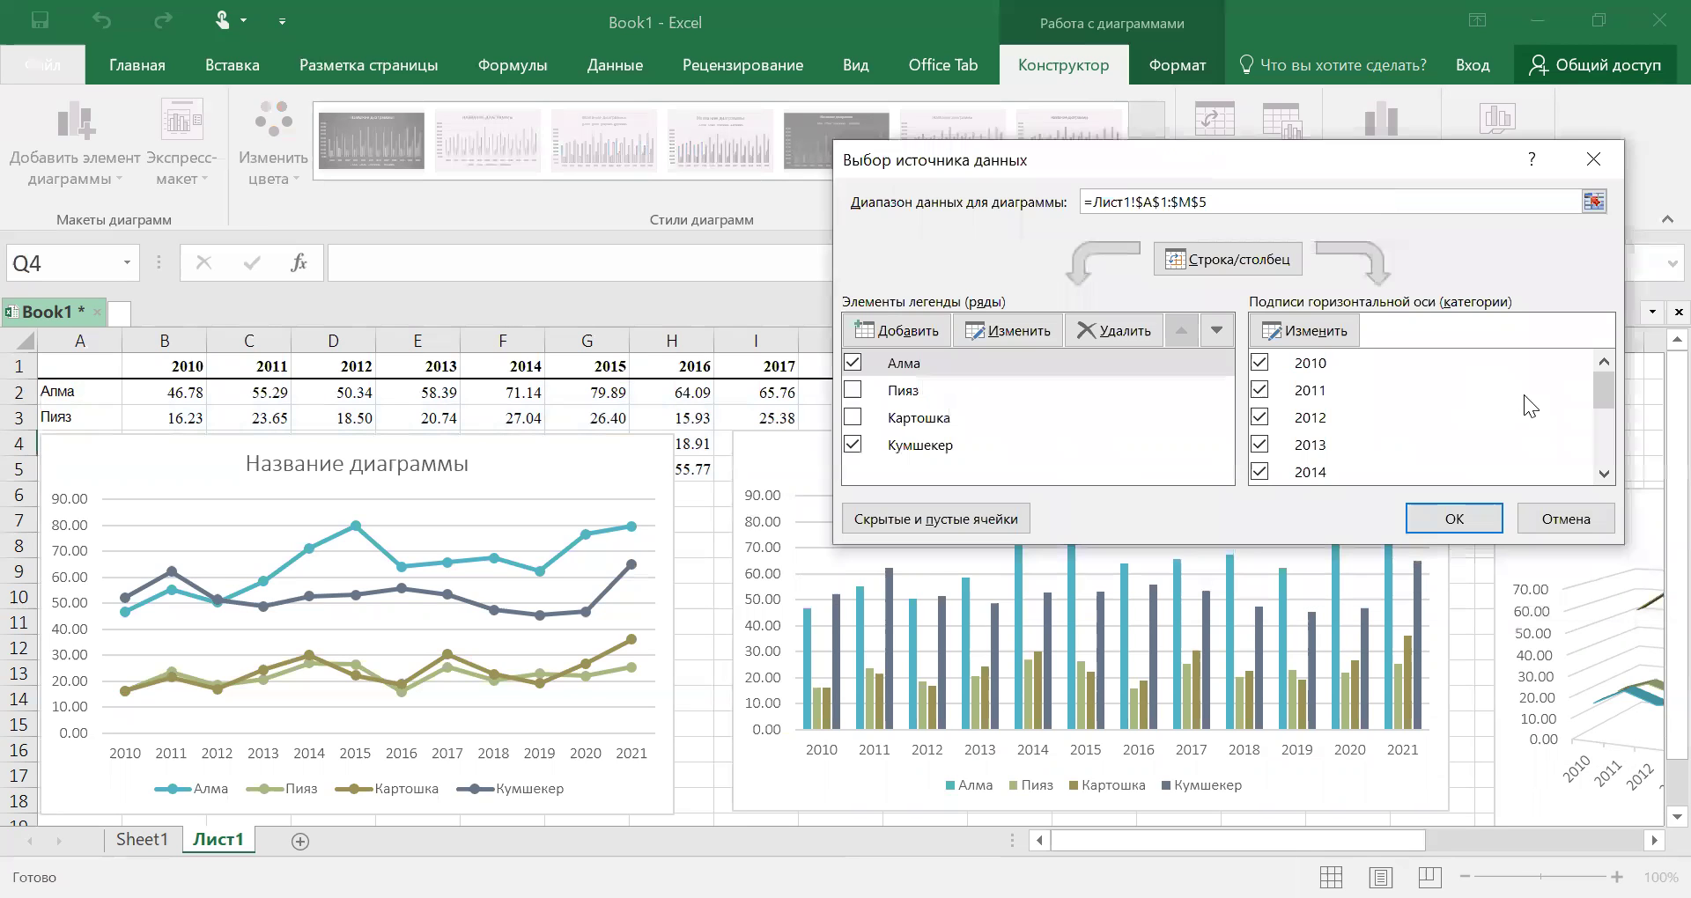
drag(1609, 385, 1601, 388)
click(1260, 390)
click(1259, 418)
click(1259, 444)
click(1260, 472)
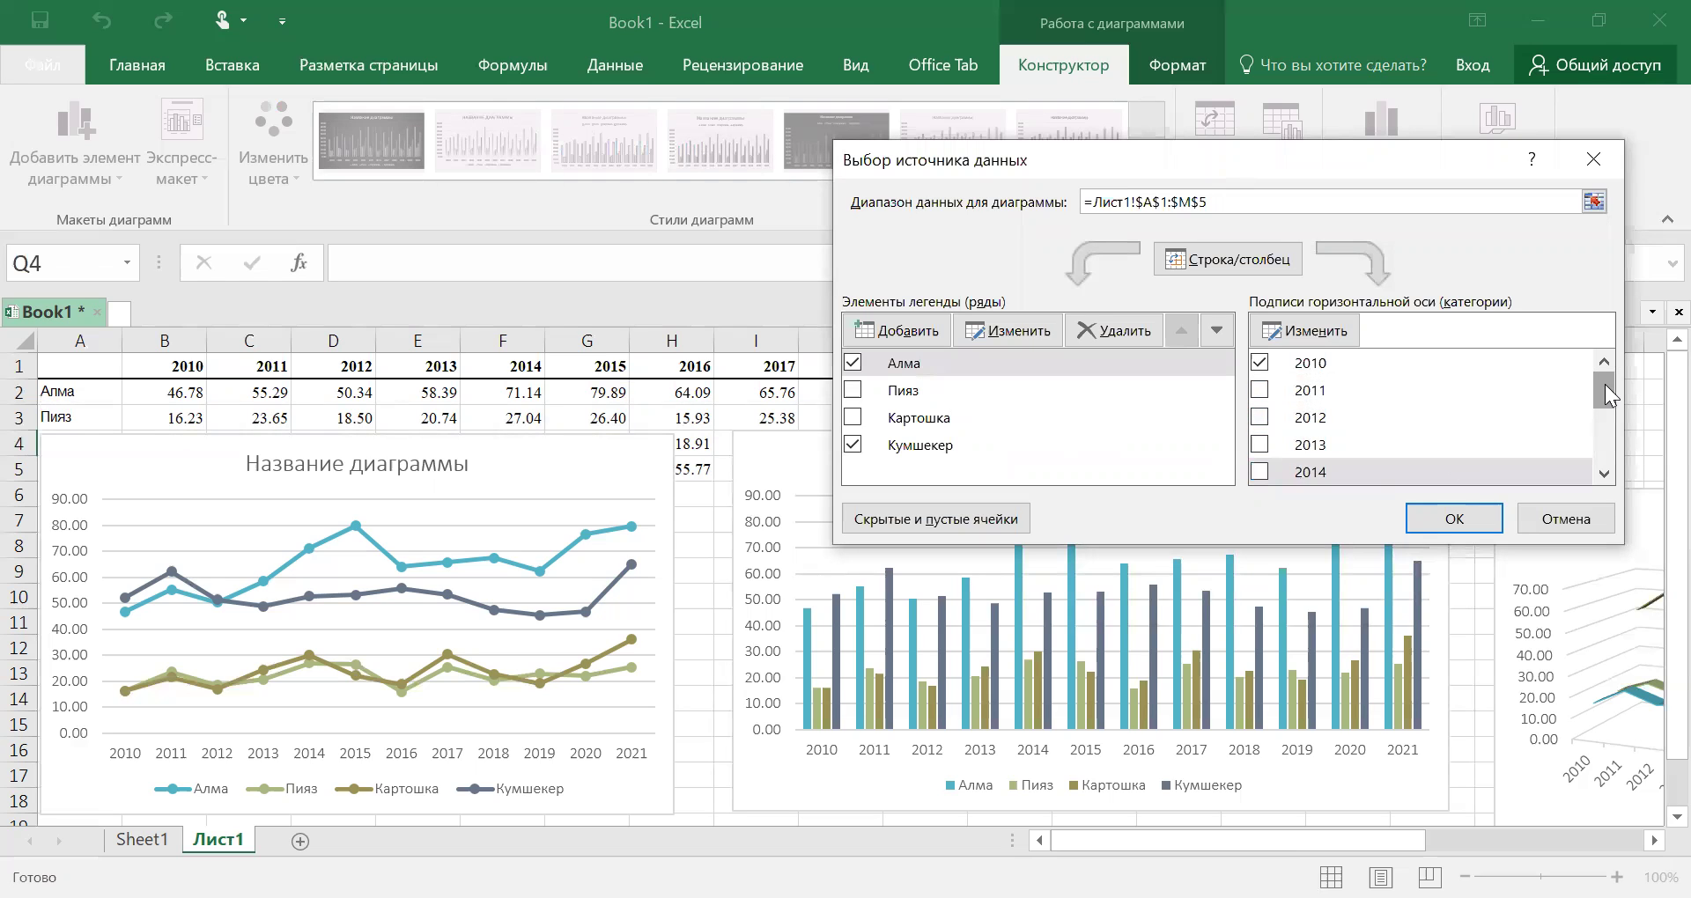
Step: Exclude the years 2016 to 2019 and 2021 from the column chart's categories and apply the data selection
drag(1605, 384, 1613, 416)
click(1260, 414)
click(1260, 441)
click(1259, 469)
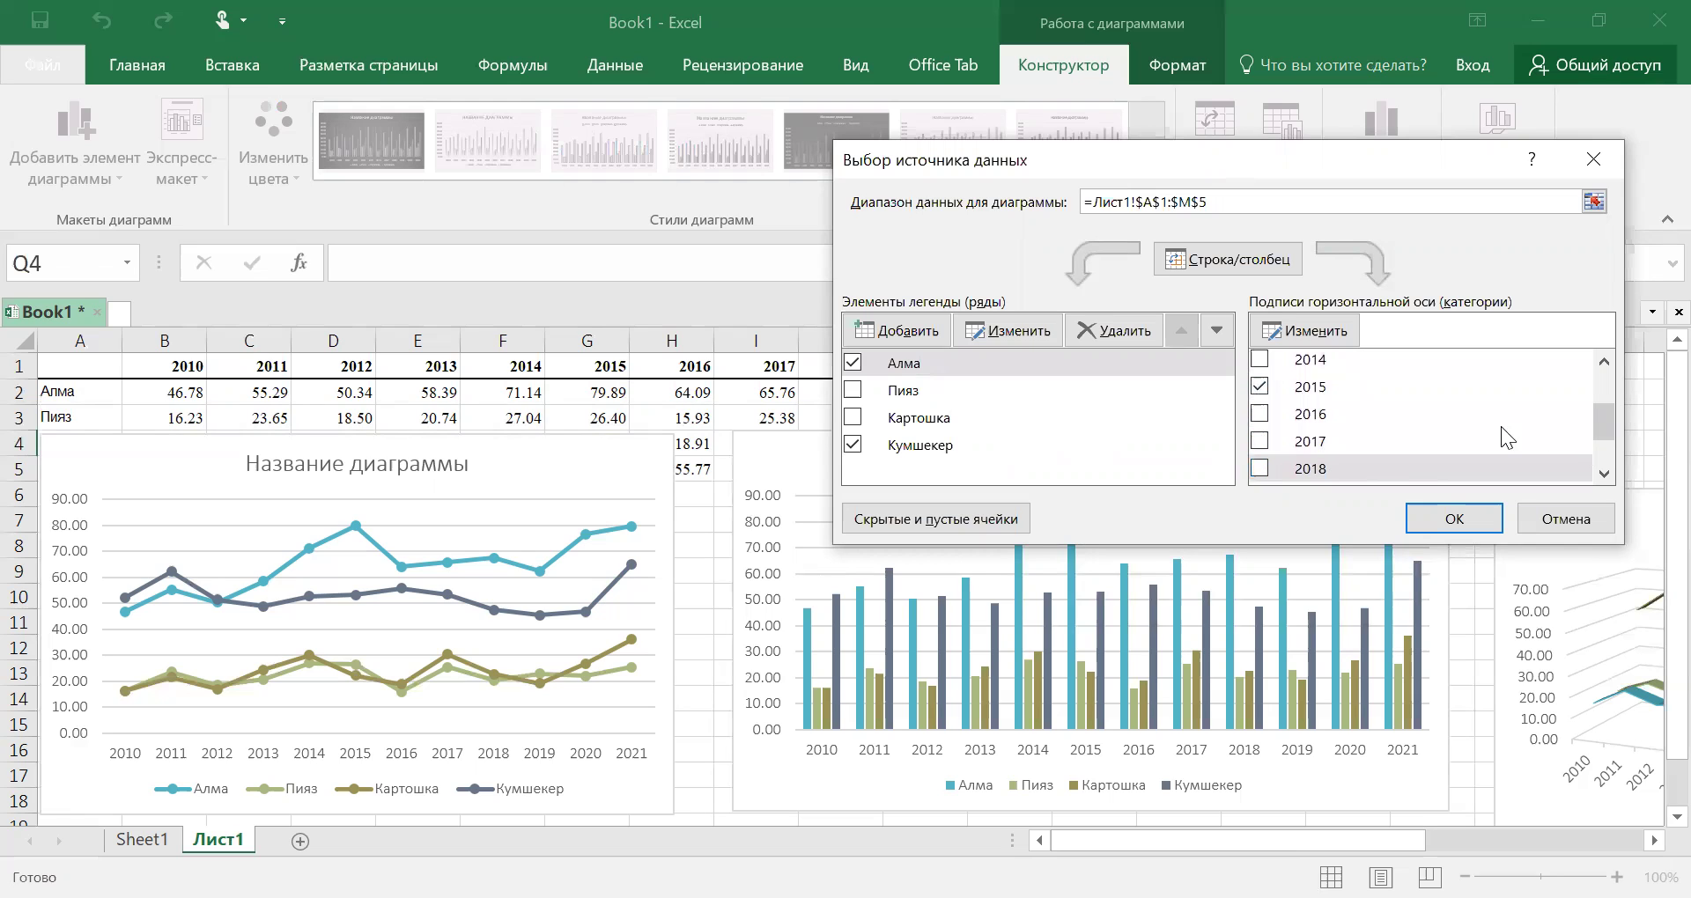
drag(1605, 421, 1605, 445)
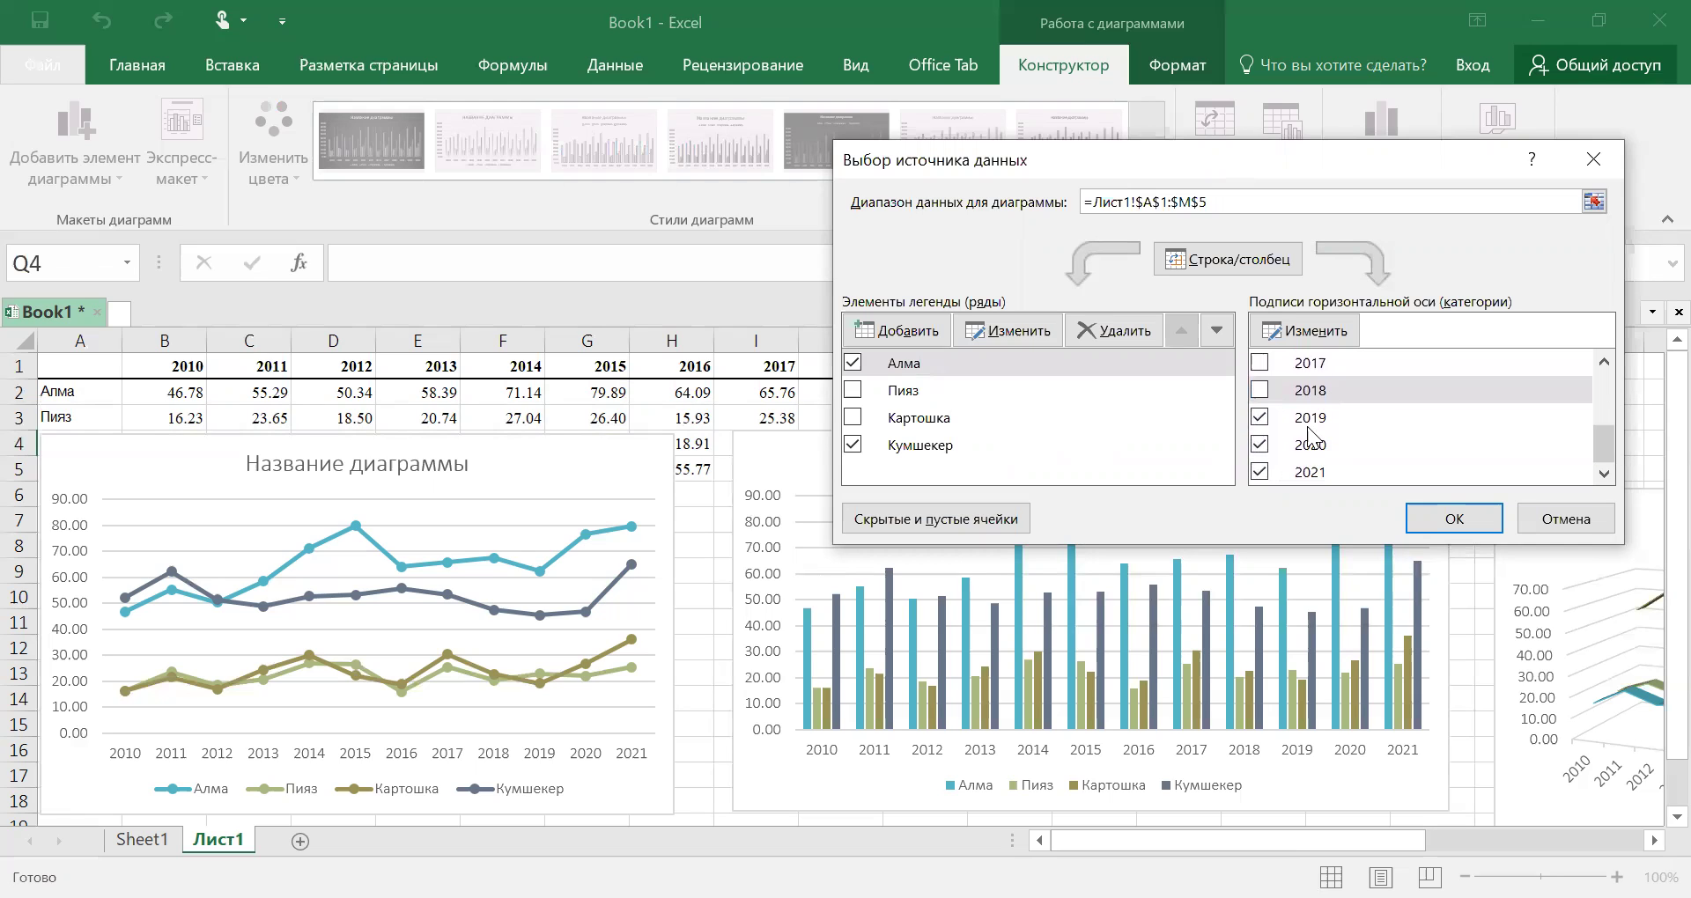
click(1259, 417)
click(1259, 472)
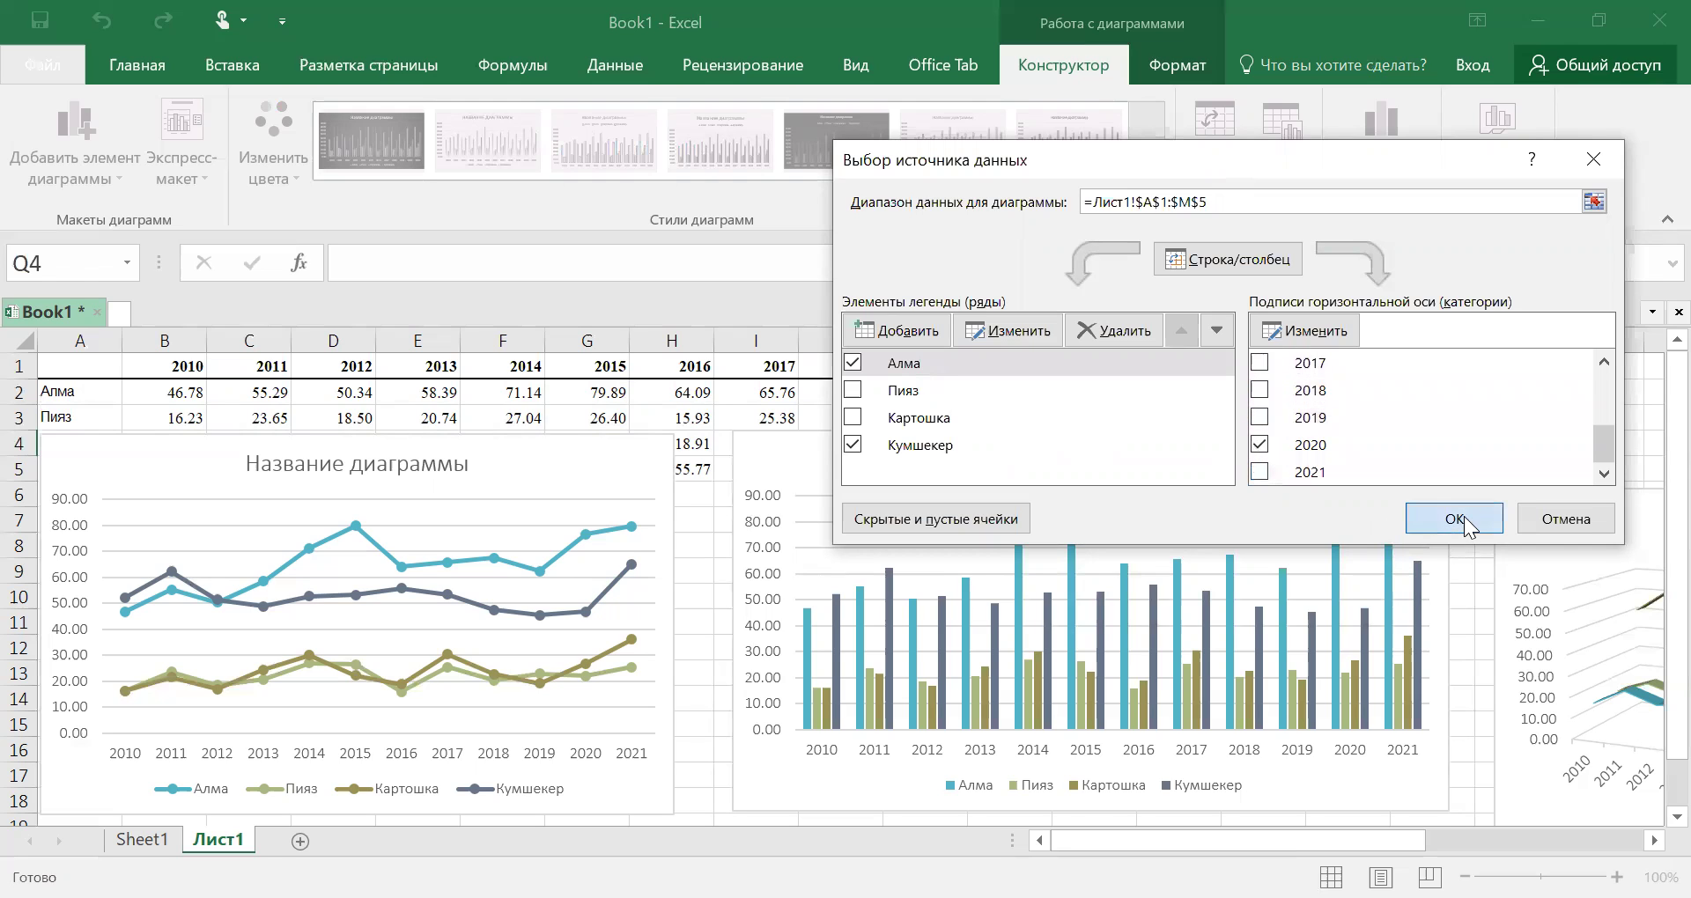
click(1455, 519)
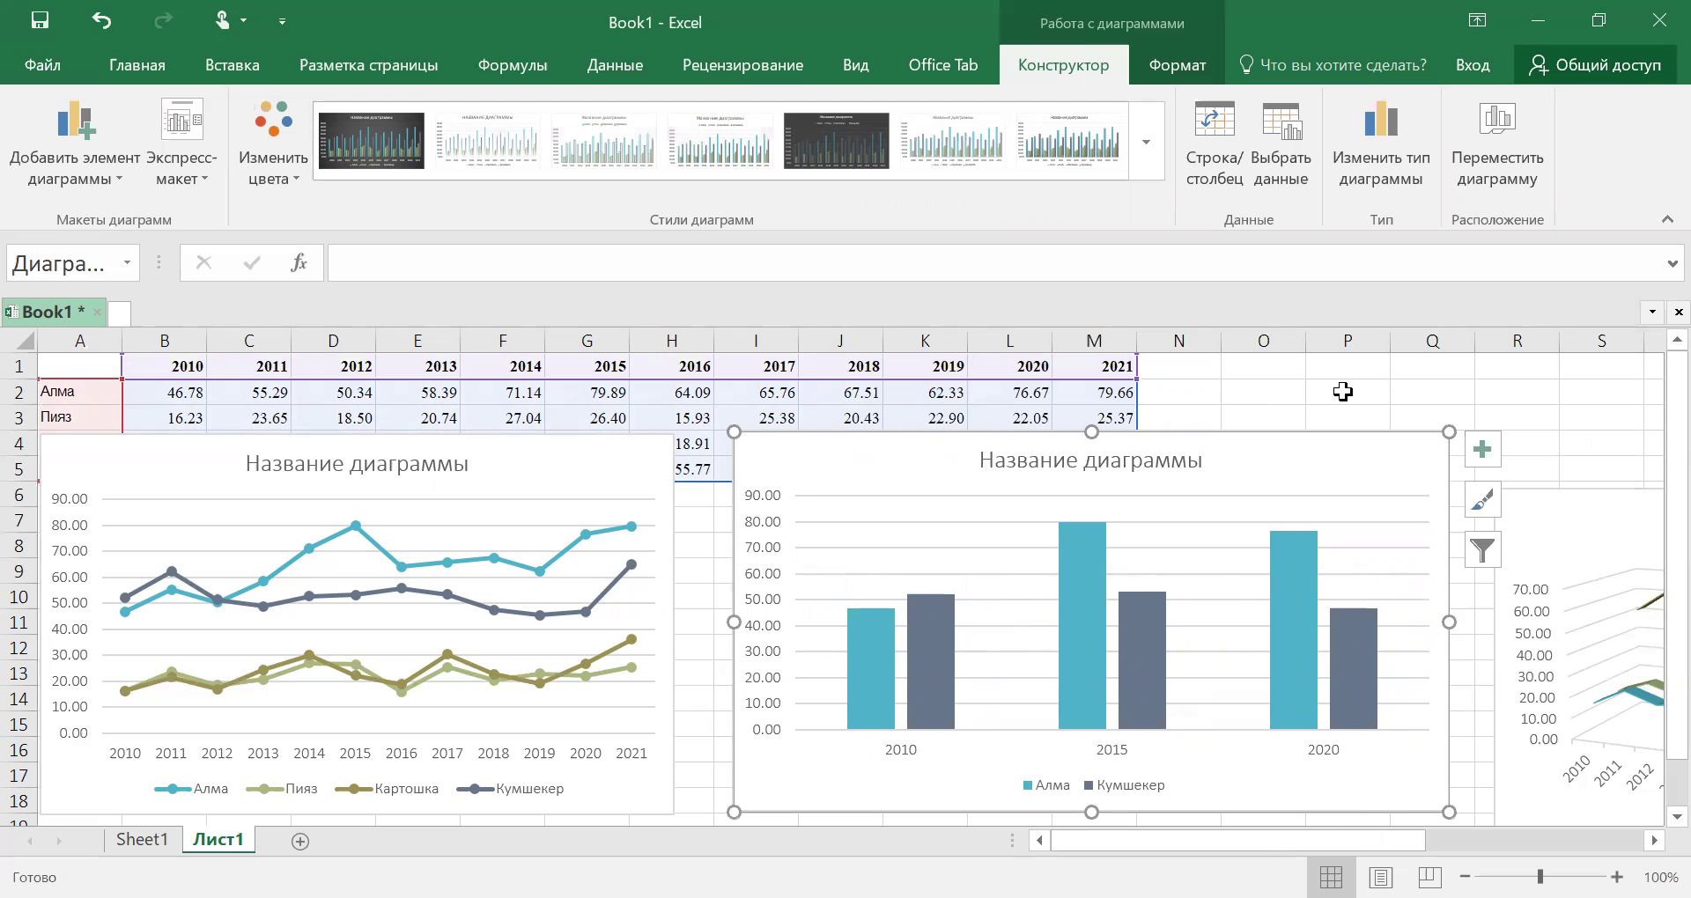
Step: Change the column chart's type to a 3-D clustered column chart (Объемная гистограмма с группировкой), keeping the years as categories
click(1293, 392)
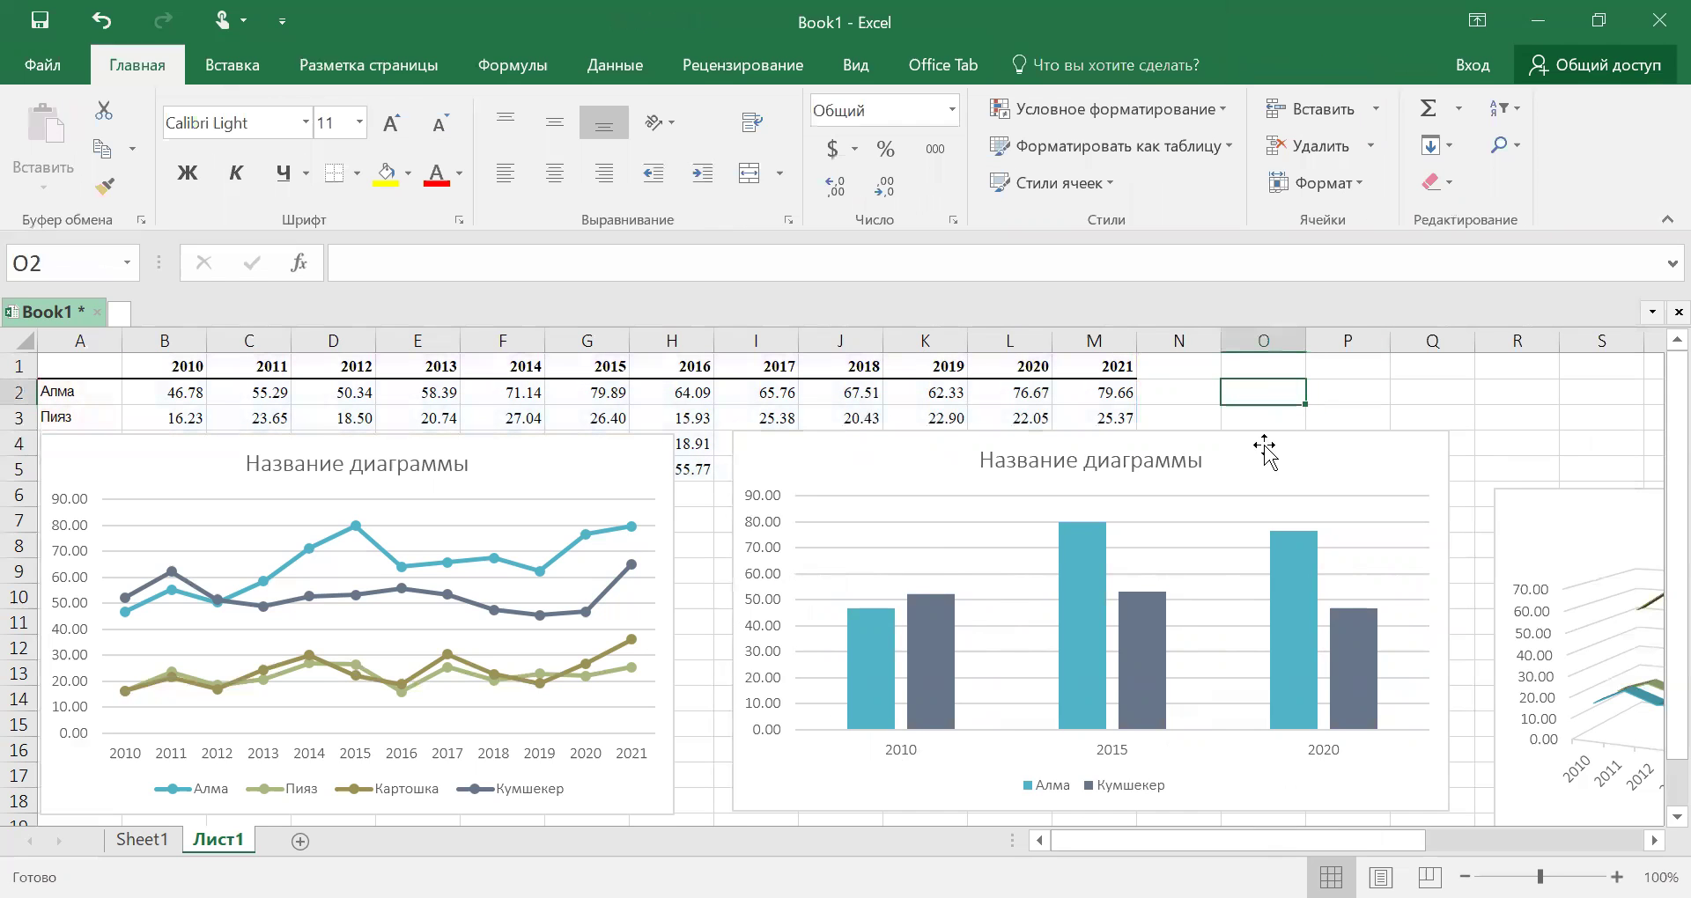
click(1245, 490)
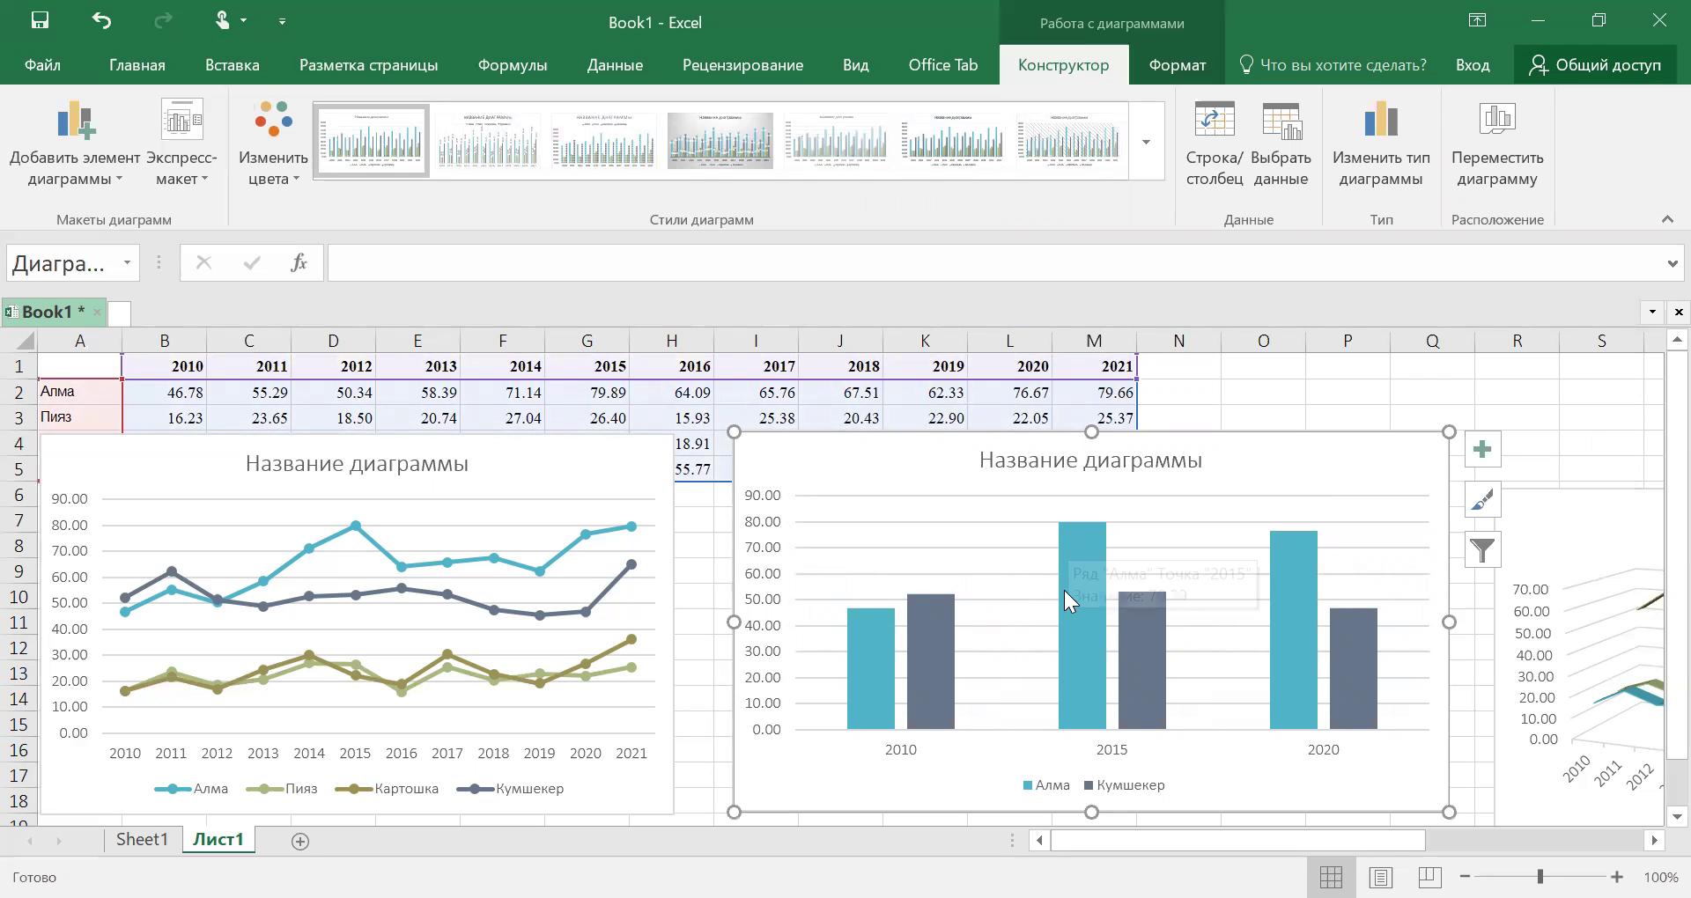
mouse_move(1159, 585)
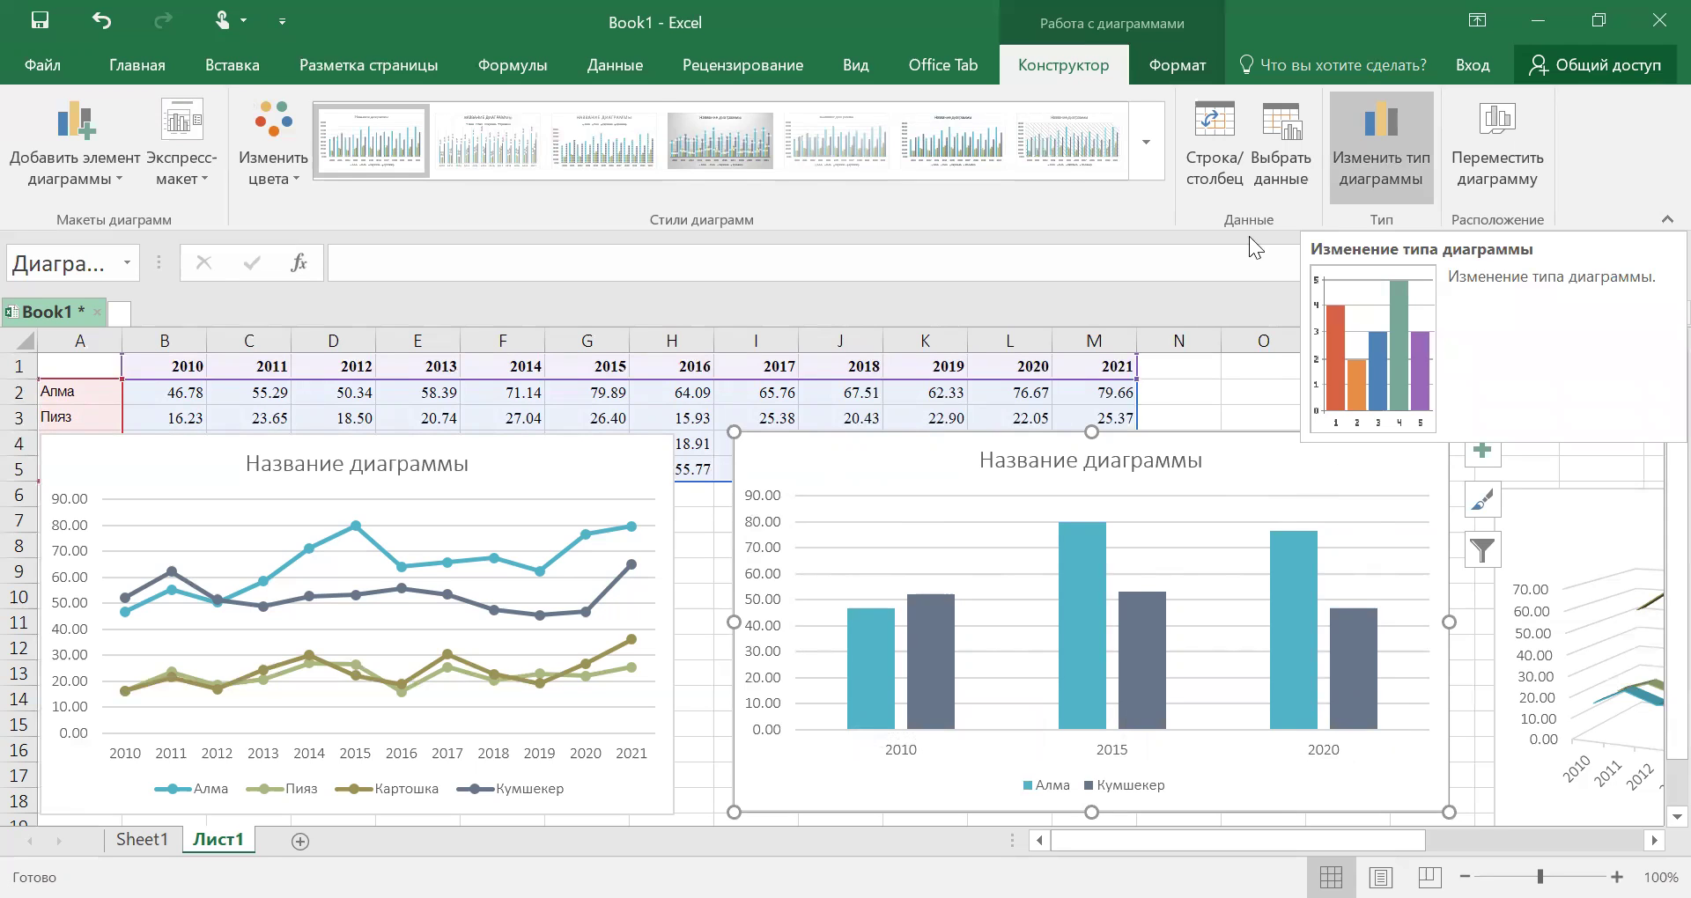
click(1382, 145)
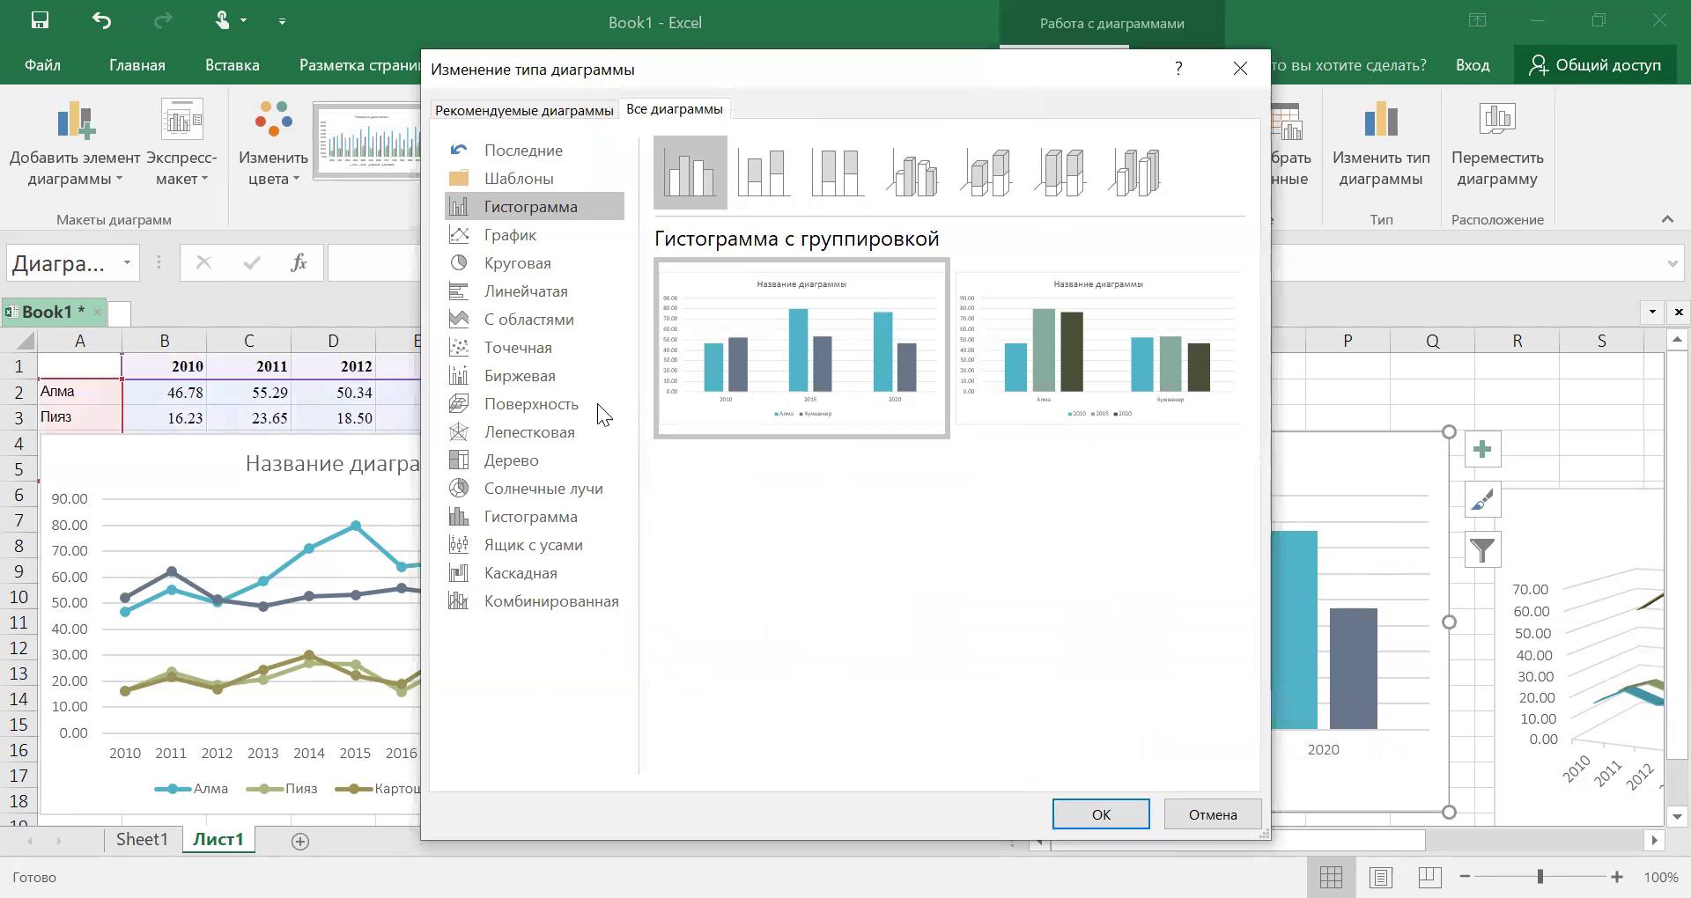
click(922, 189)
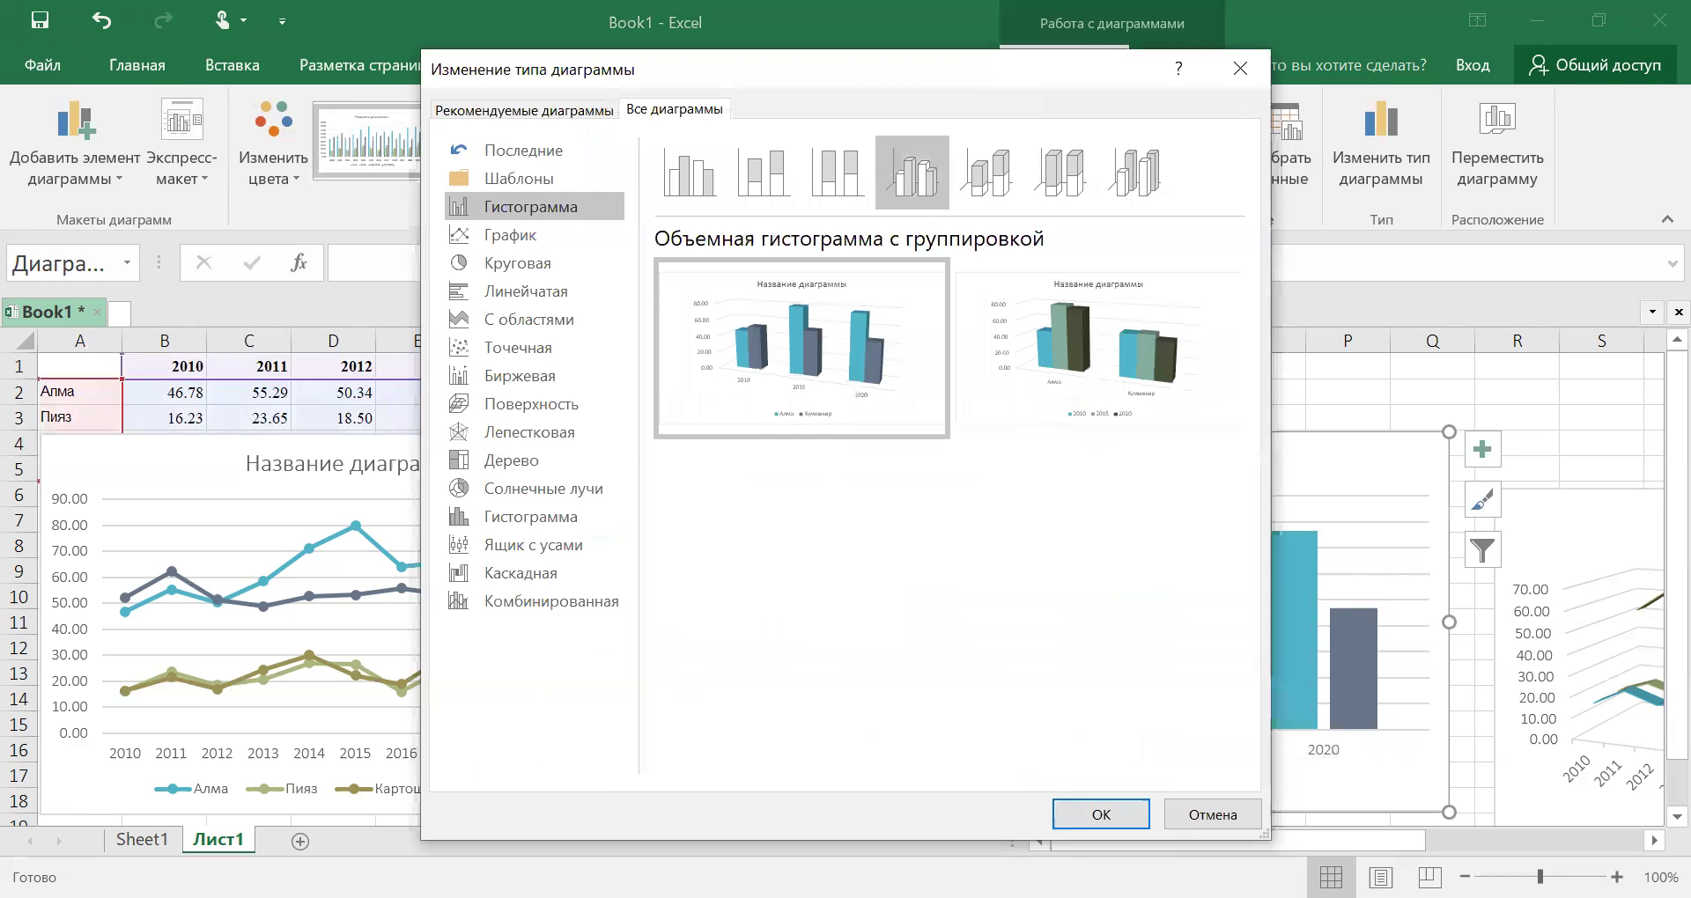
click(1101, 814)
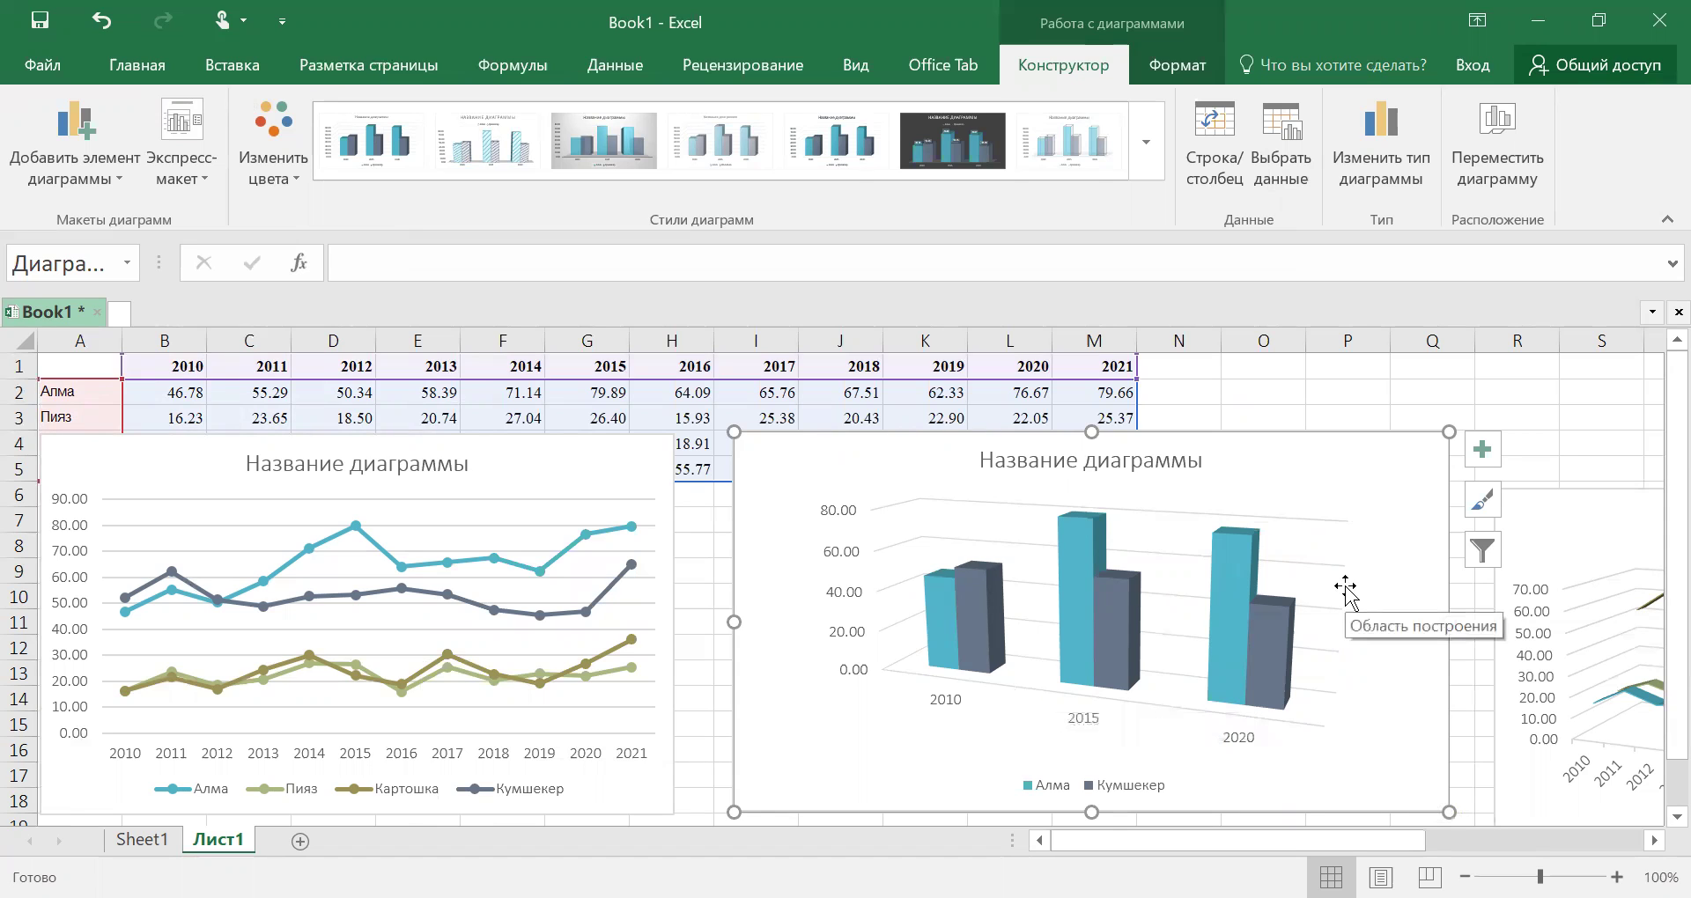
Step: Place the 3-D column chart directly beside the line chart and bring the 3-D line chart up next to it
drag(1295, 472, 1231, 474)
drag(1629, 485, 1459, 460)
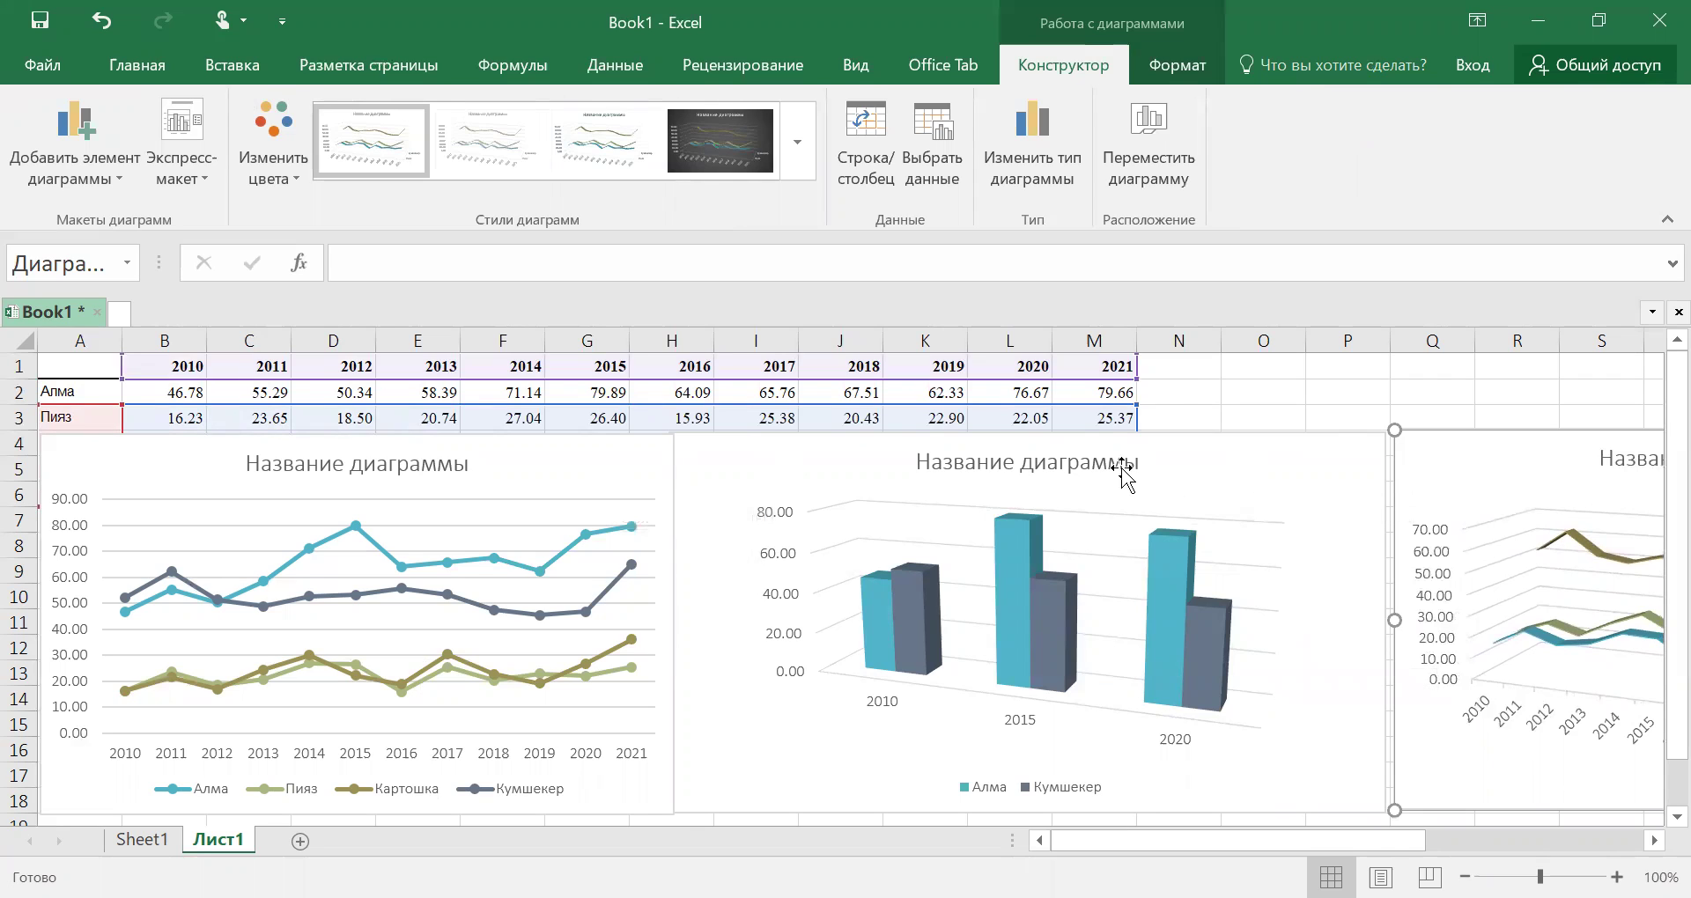
Step: Move the 3-D column chart to a separate sheet named Диаграмма2
click(1241, 472)
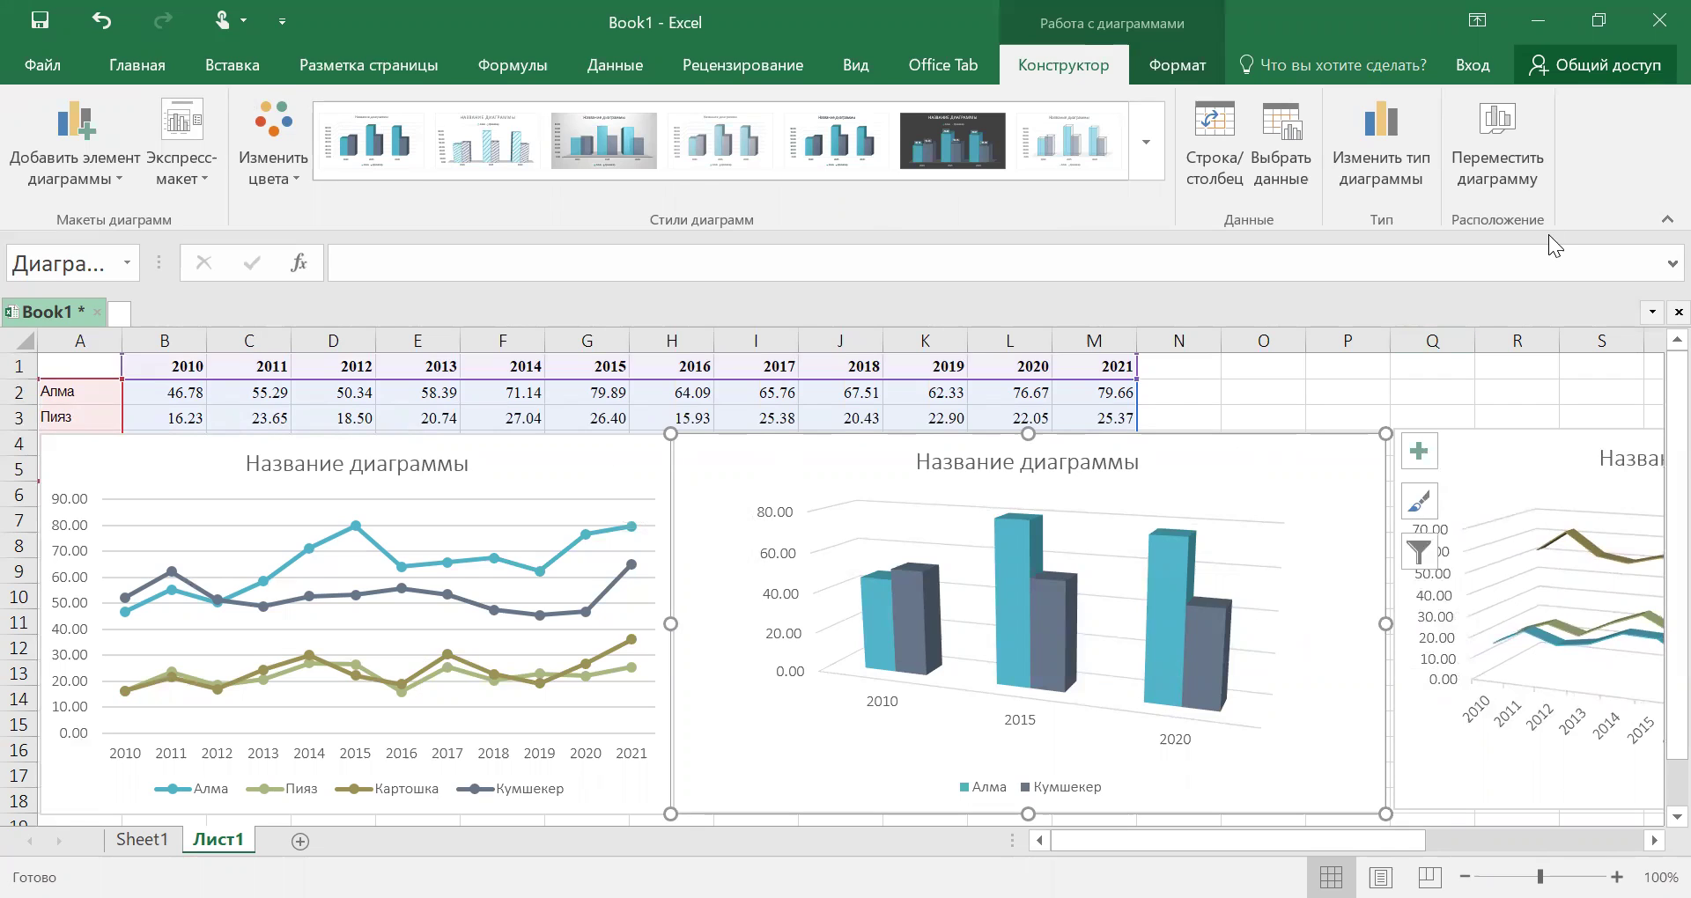
click(1498, 159)
click(1533, 410)
click(1485, 144)
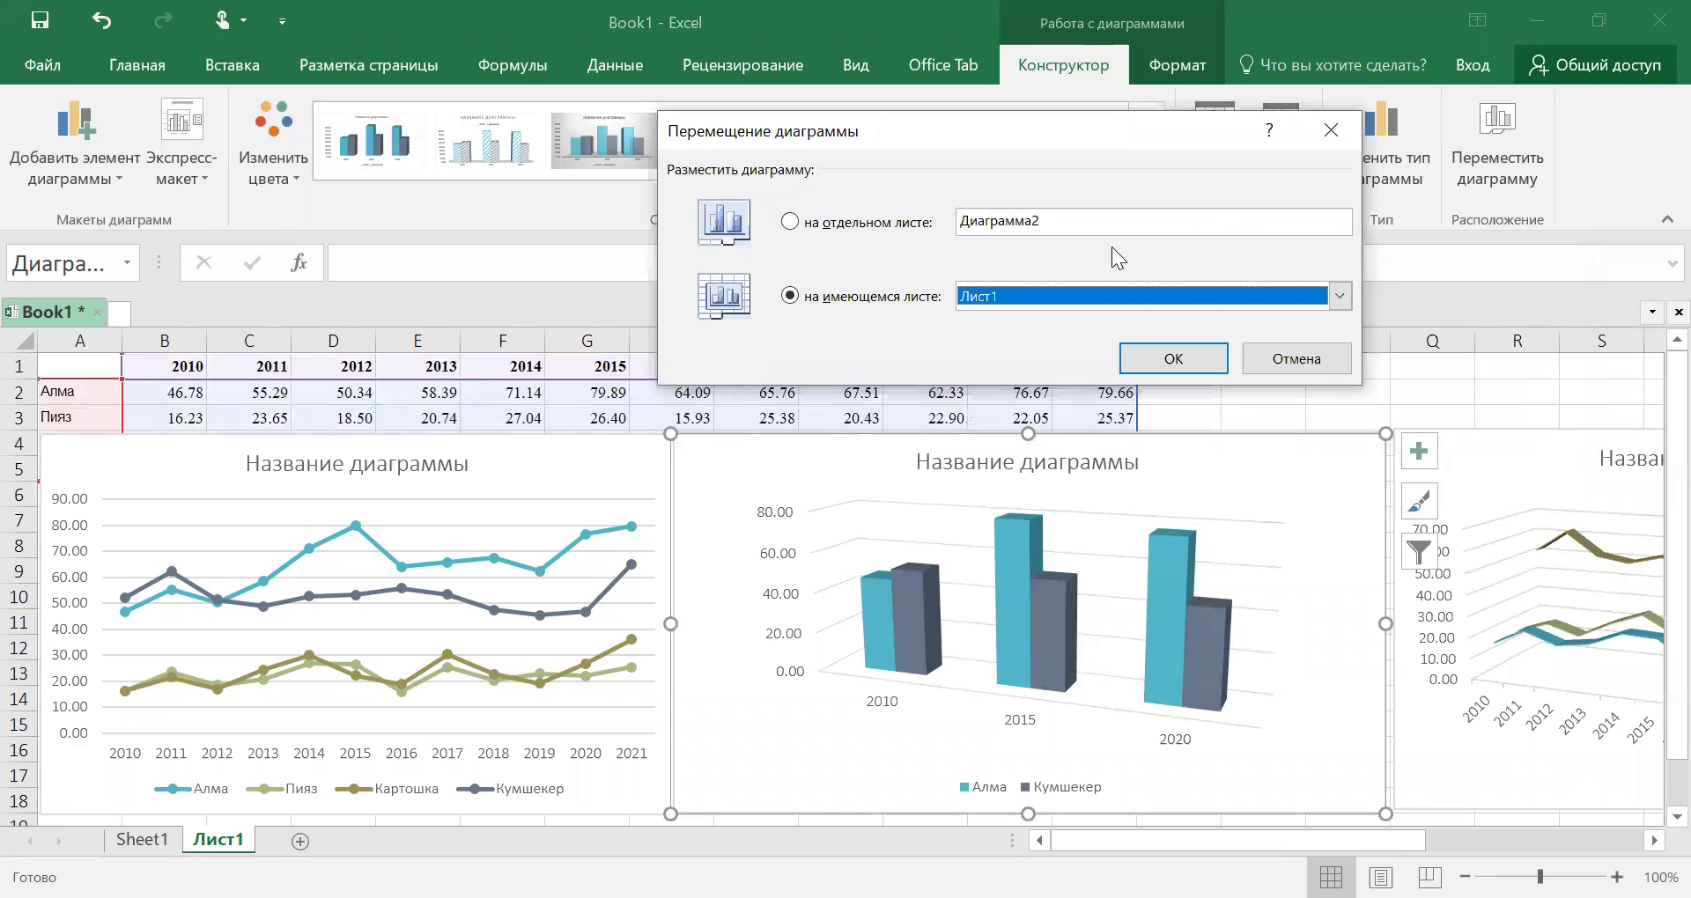
click(792, 222)
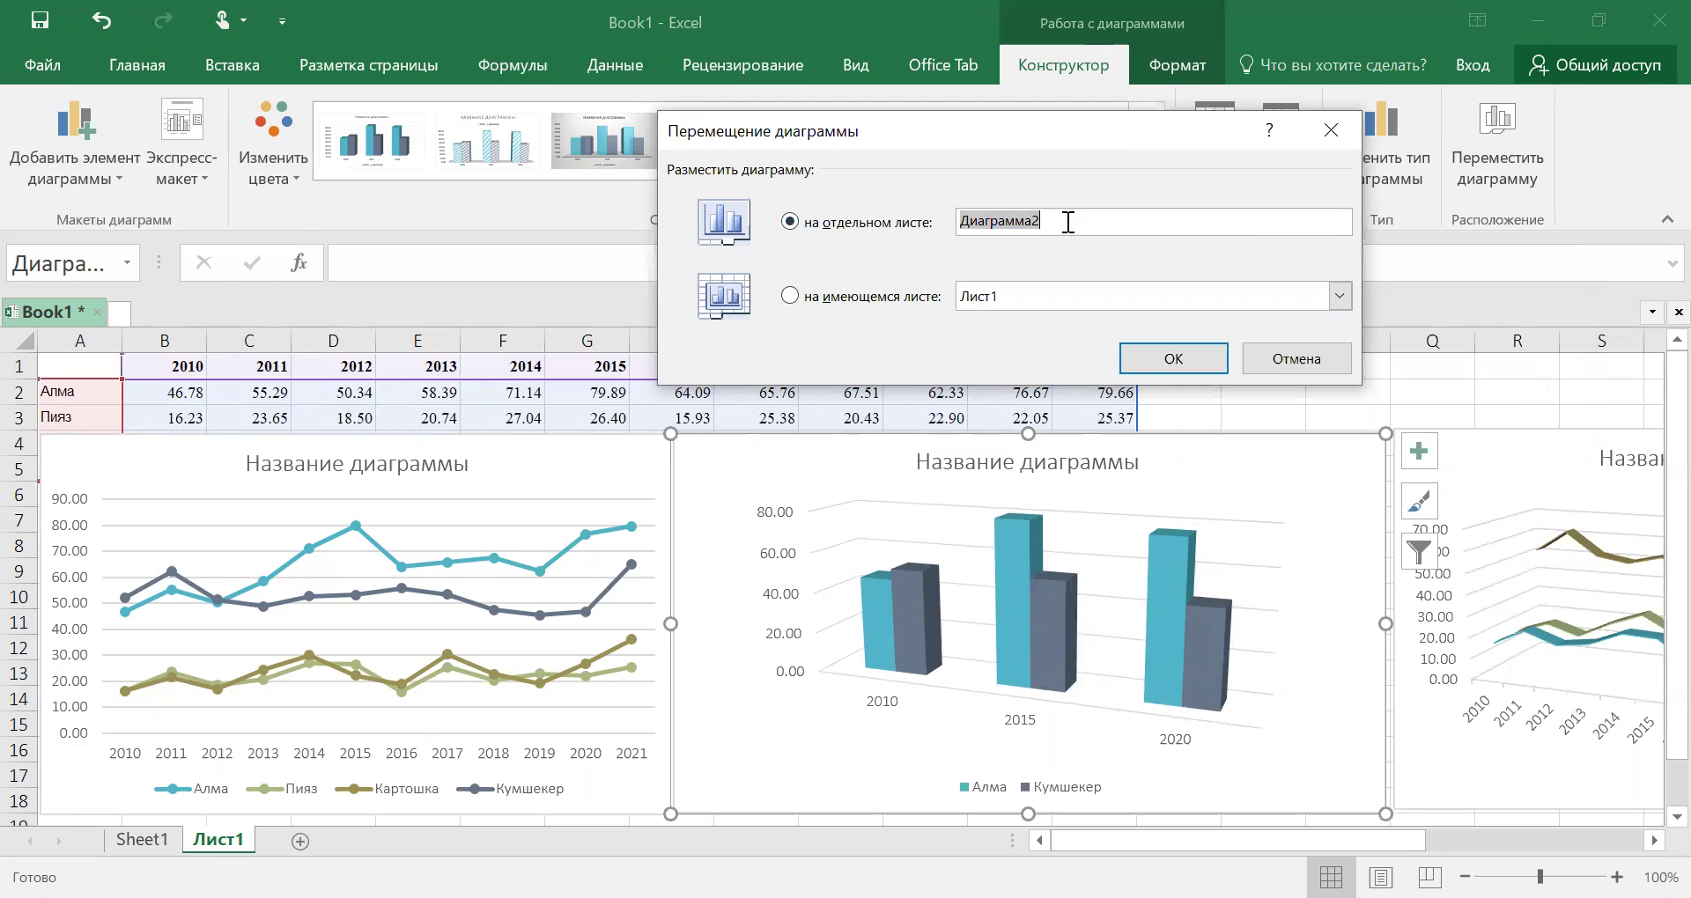
click(1178, 361)
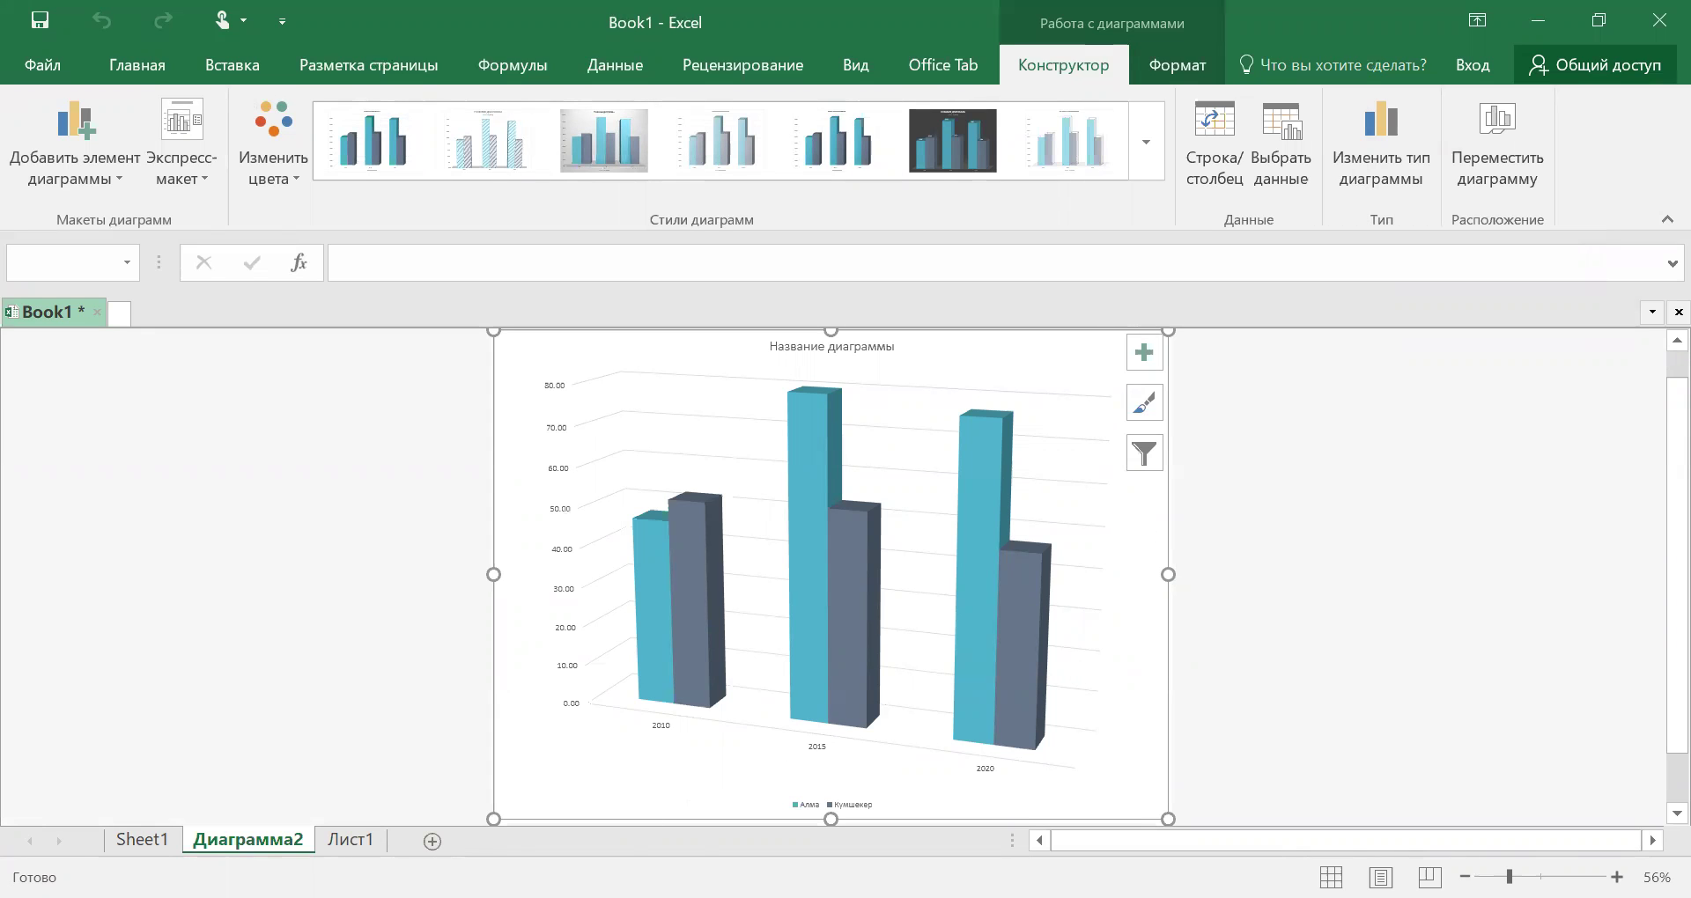
Step: Compare the chart sheet Диаграмма2 with the worksheets Sheet1 and Лист1, ending on the chart sheet
click(155, 838)
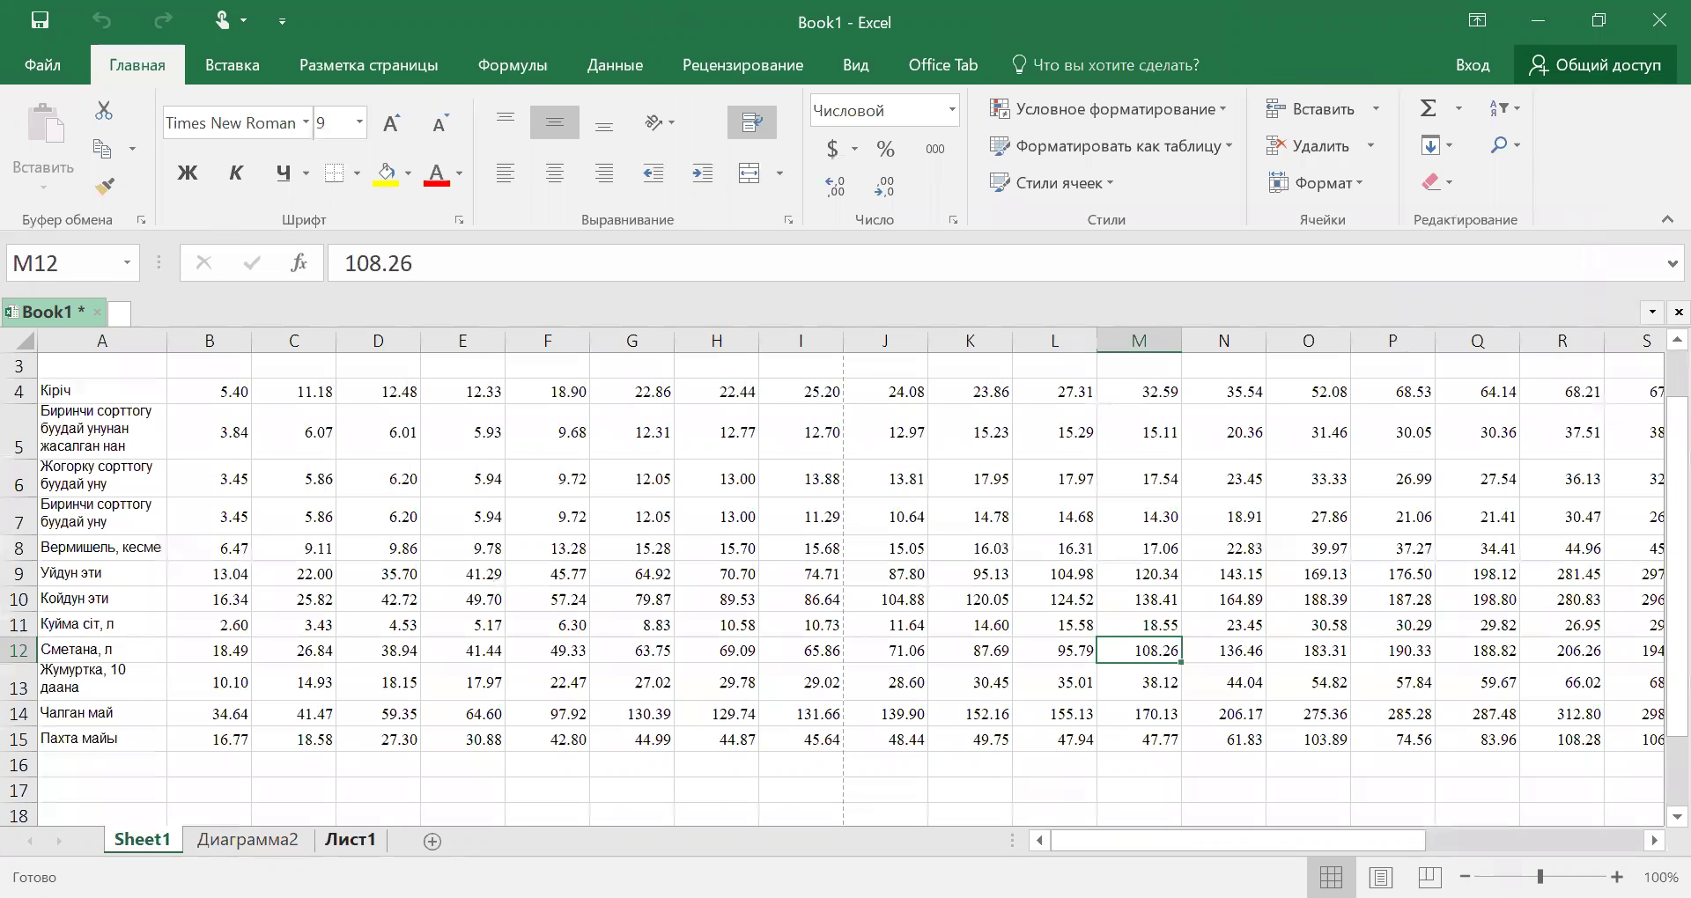
click(350, 840)
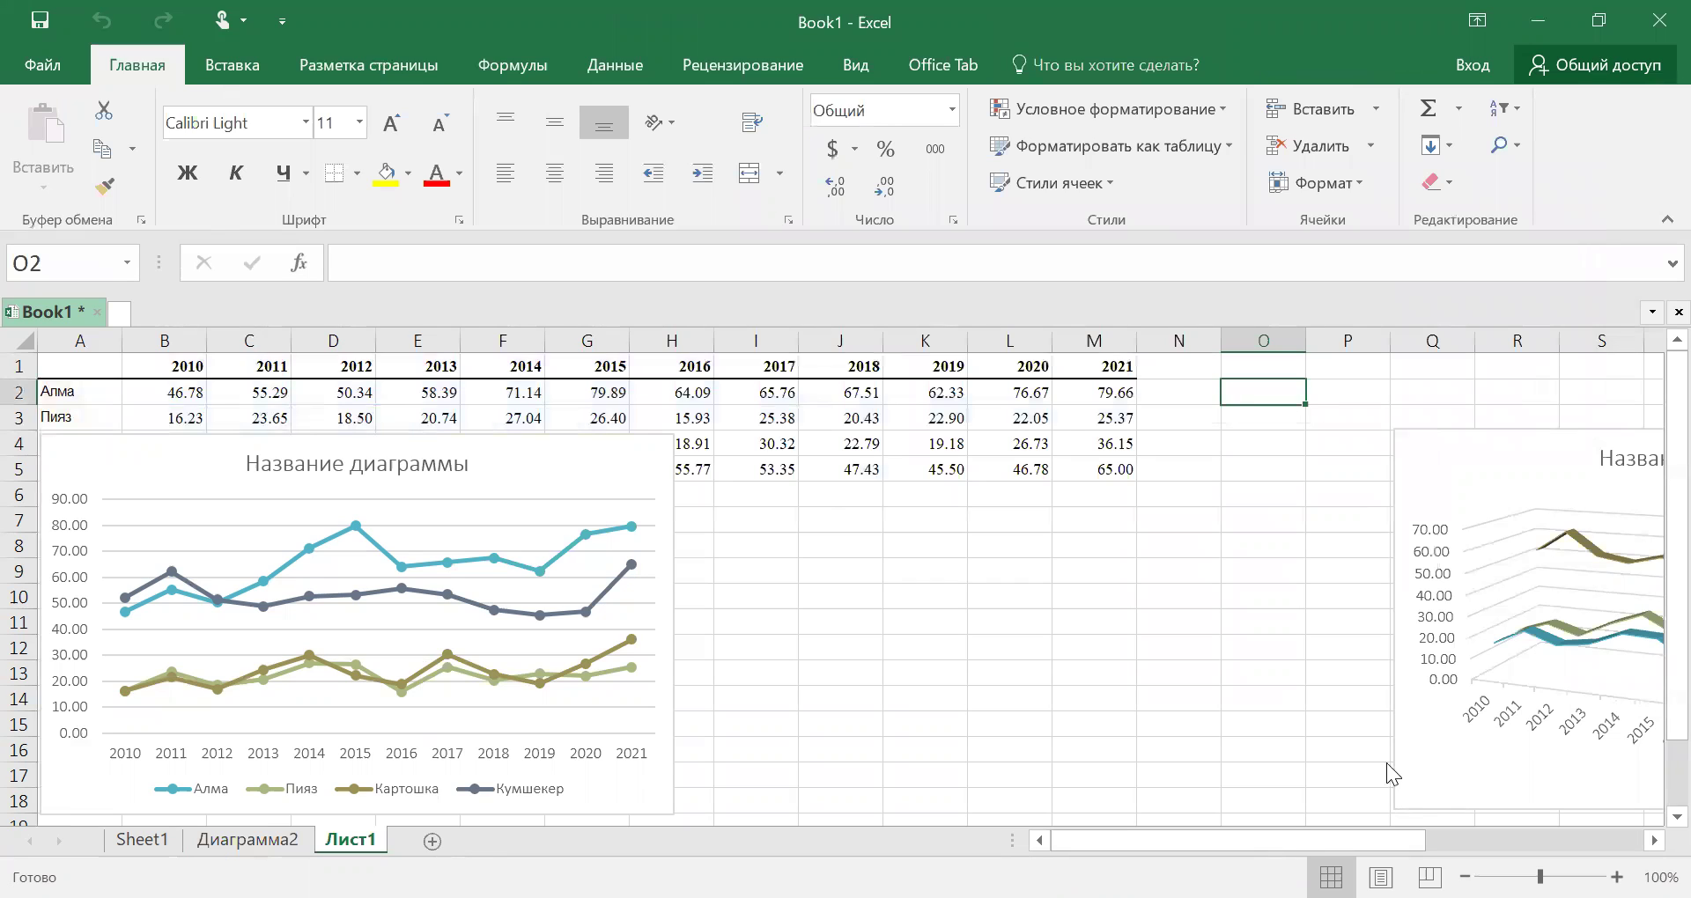
key(alt+Tab)
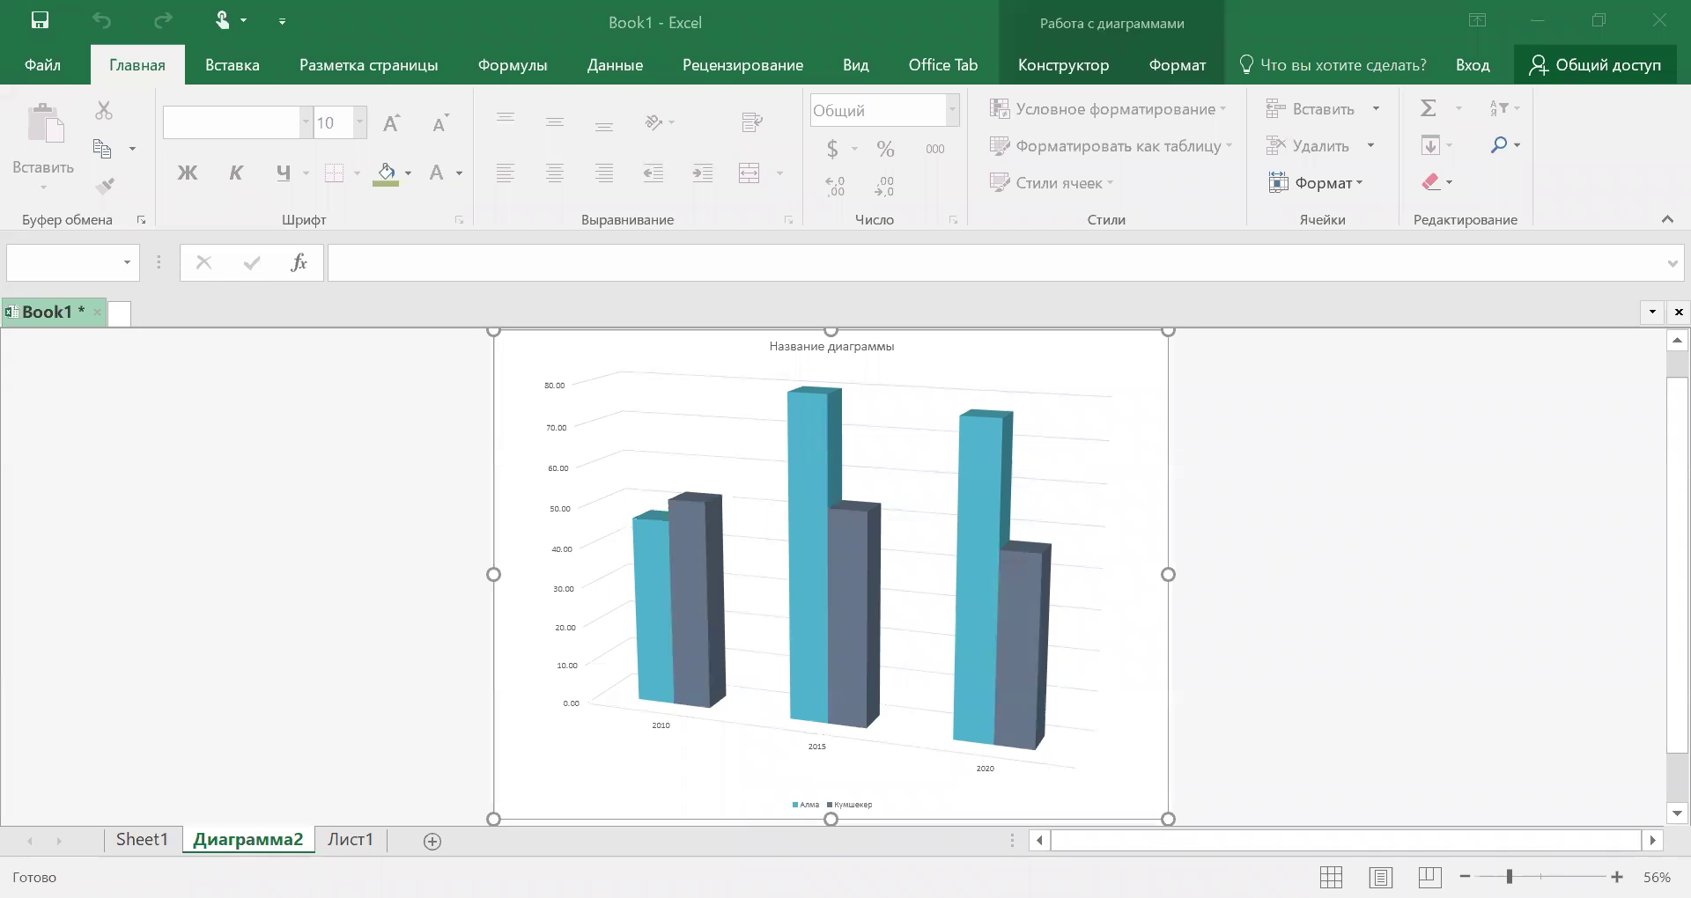
click(350, 841)
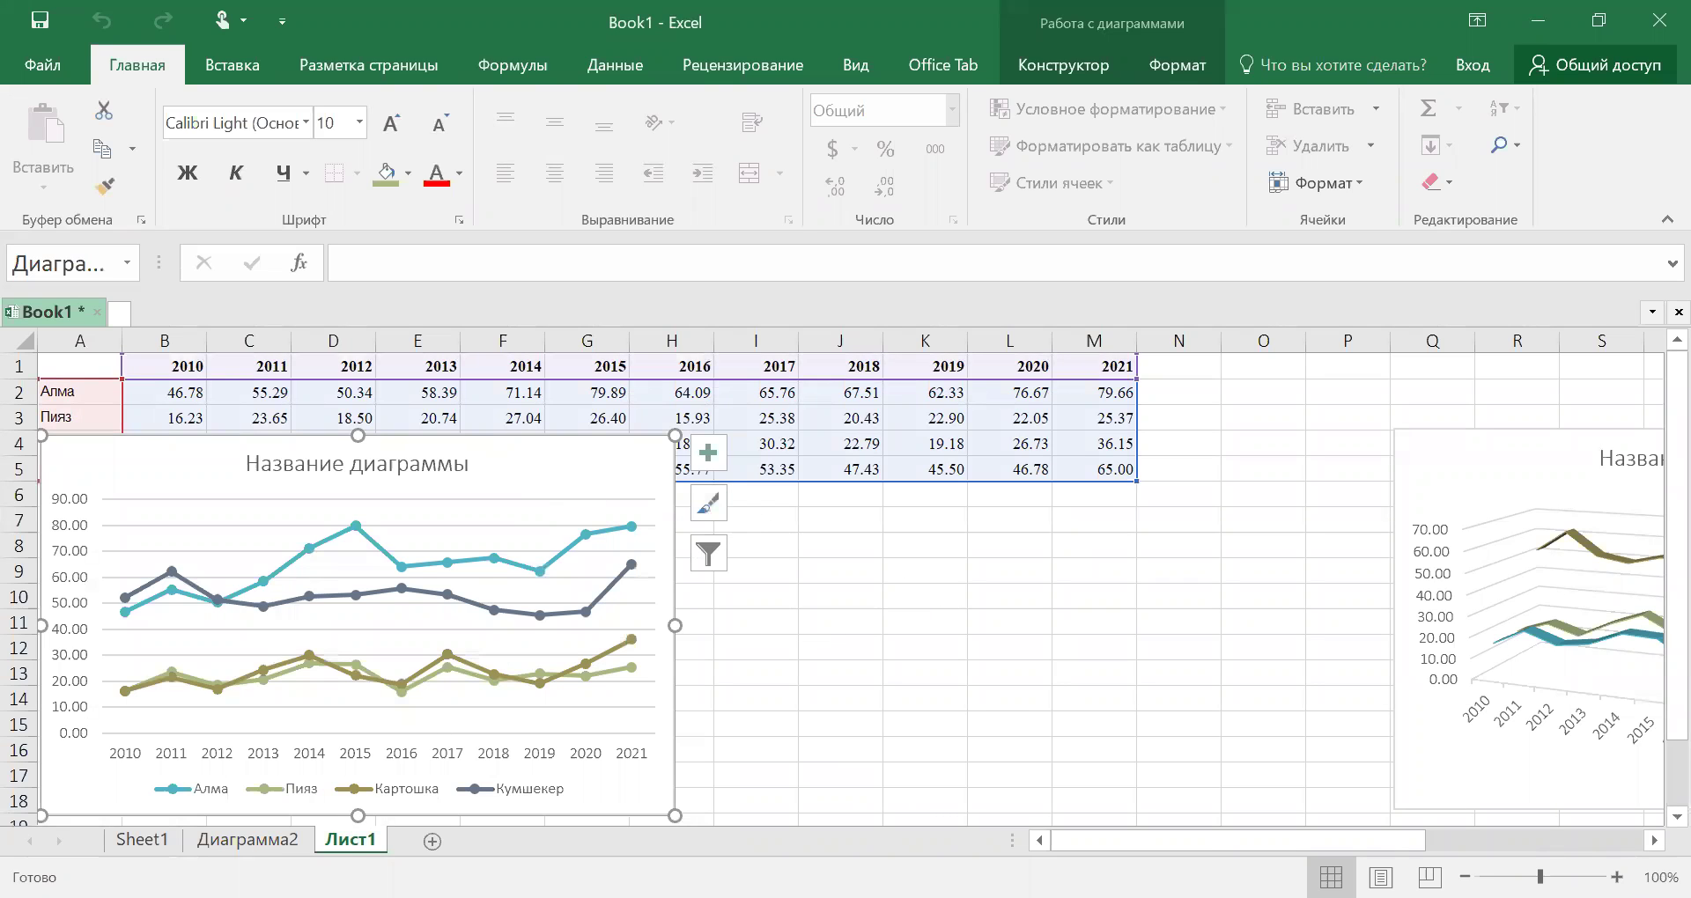
click(228, 845)
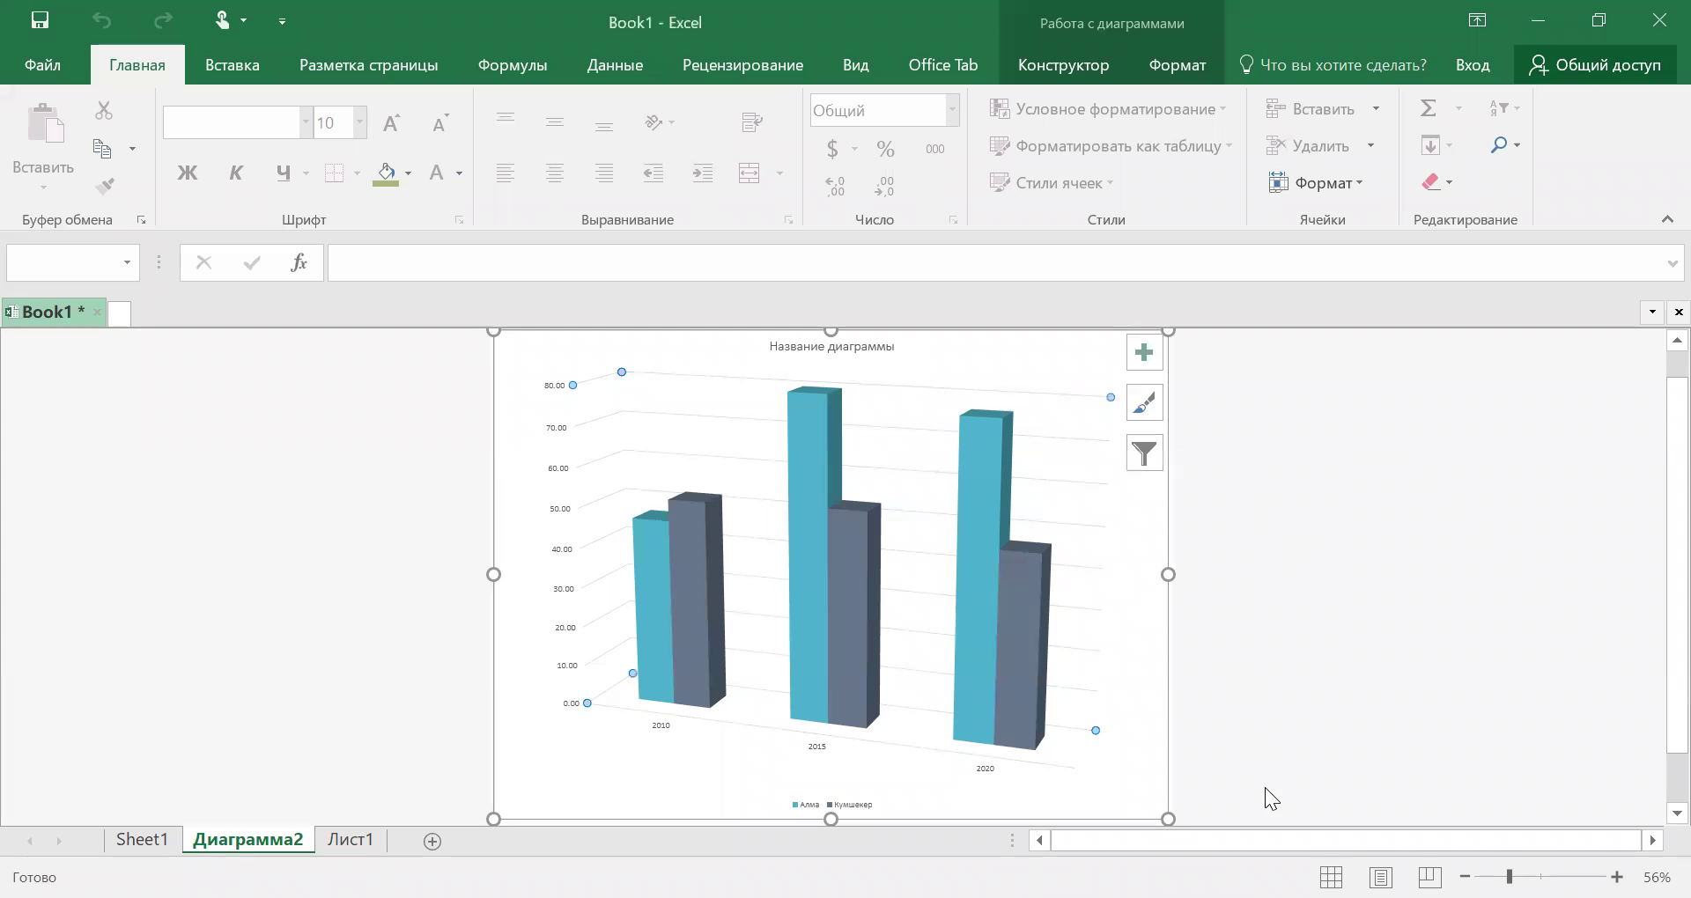
click(1378, 731)
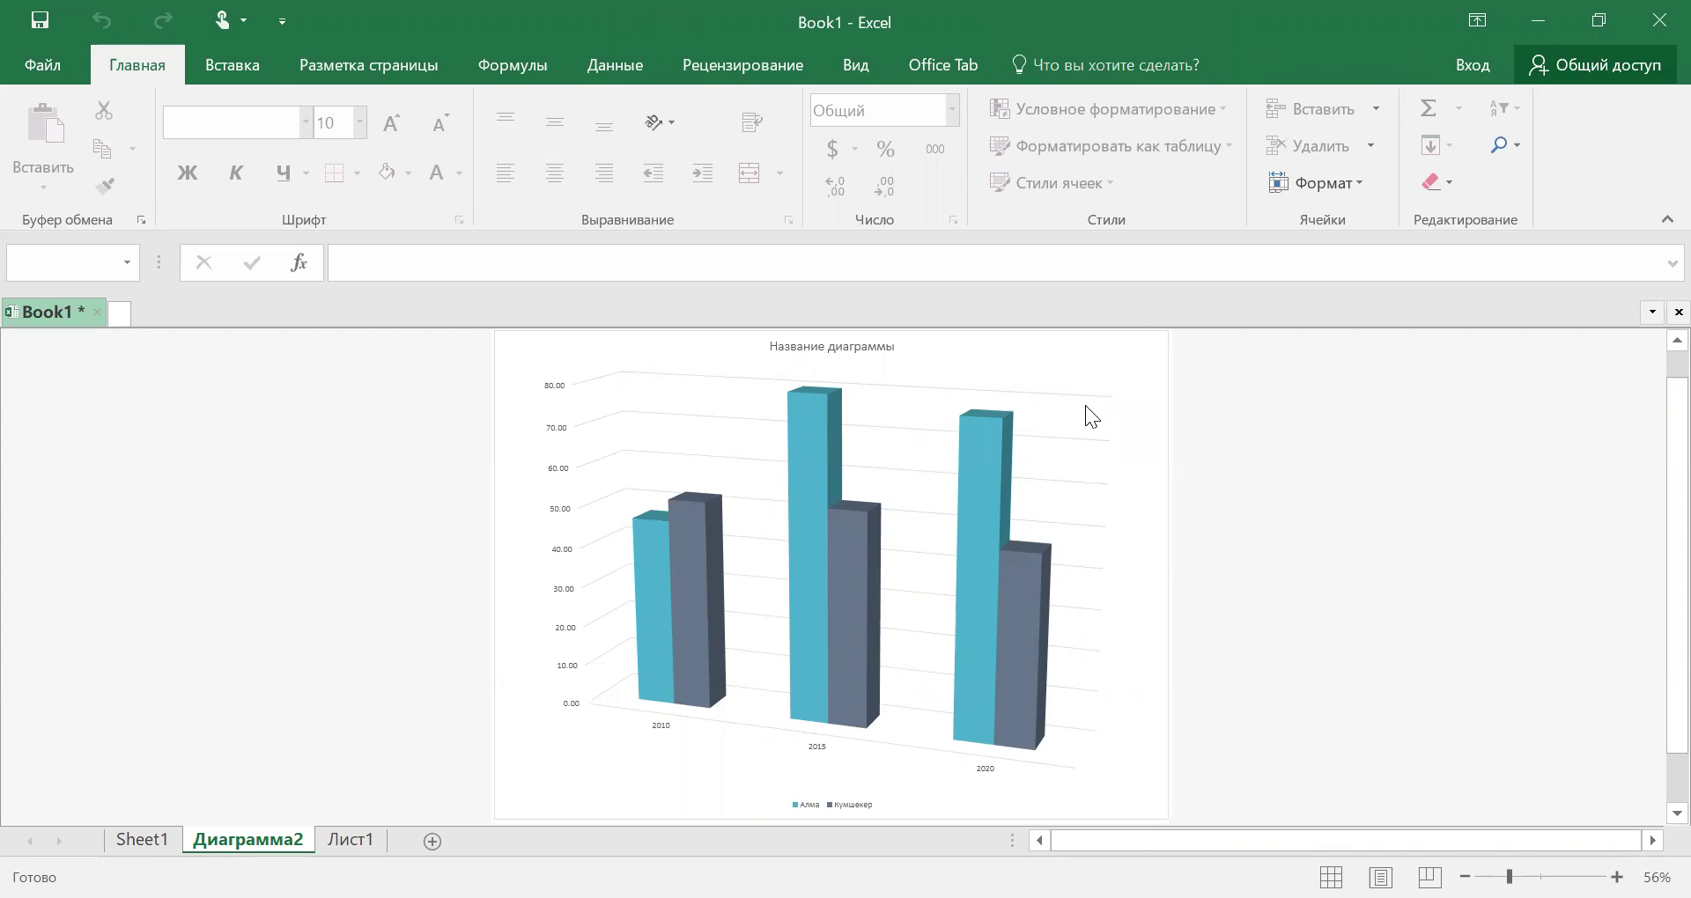
click(1074, 369)
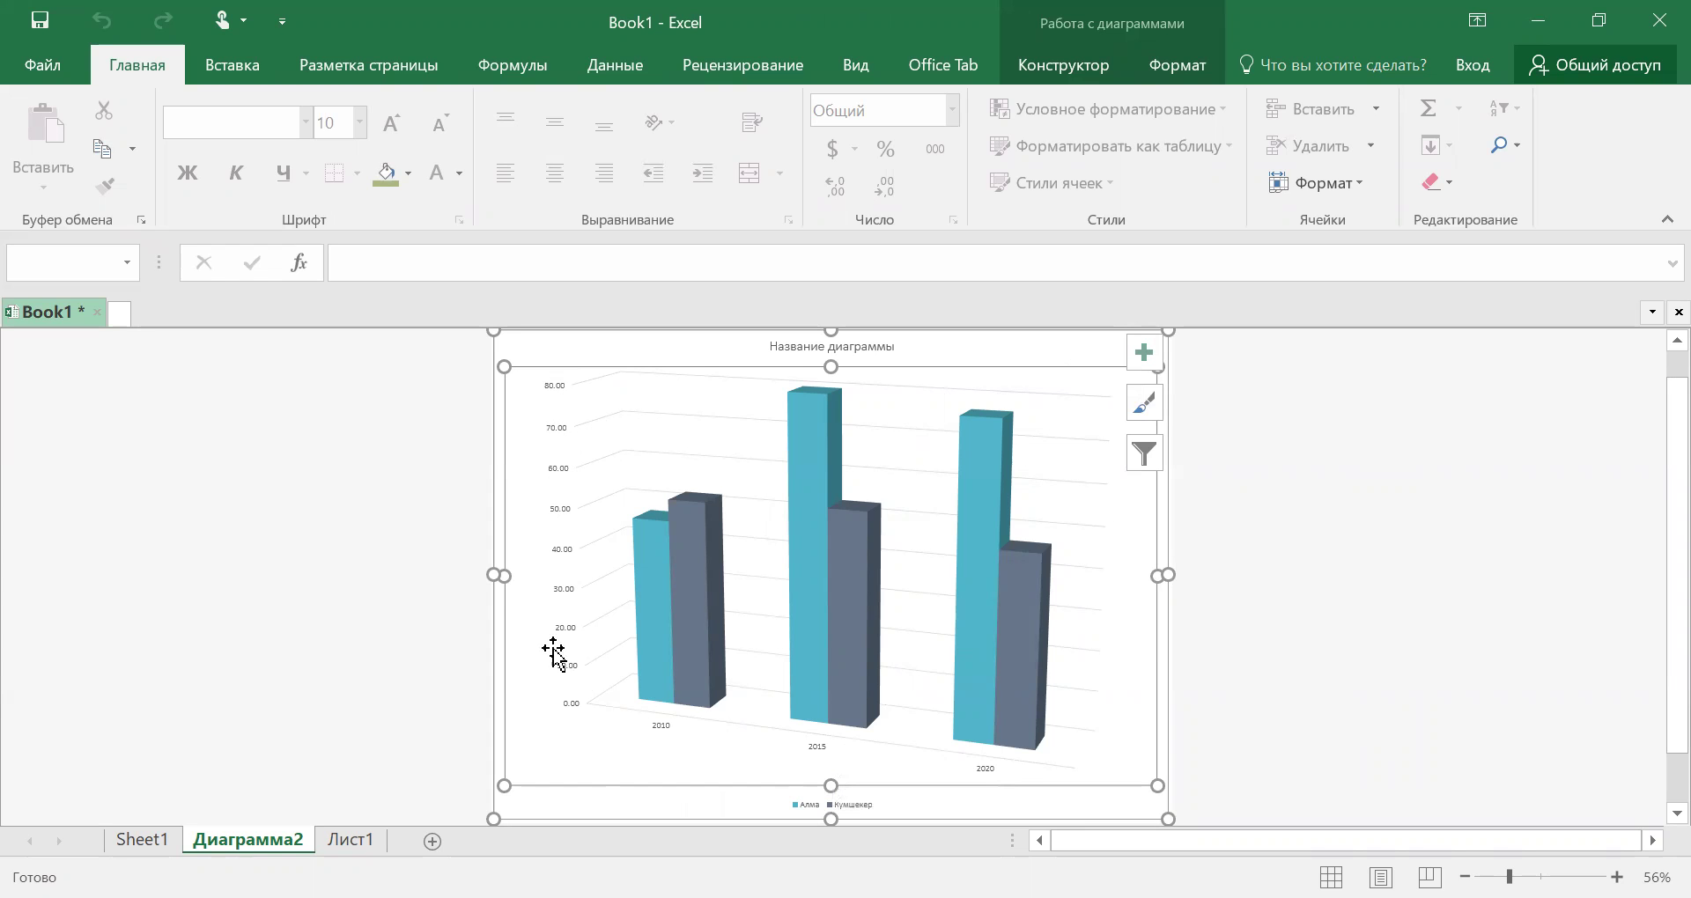
click(330, 844)
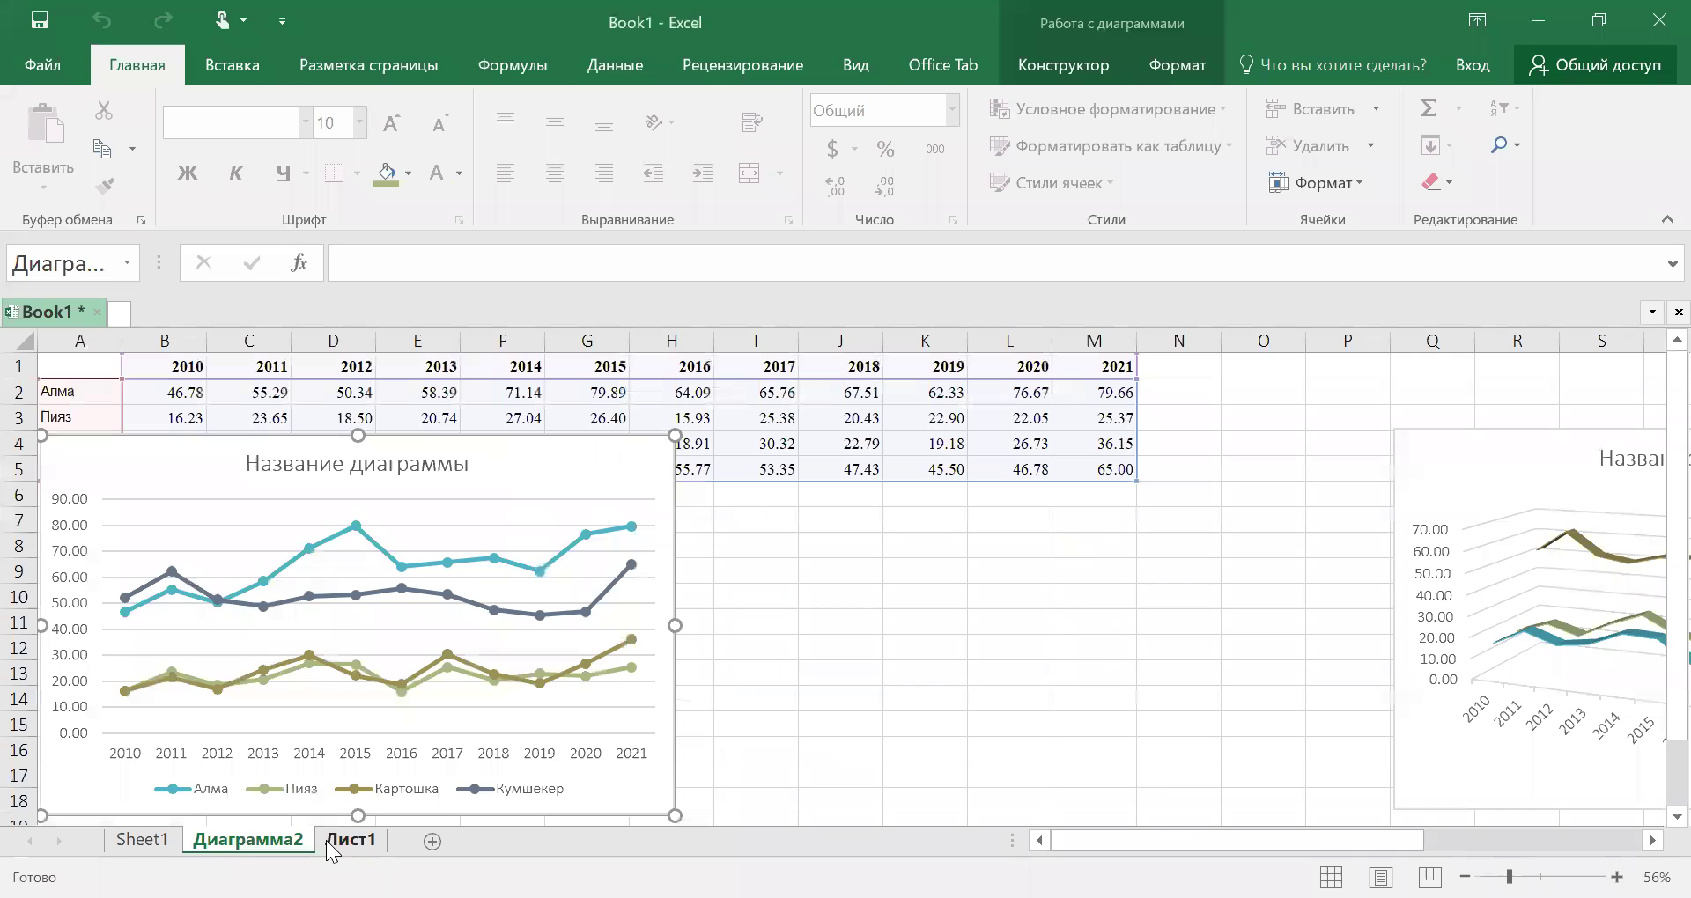
click(297, 843)
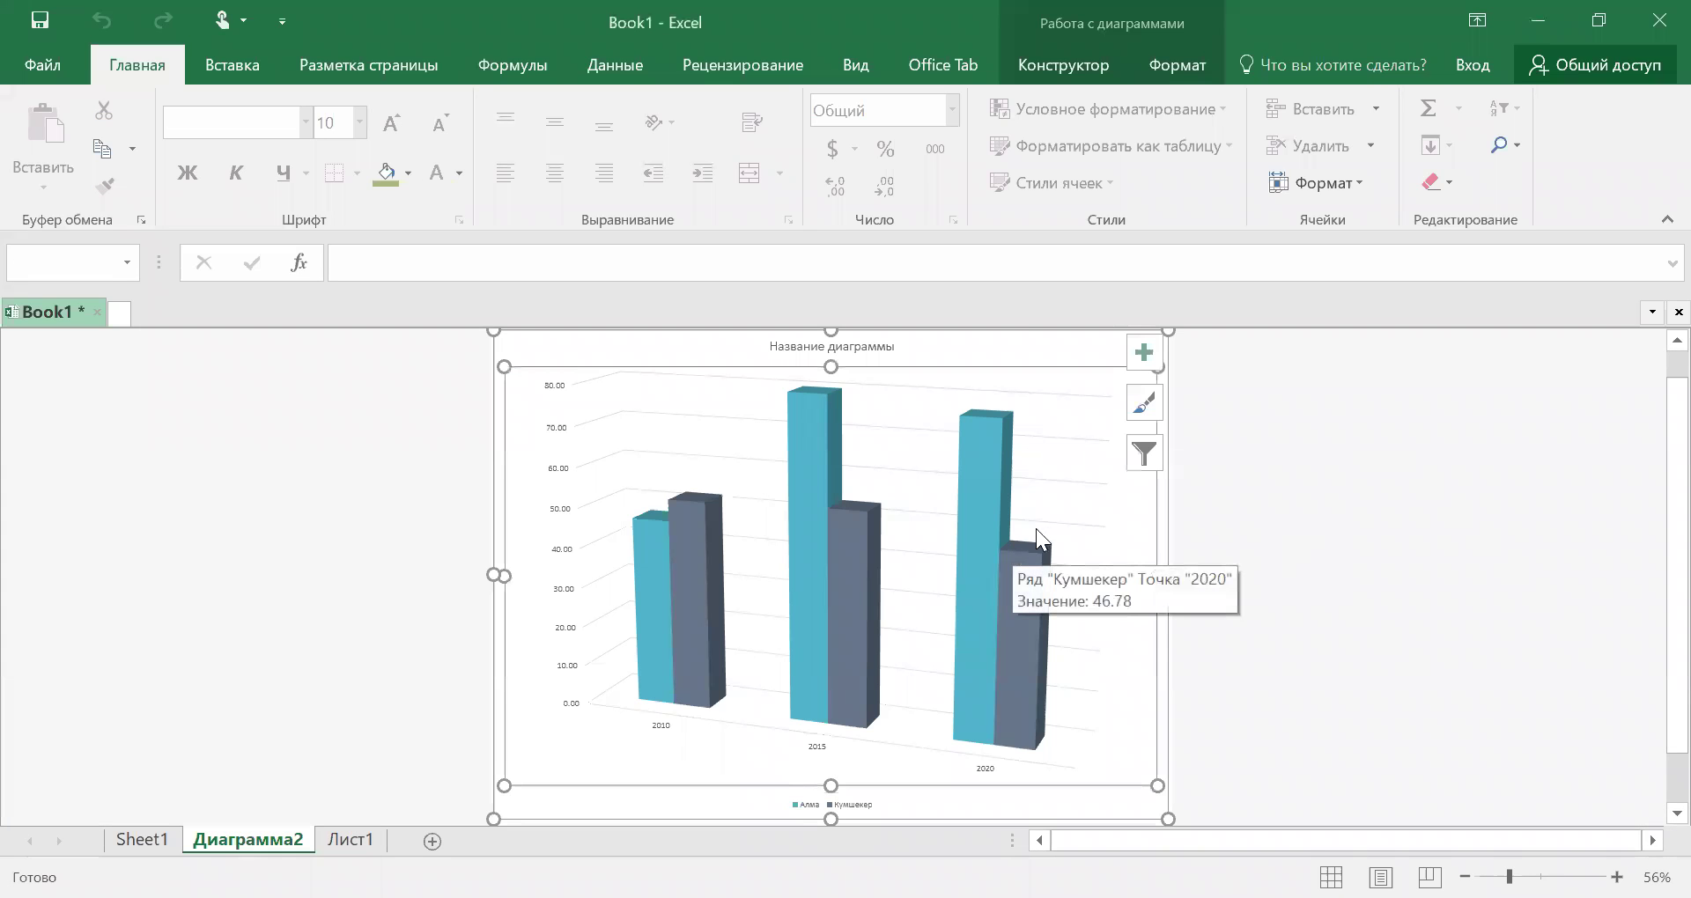
Step: Toggle the axes of the chart on Диаграмма2 off and back on, and add axis titles
click(1143, 352)
click(1245, 386)
click(1246, 386)
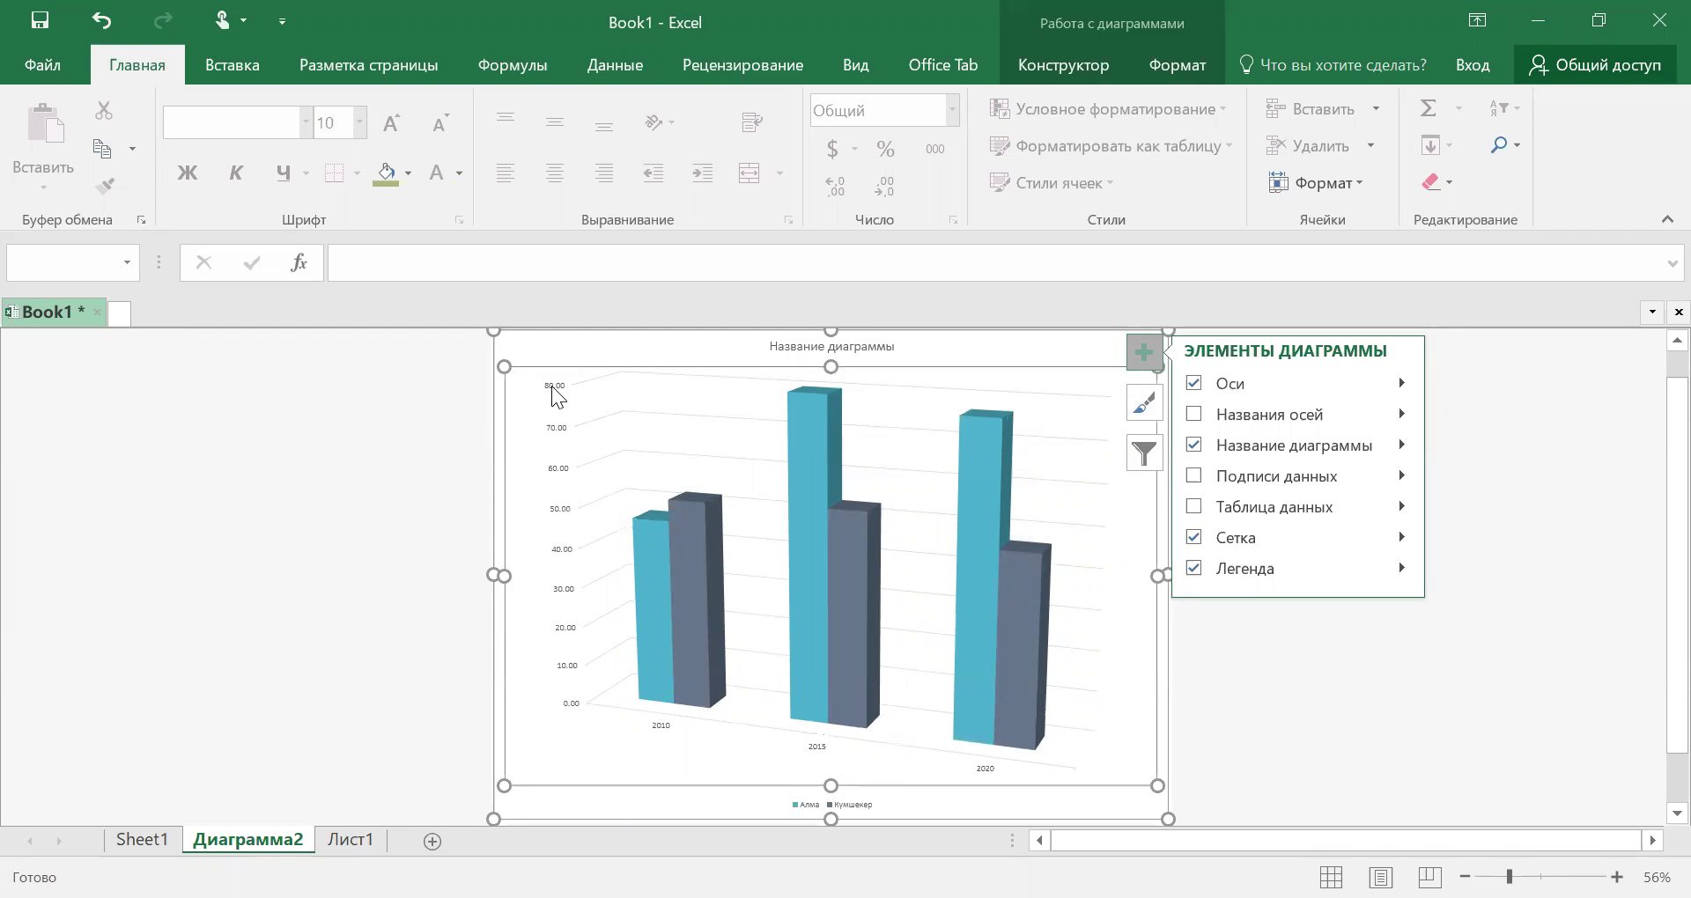
click(1196, 384)
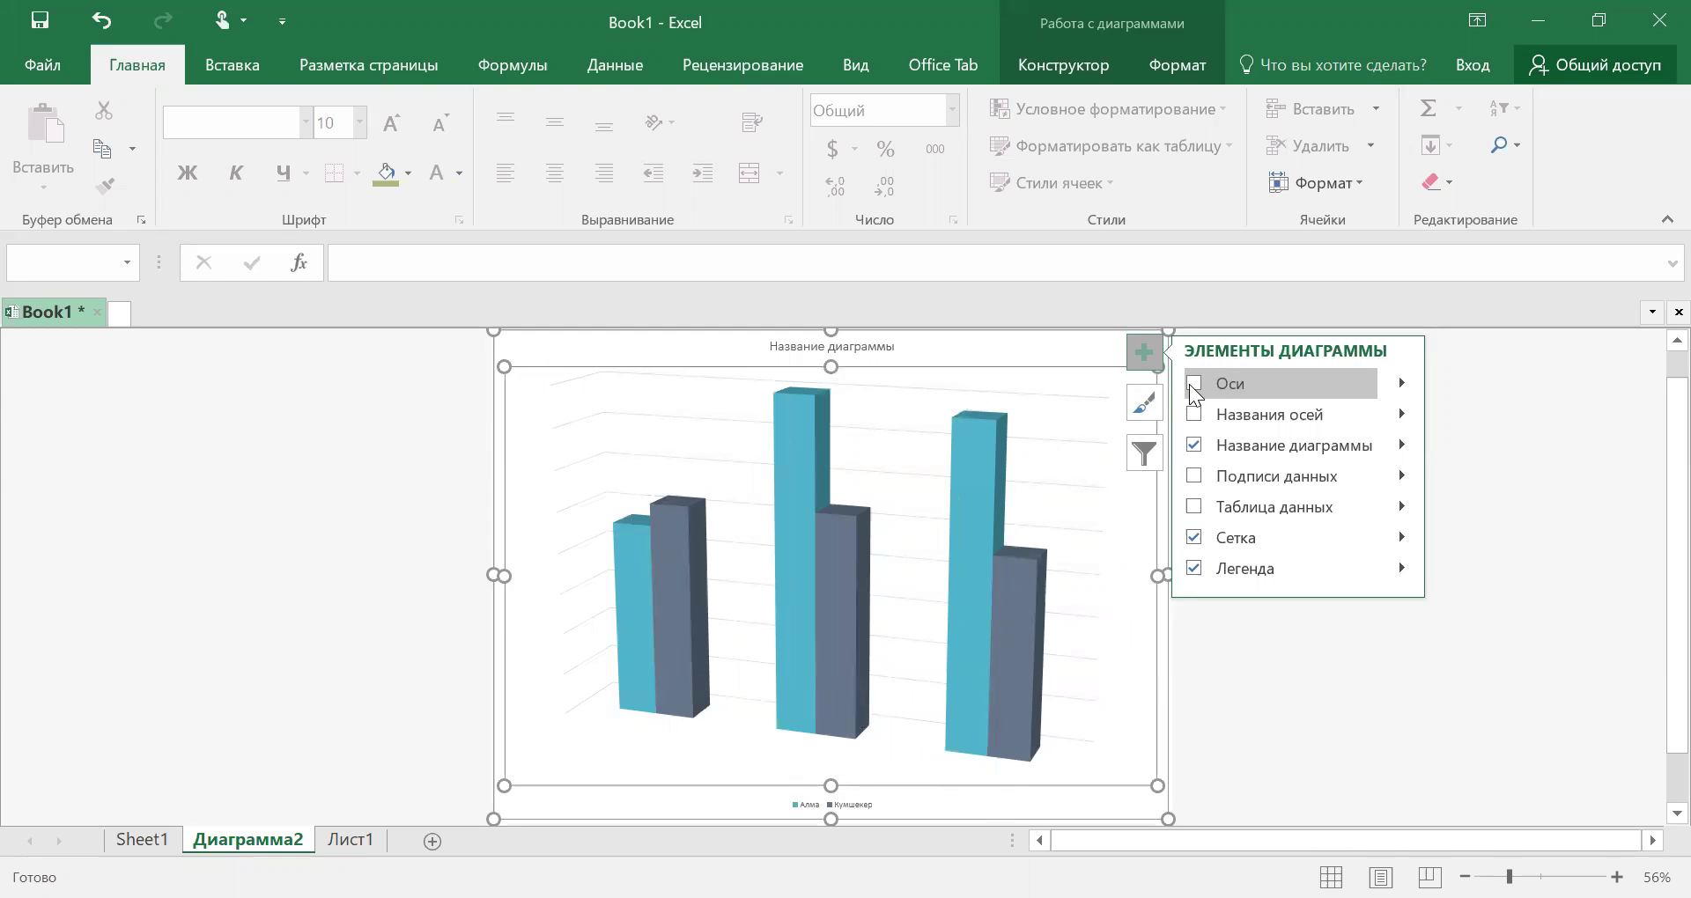
click(1195, 385)
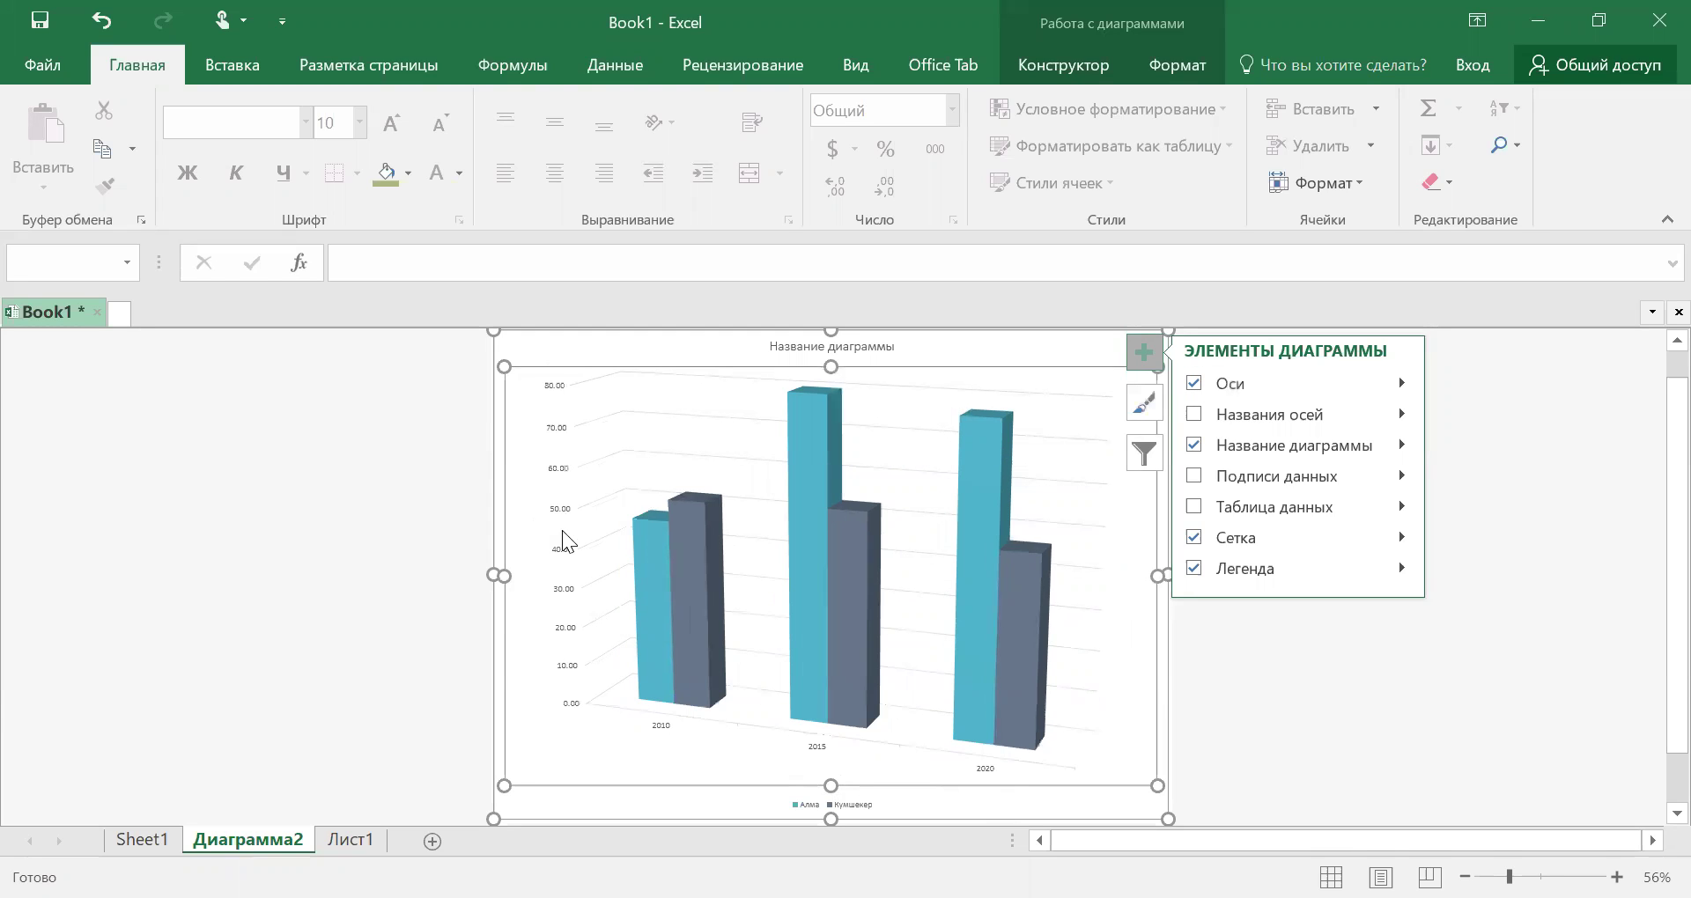
click(1194, 414)
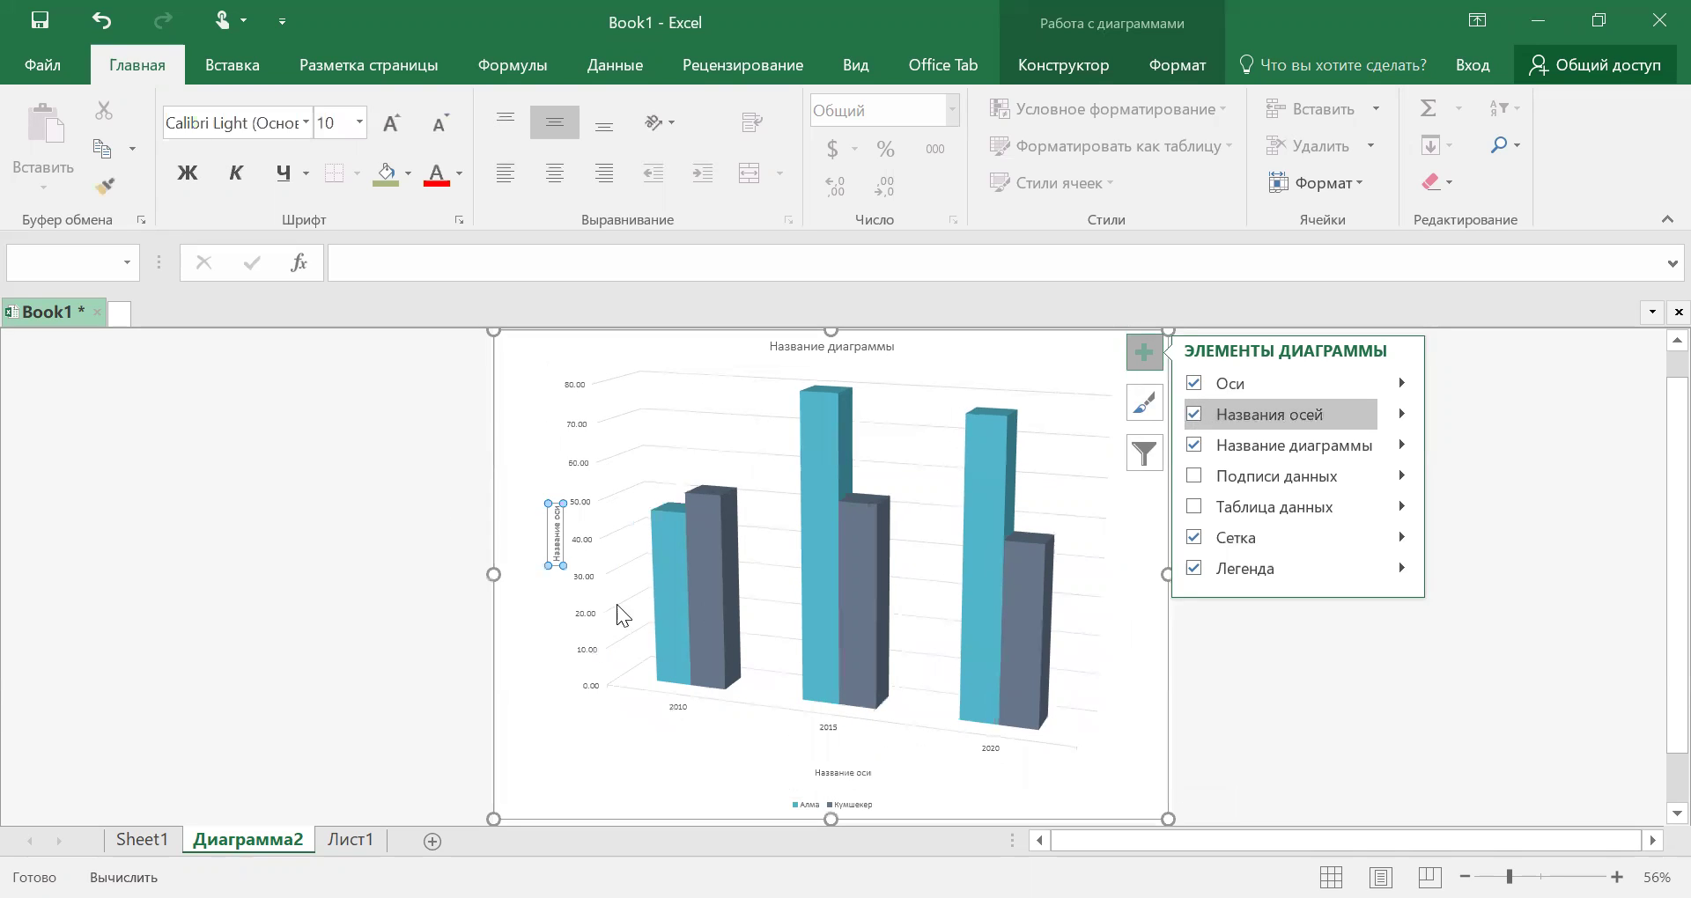
Step: Rename the vertical axis title to баалар and the horizontal axis title to аталышы
double_click(559, 528)
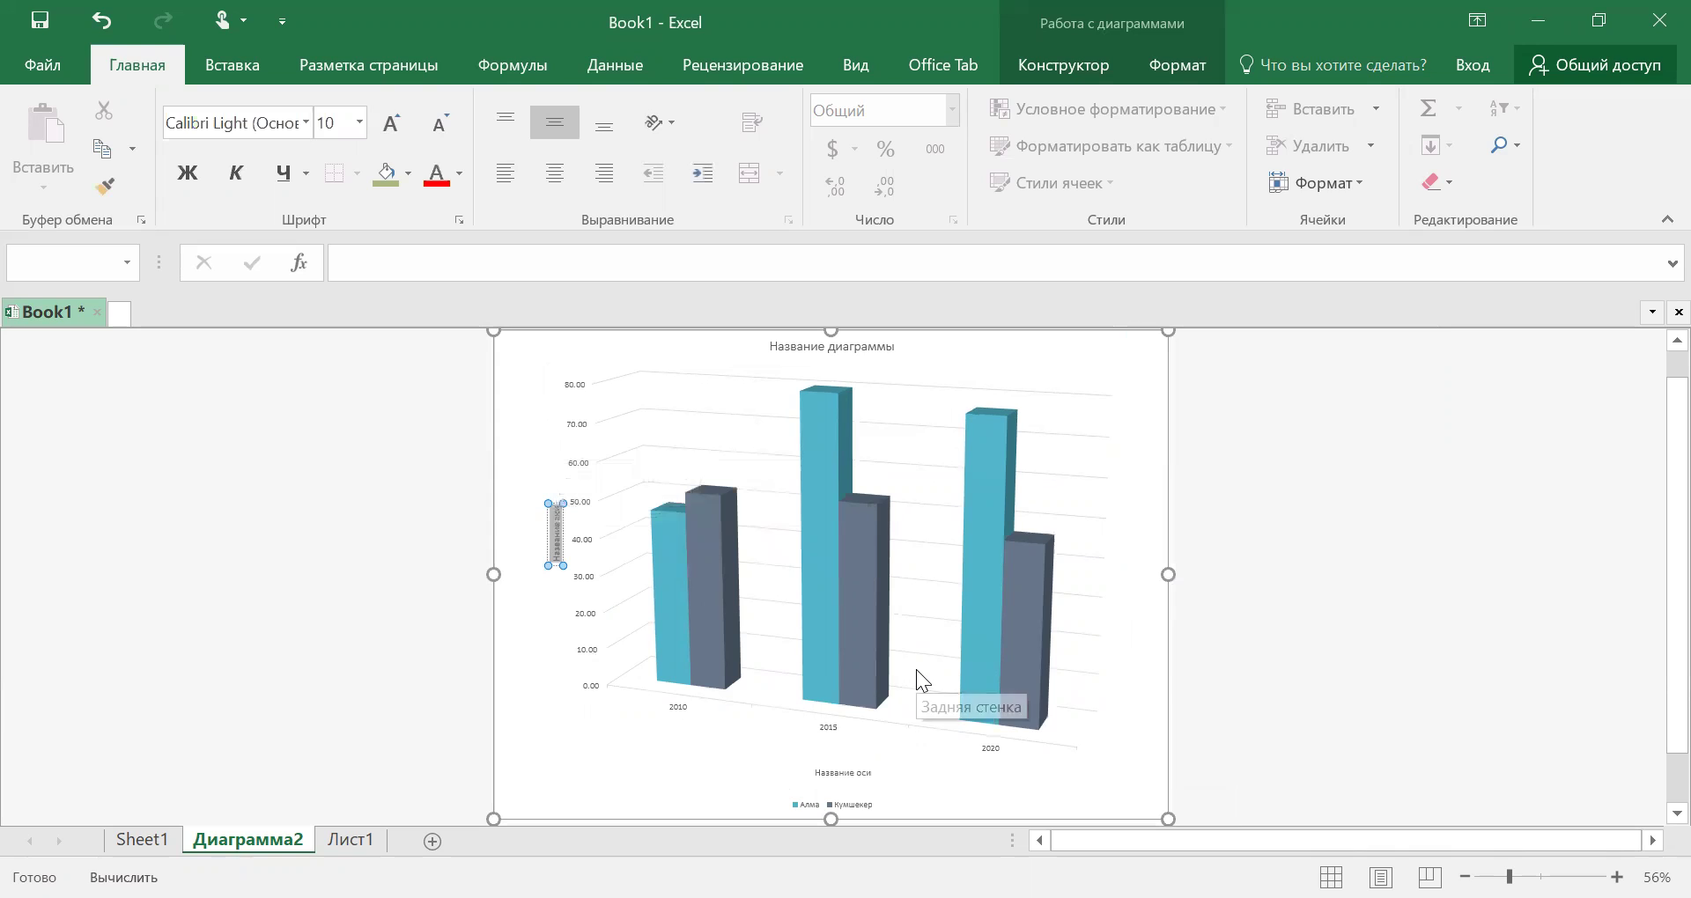
text(баллы)
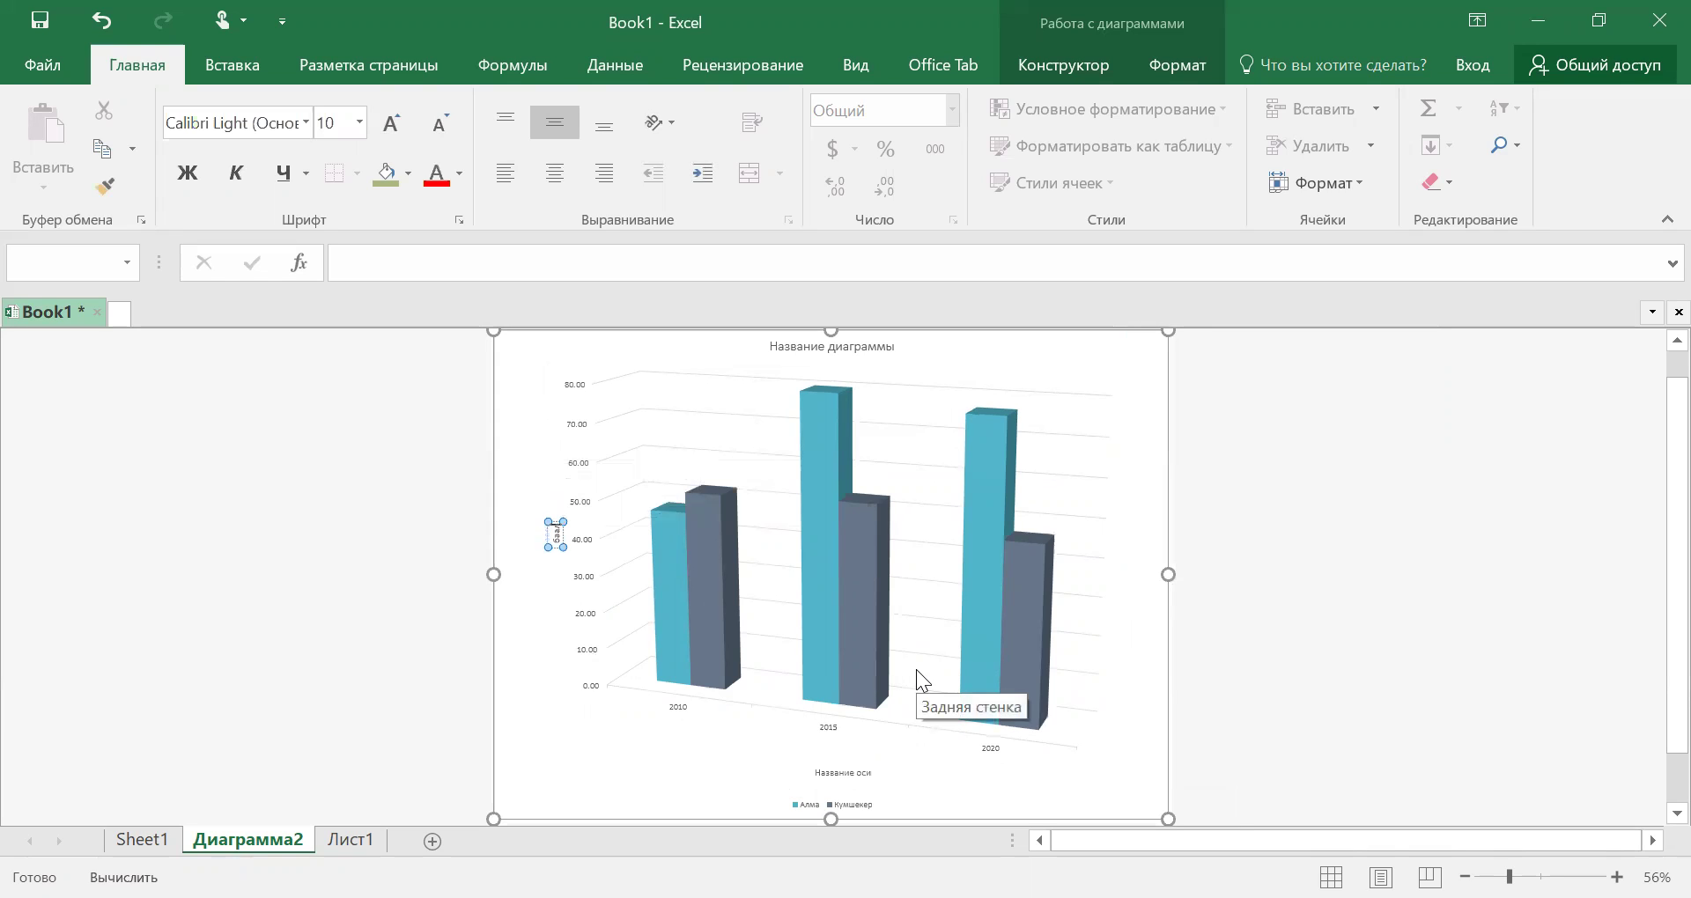
click(841, 775)
click(821, 774)
double_click(821, 775)
key(BackSpace)
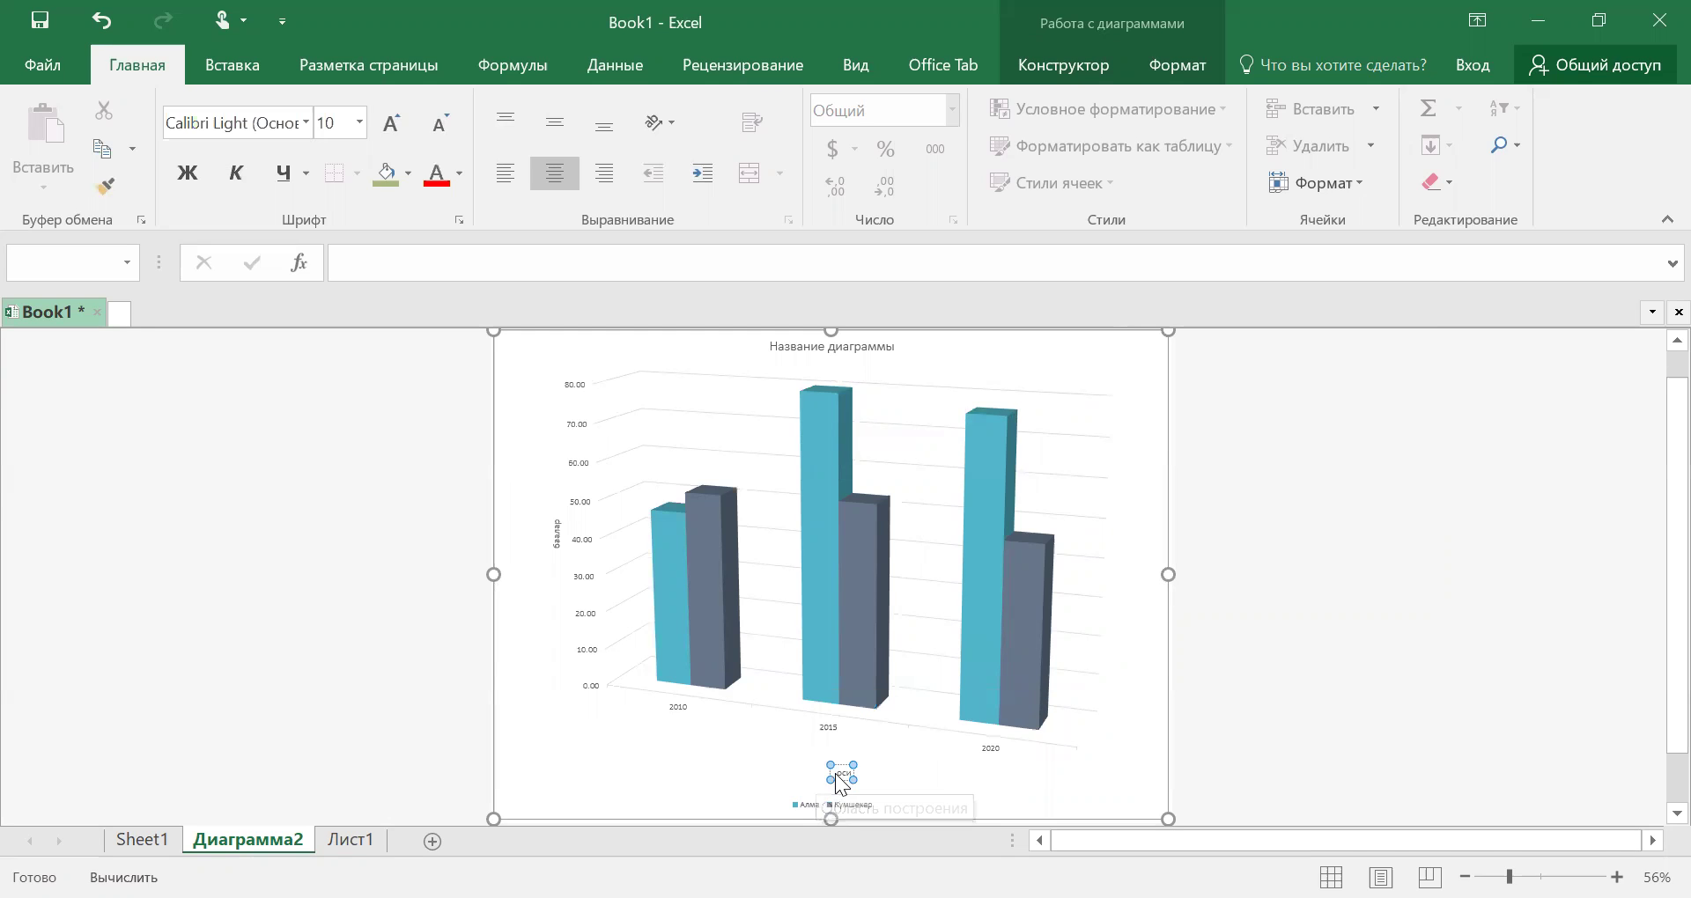
double_click(851, 773)
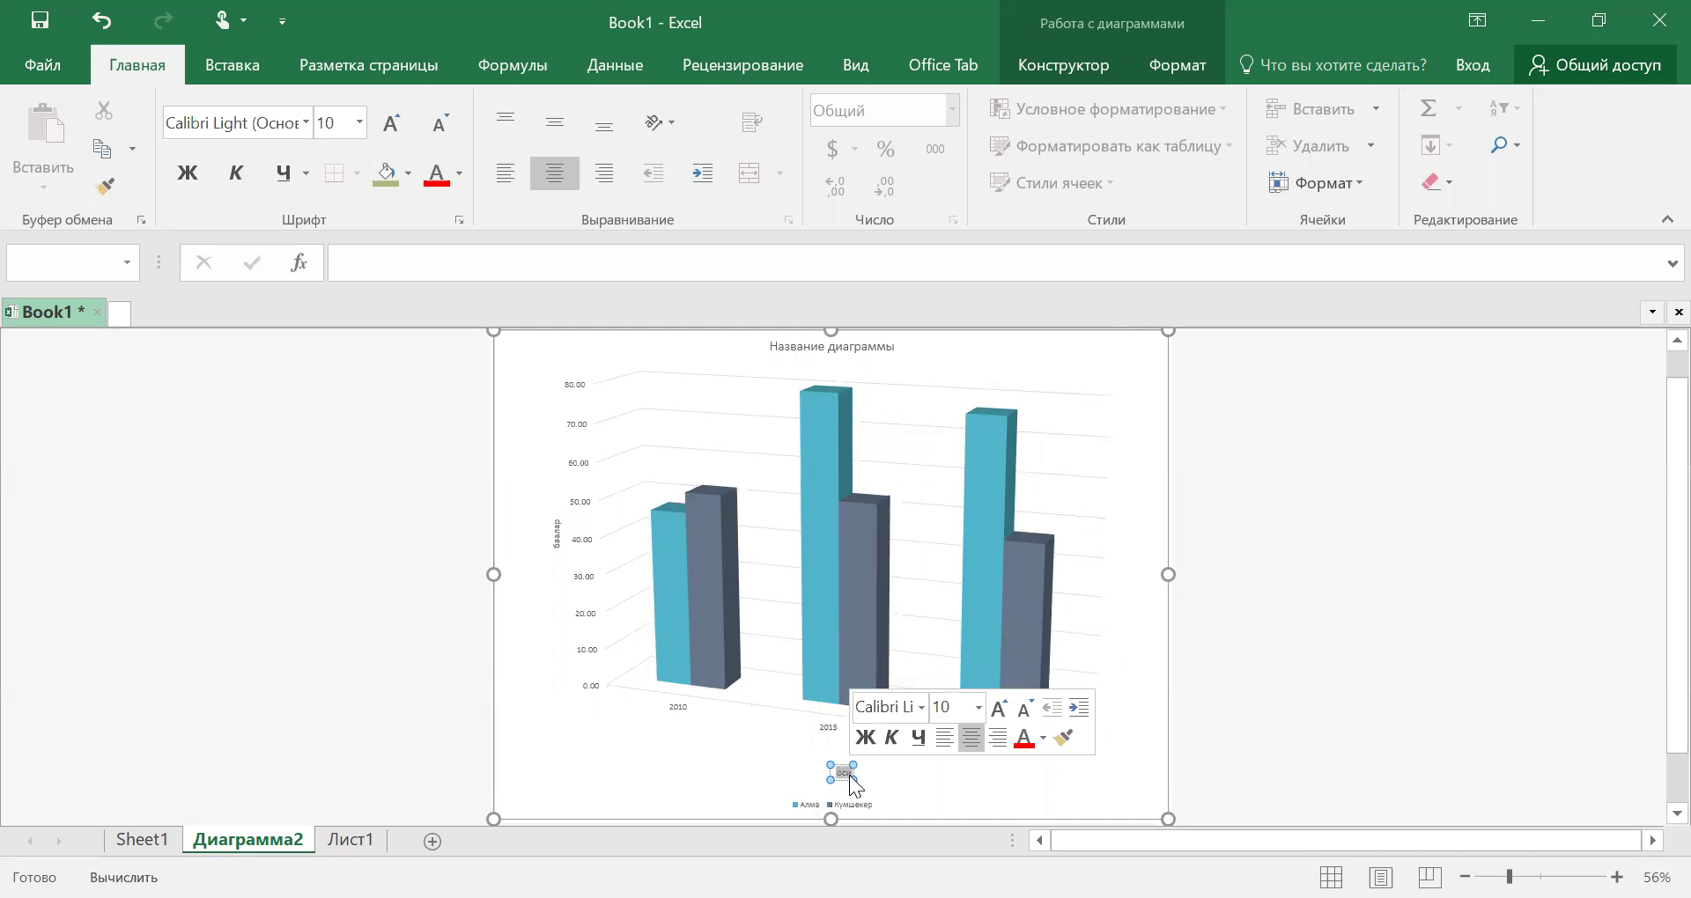
text(аталышы)
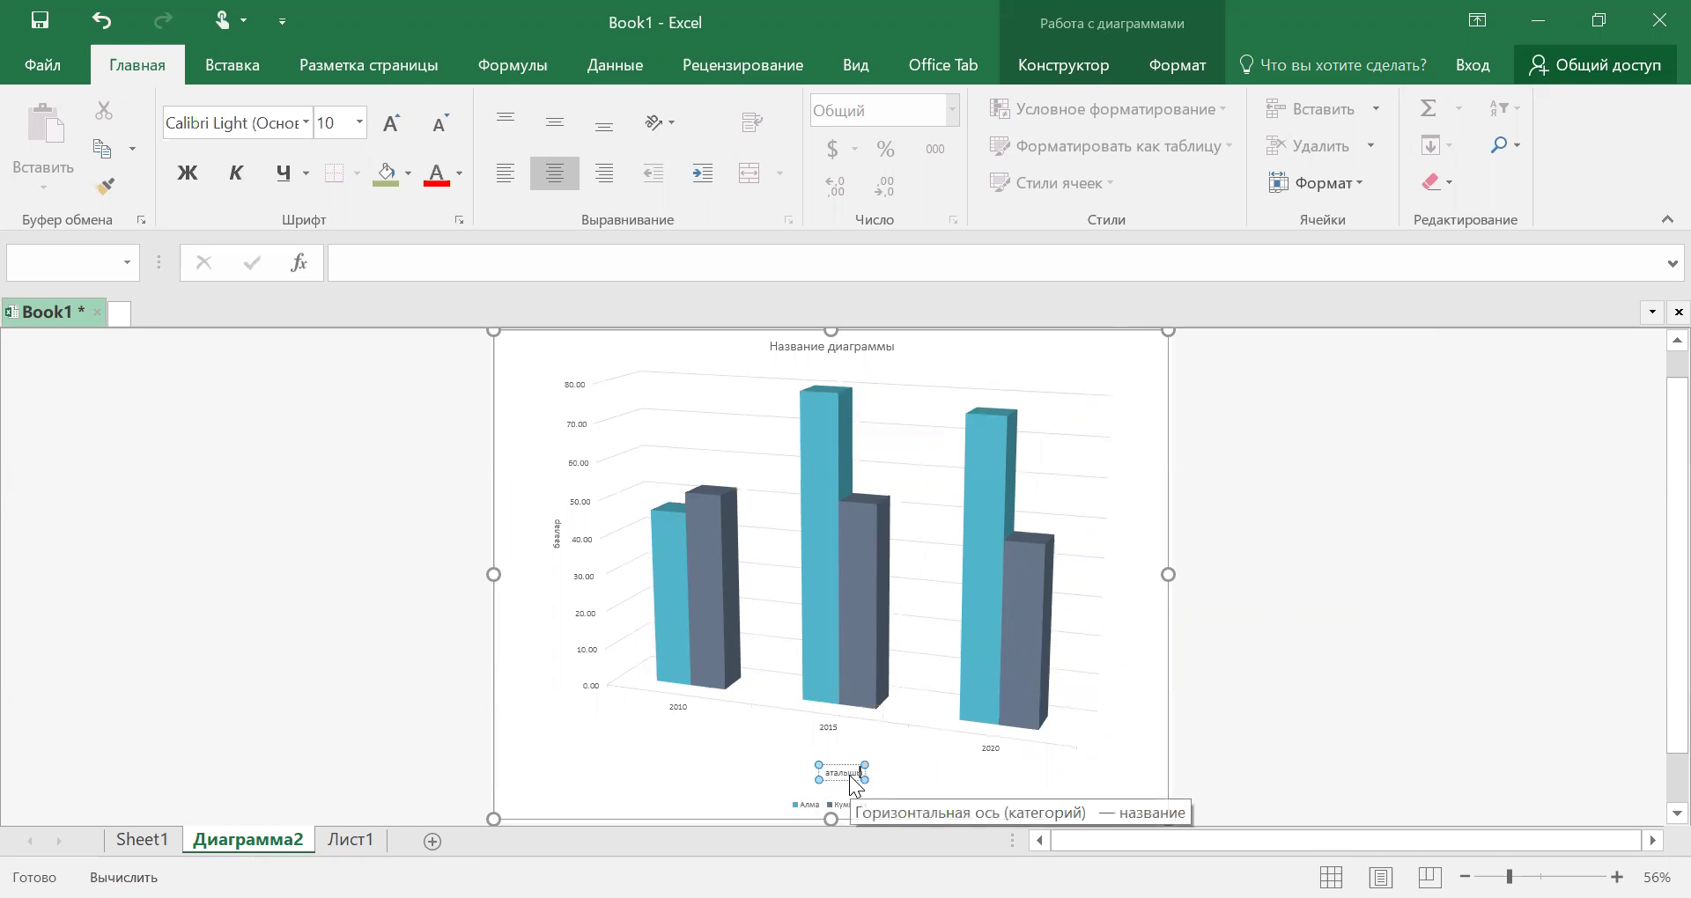
click(1555, 595)
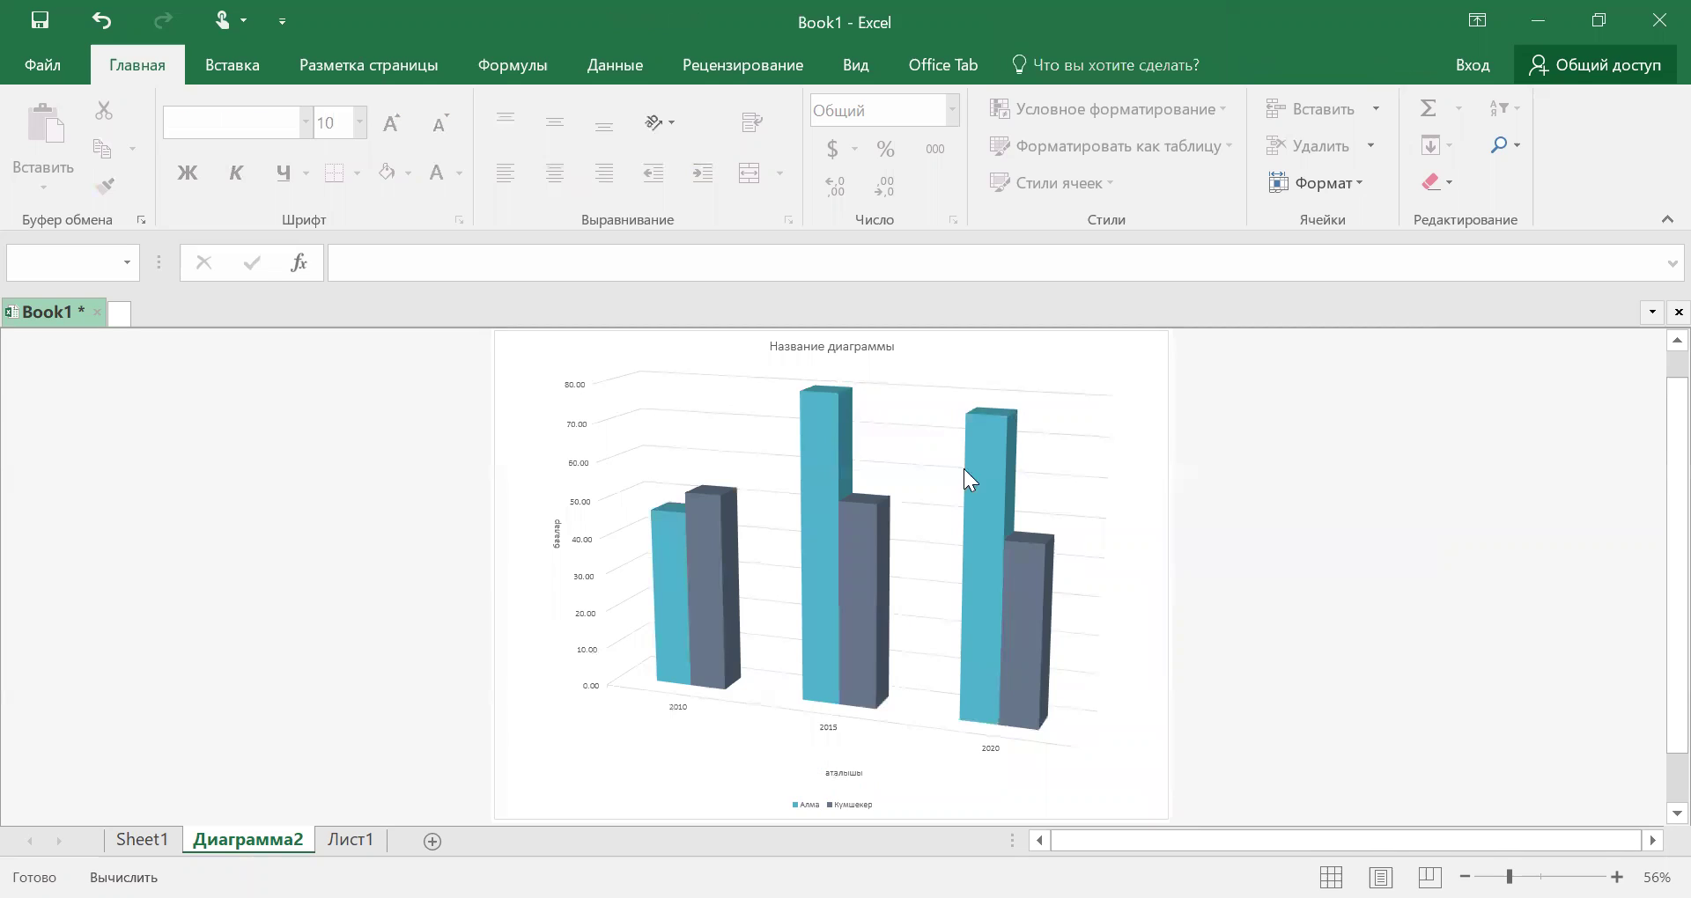
Step: Replace the placeholder title of the 3-D column chart with Баалар
click(777, 347)
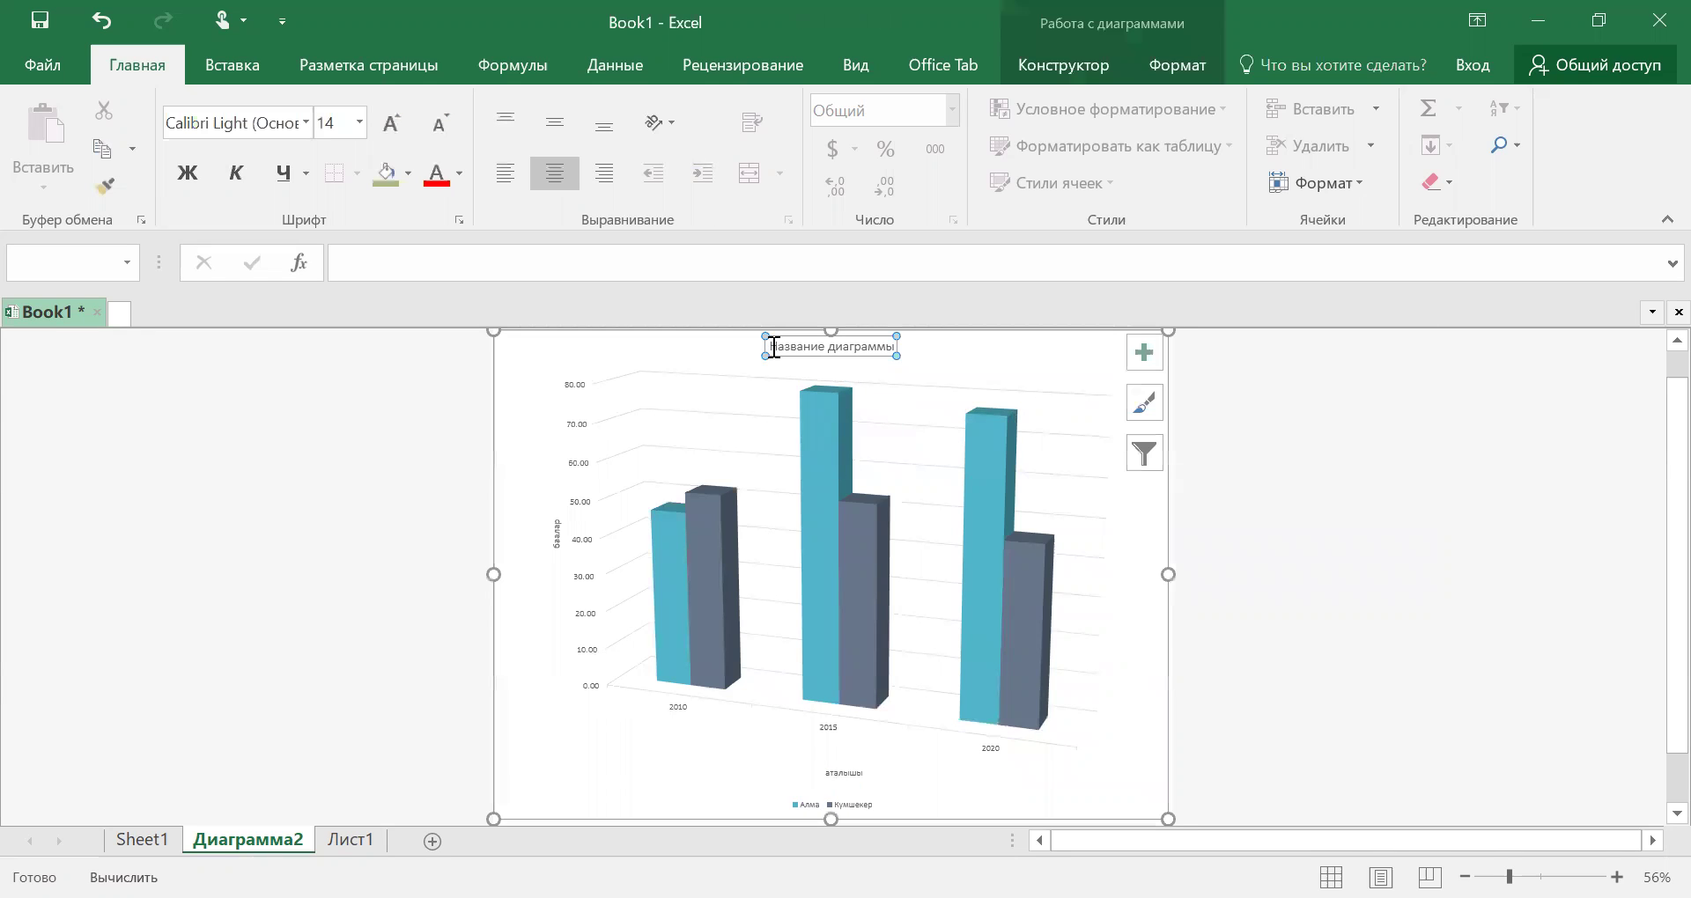
drag(774, 347, 867, 347)
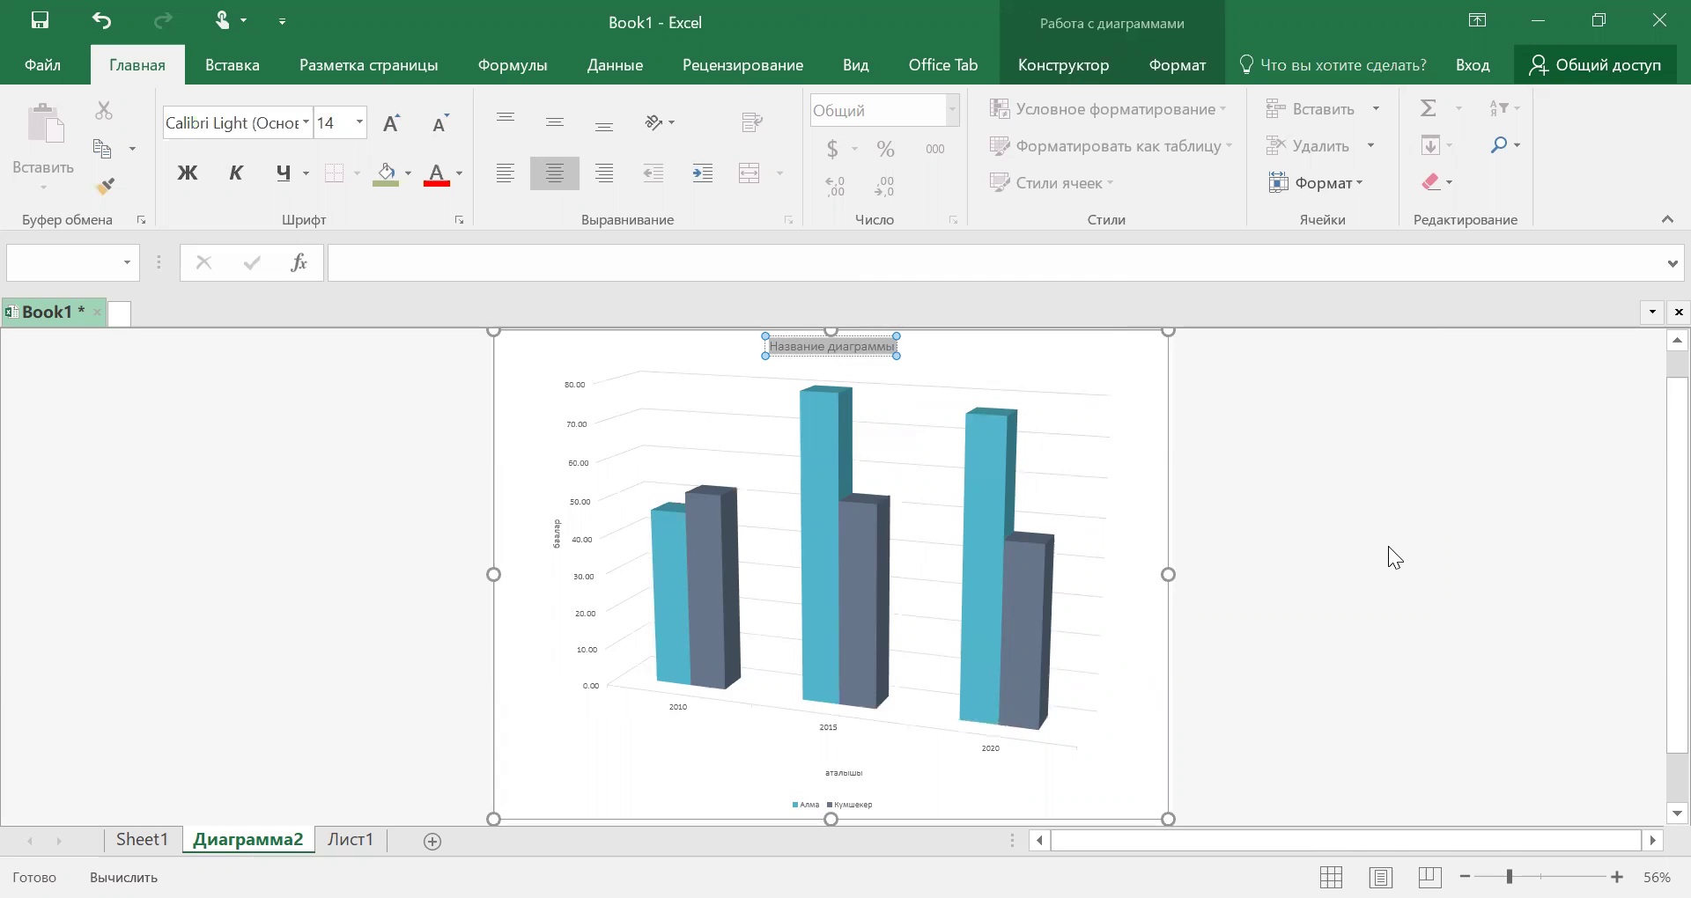
text(Баалар)
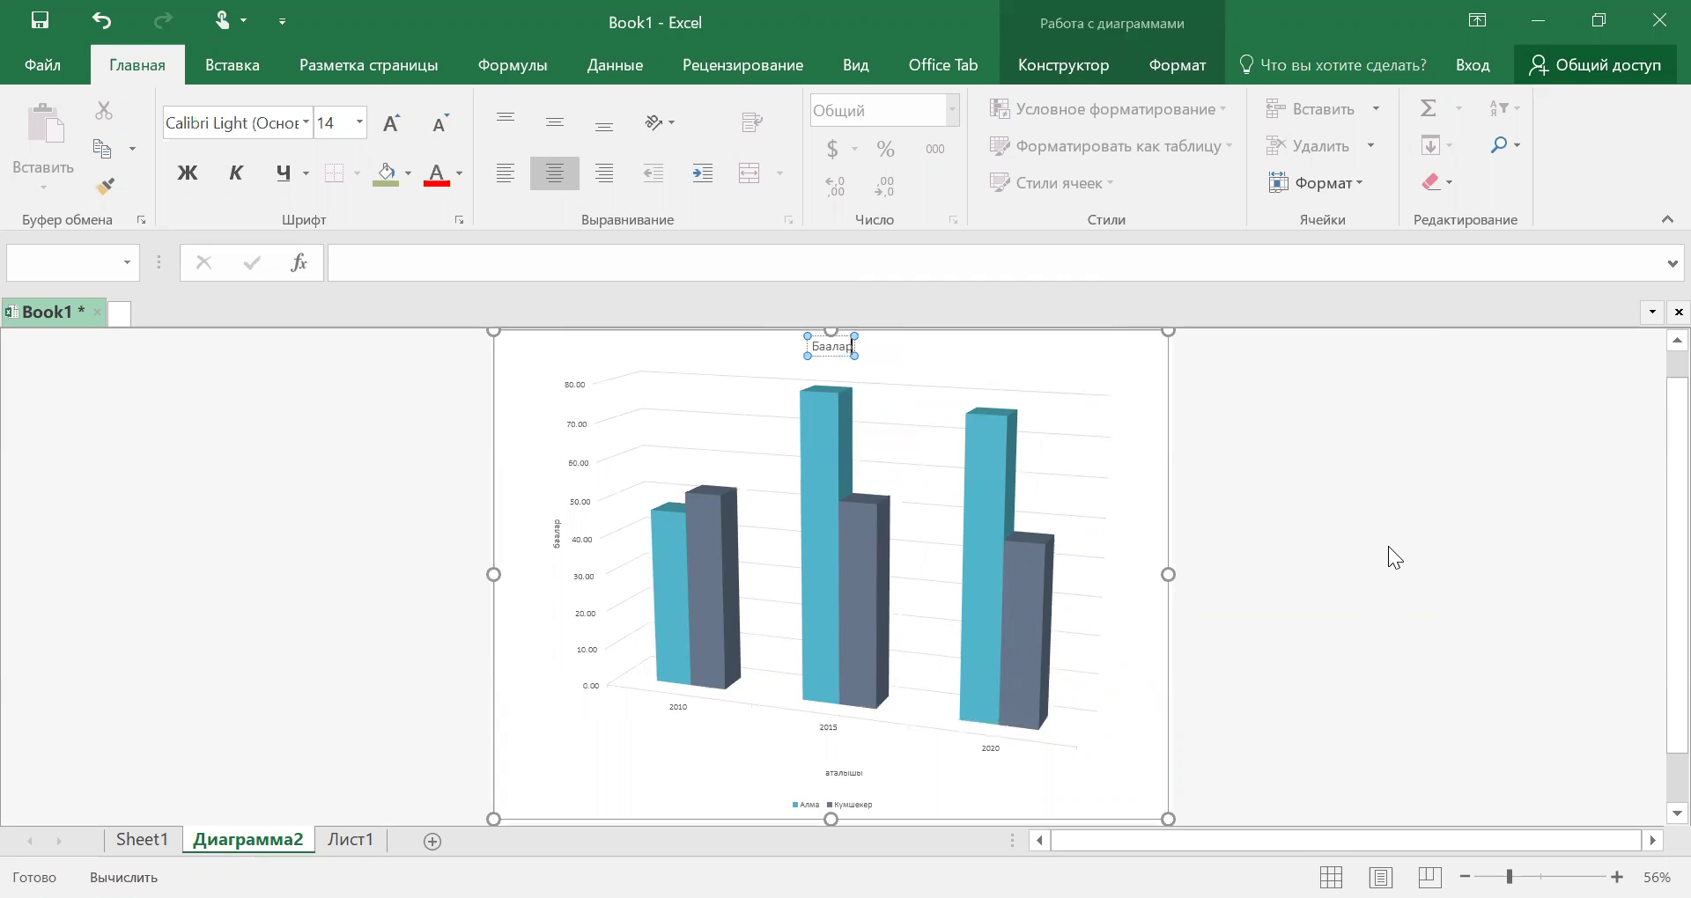
click(1372, 540)
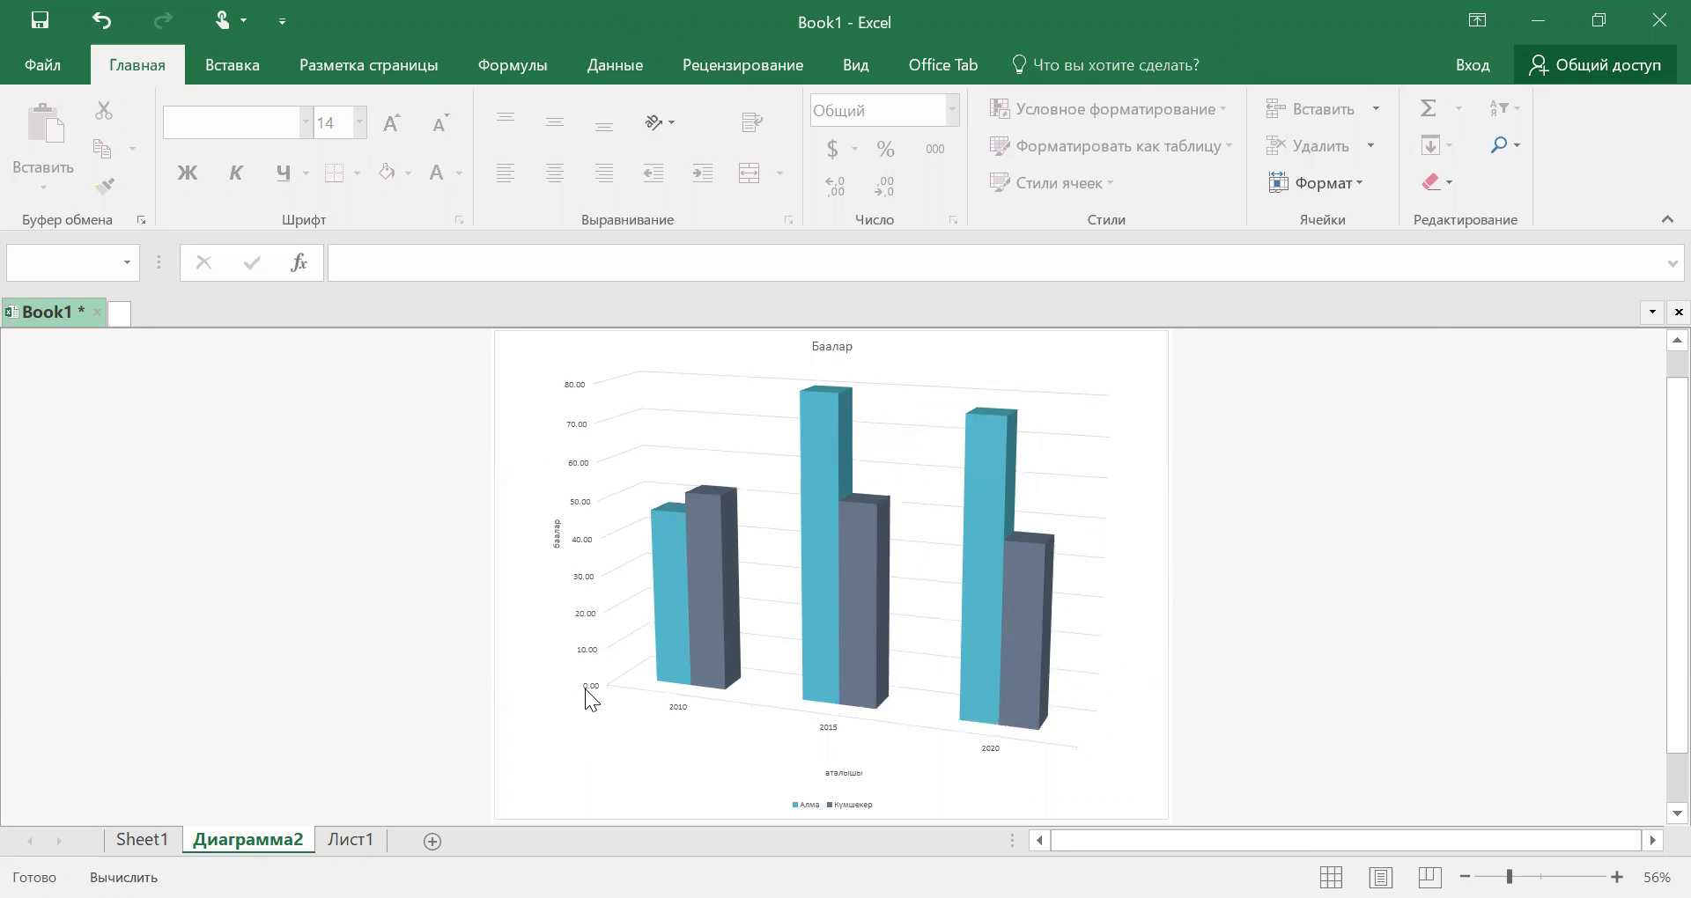
click(843, 772)
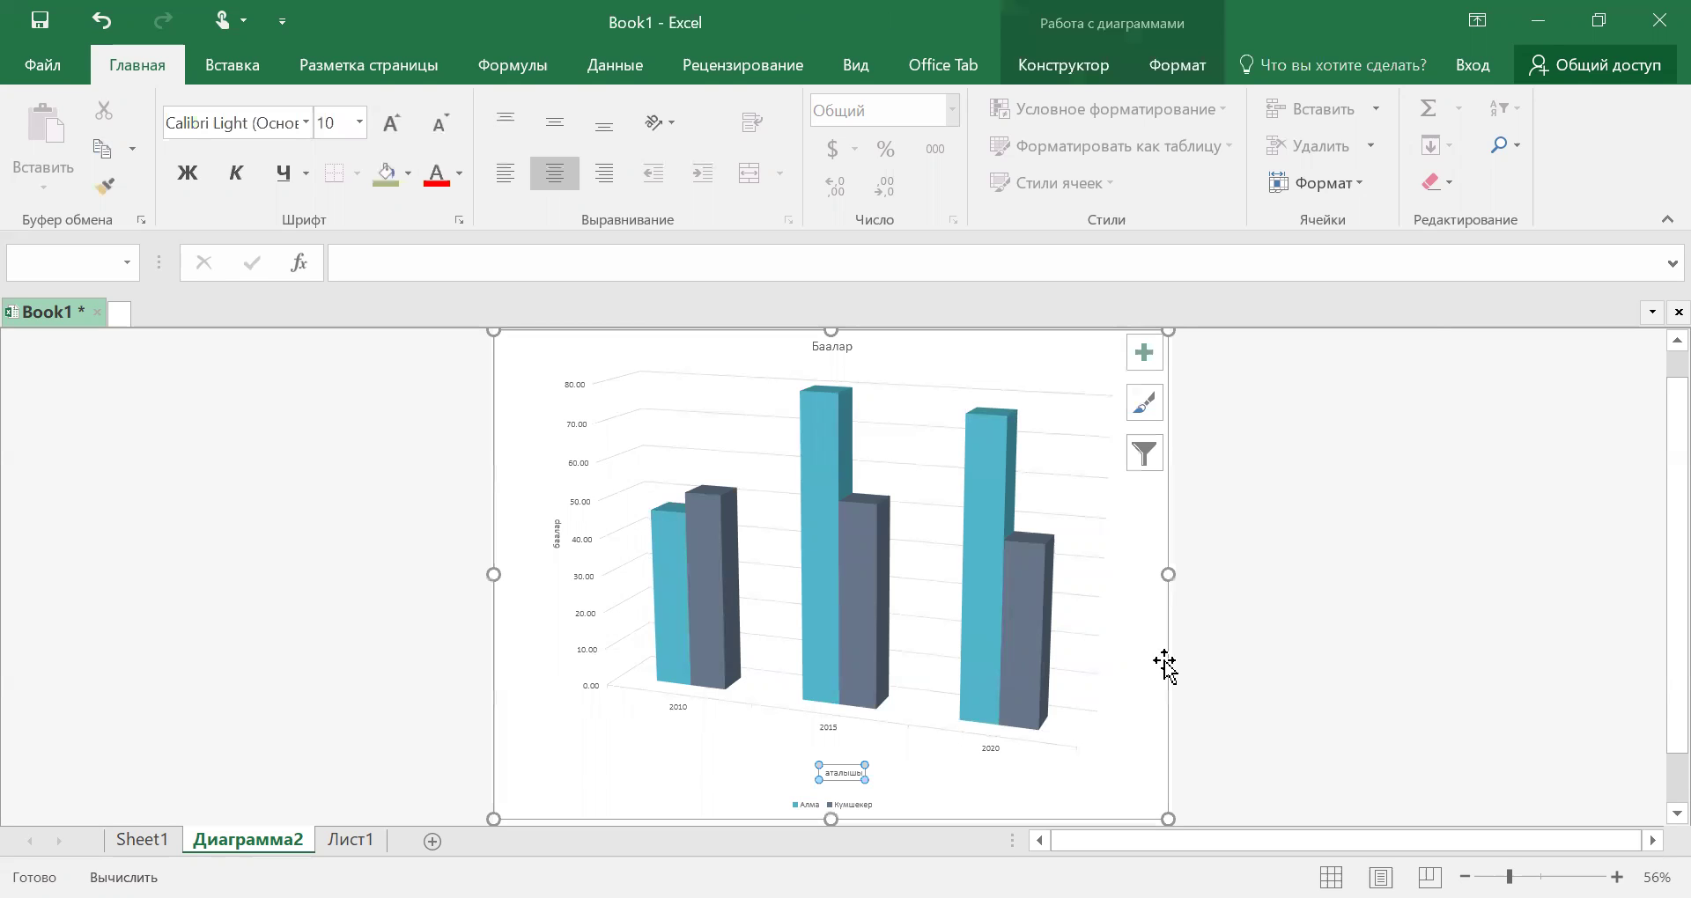
click(1142, 355)
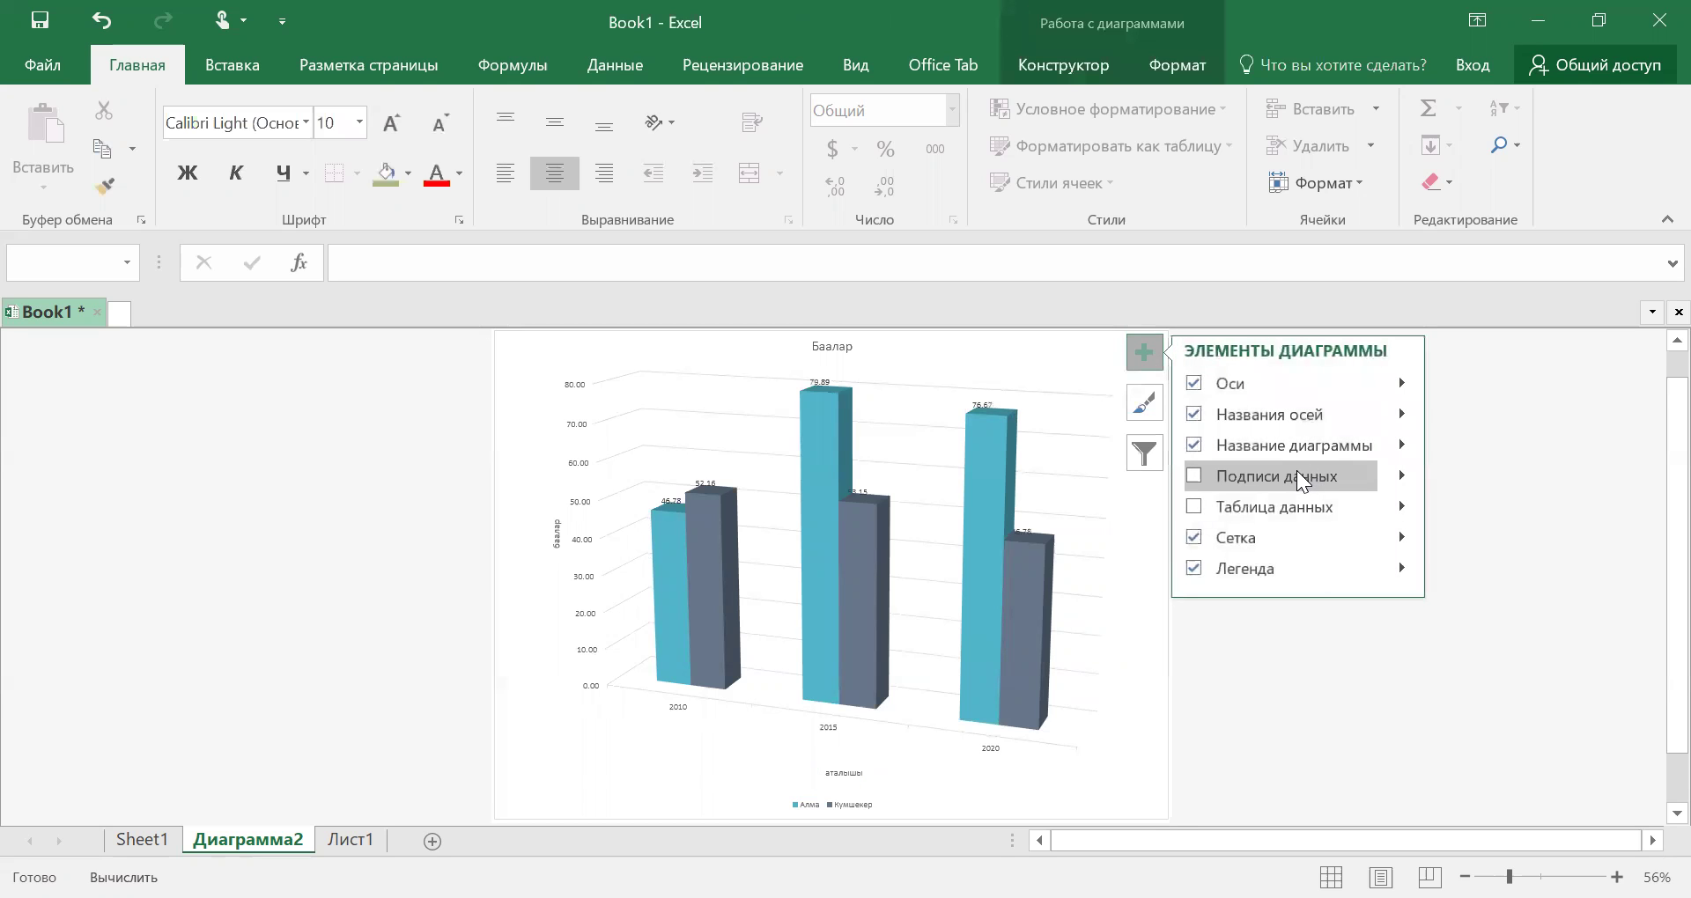
click(1358, 708)
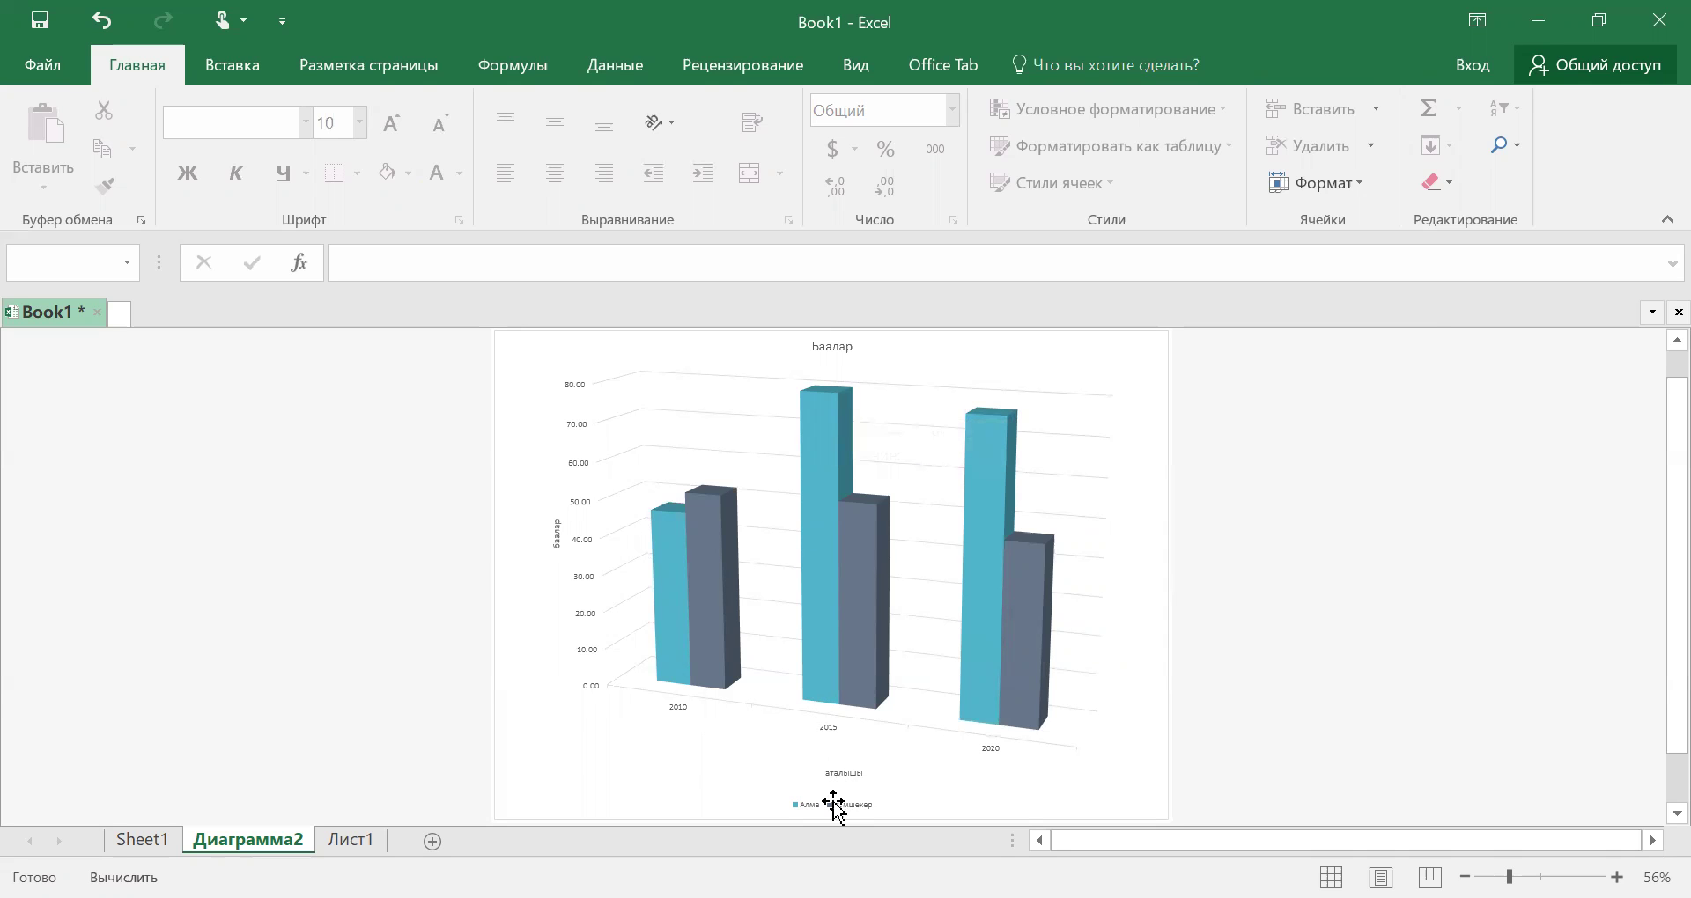
Step: Add data labels to only the Кумшекер series of the 3-D column chart, and select those labels
click(852, 605)
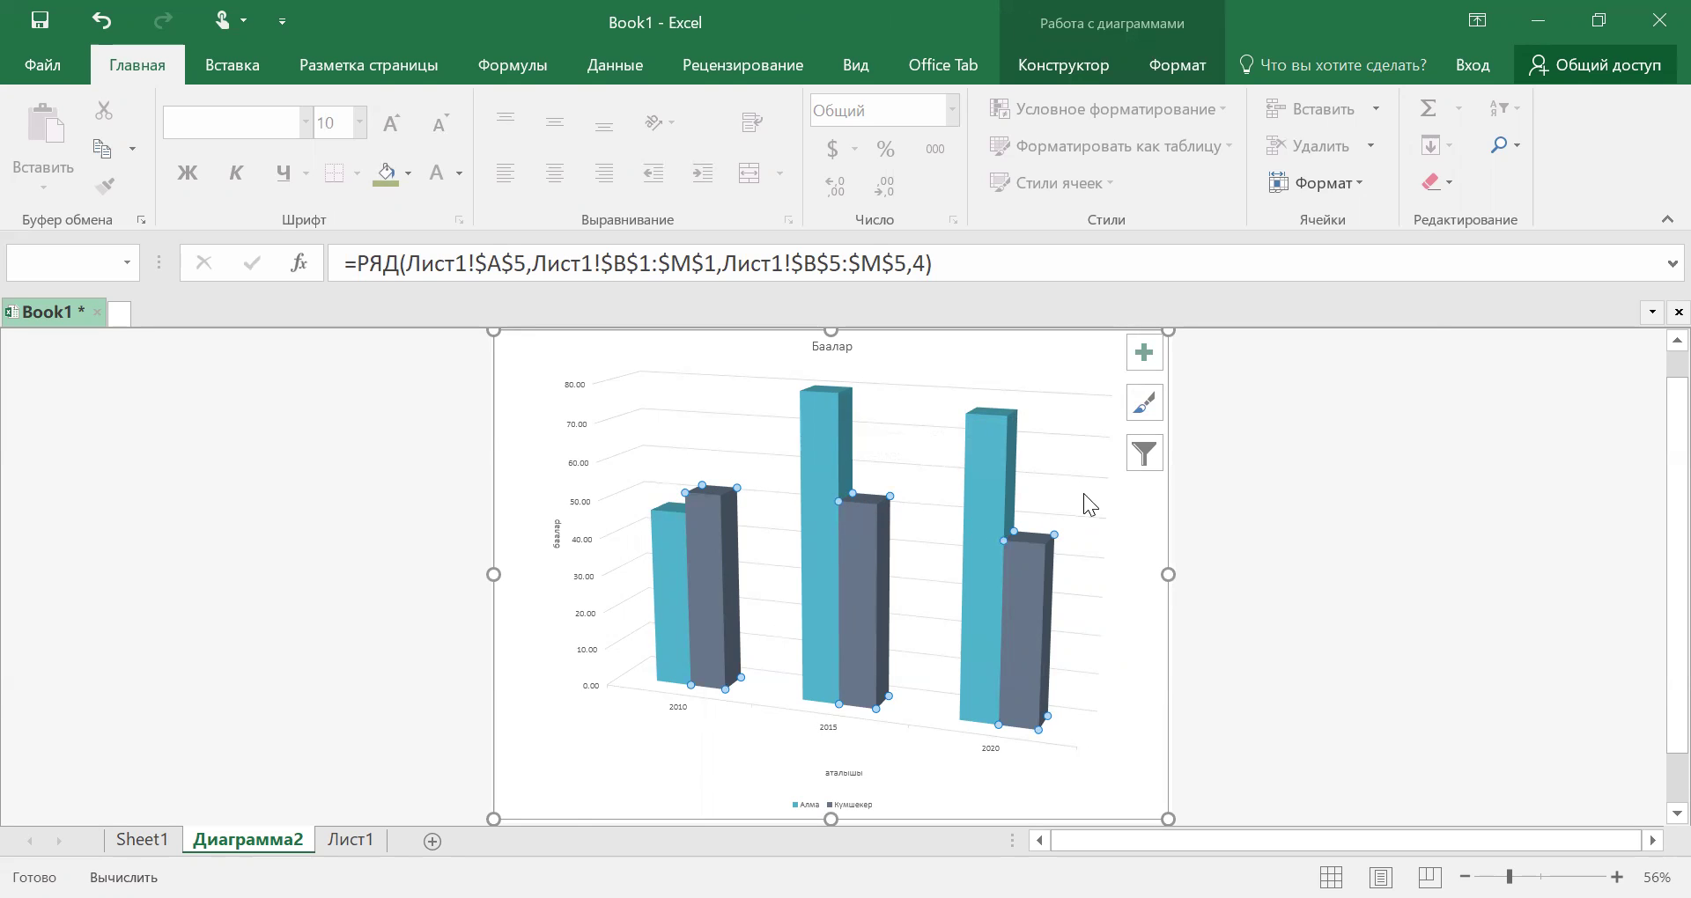
click(1145, 354)
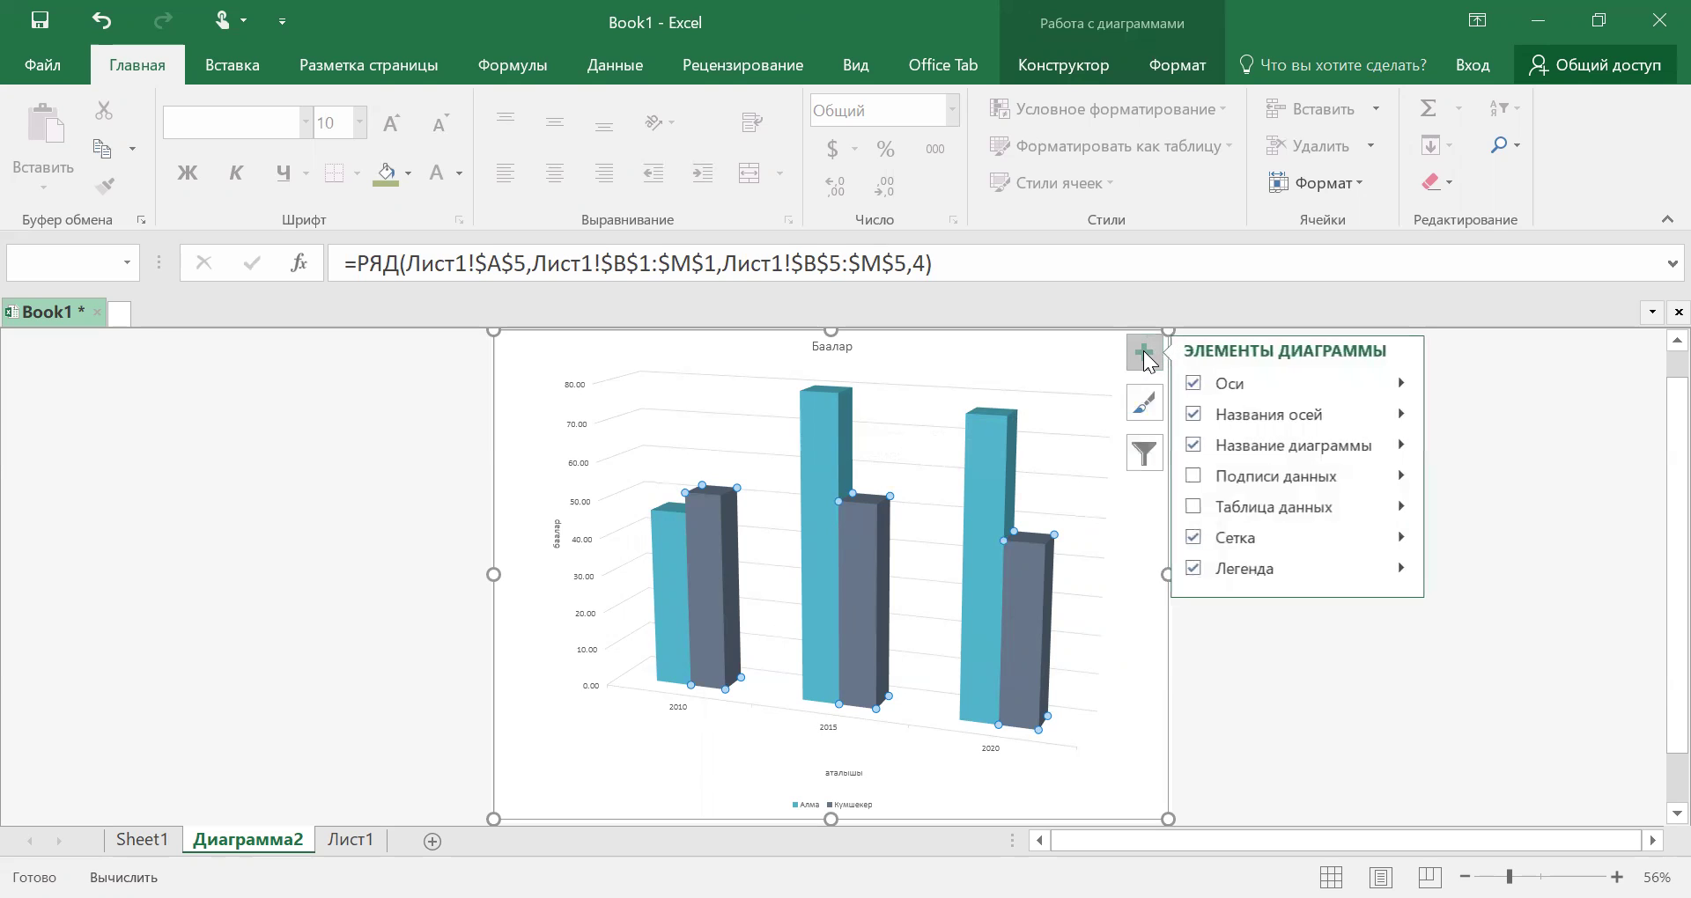
click(1193, 478)
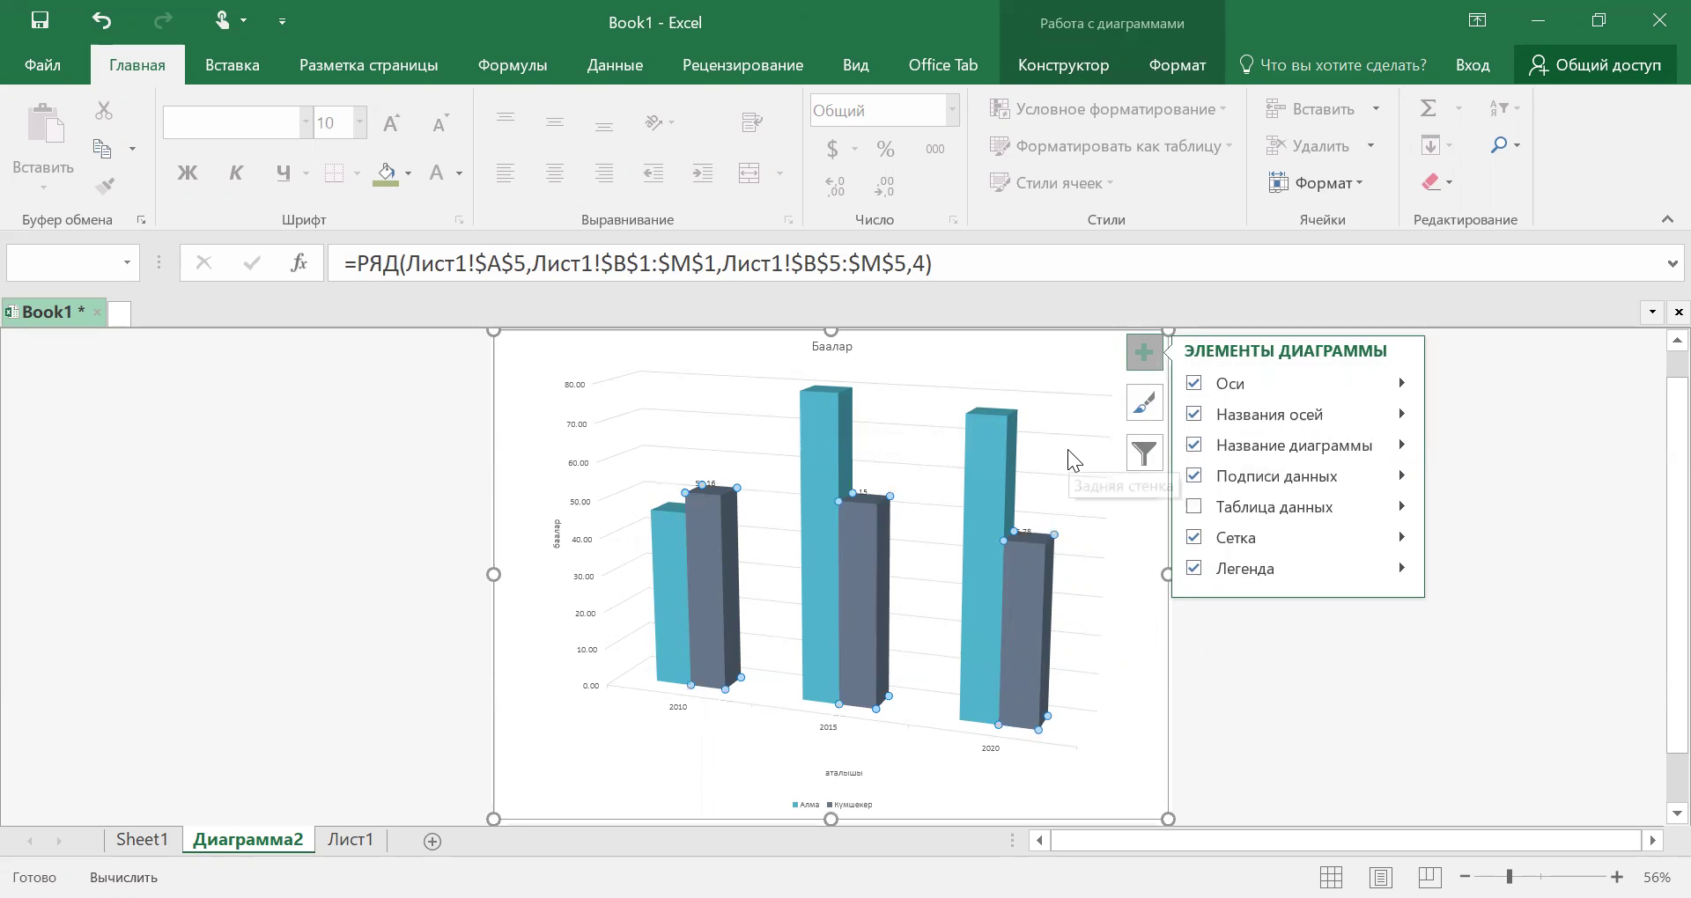
click(918, 502)
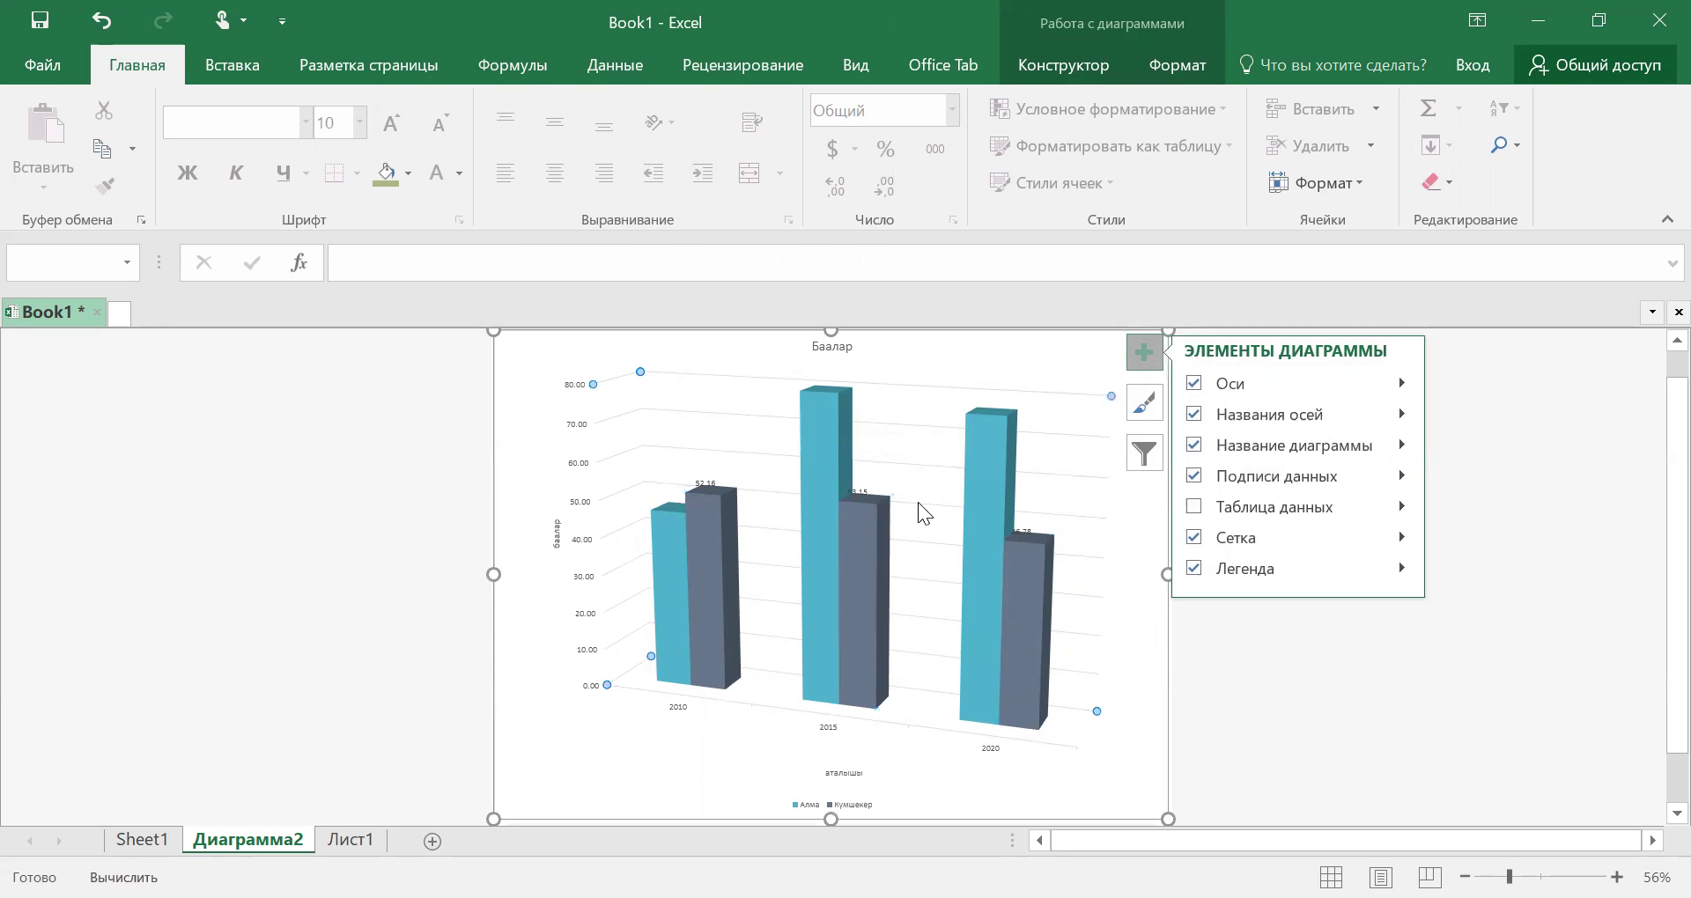
click(866, 495)
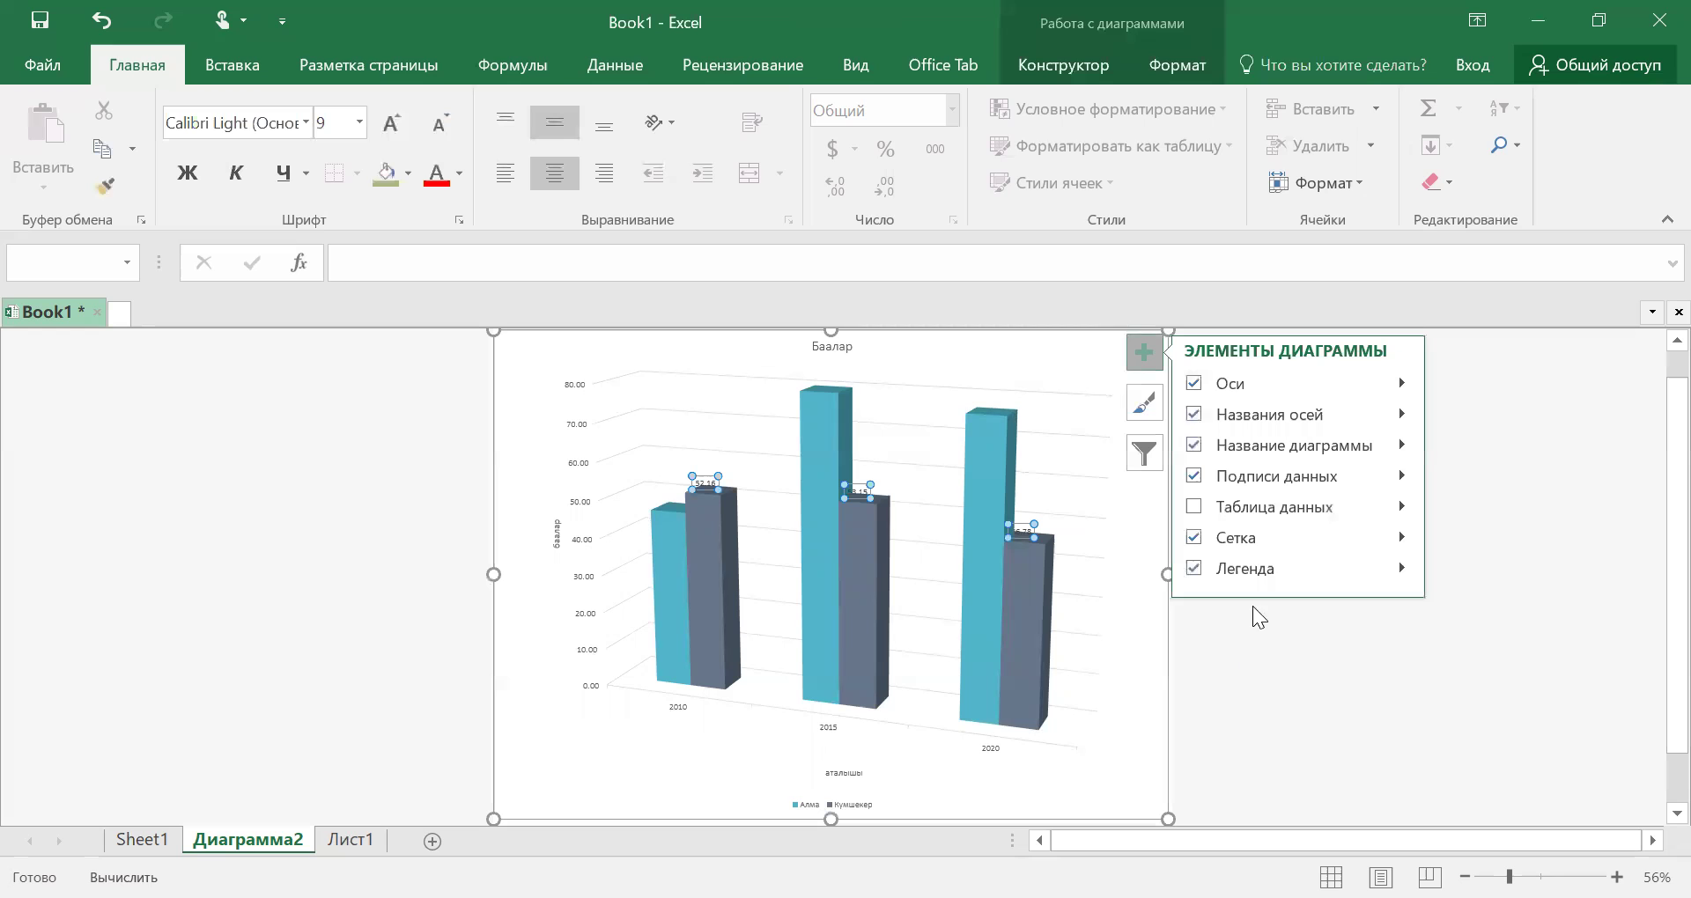
Step: Show the data table beneath the columns of the chart on Диаграмма2
click(1189, 509)
click(1189, 510)
click(1194, 507)
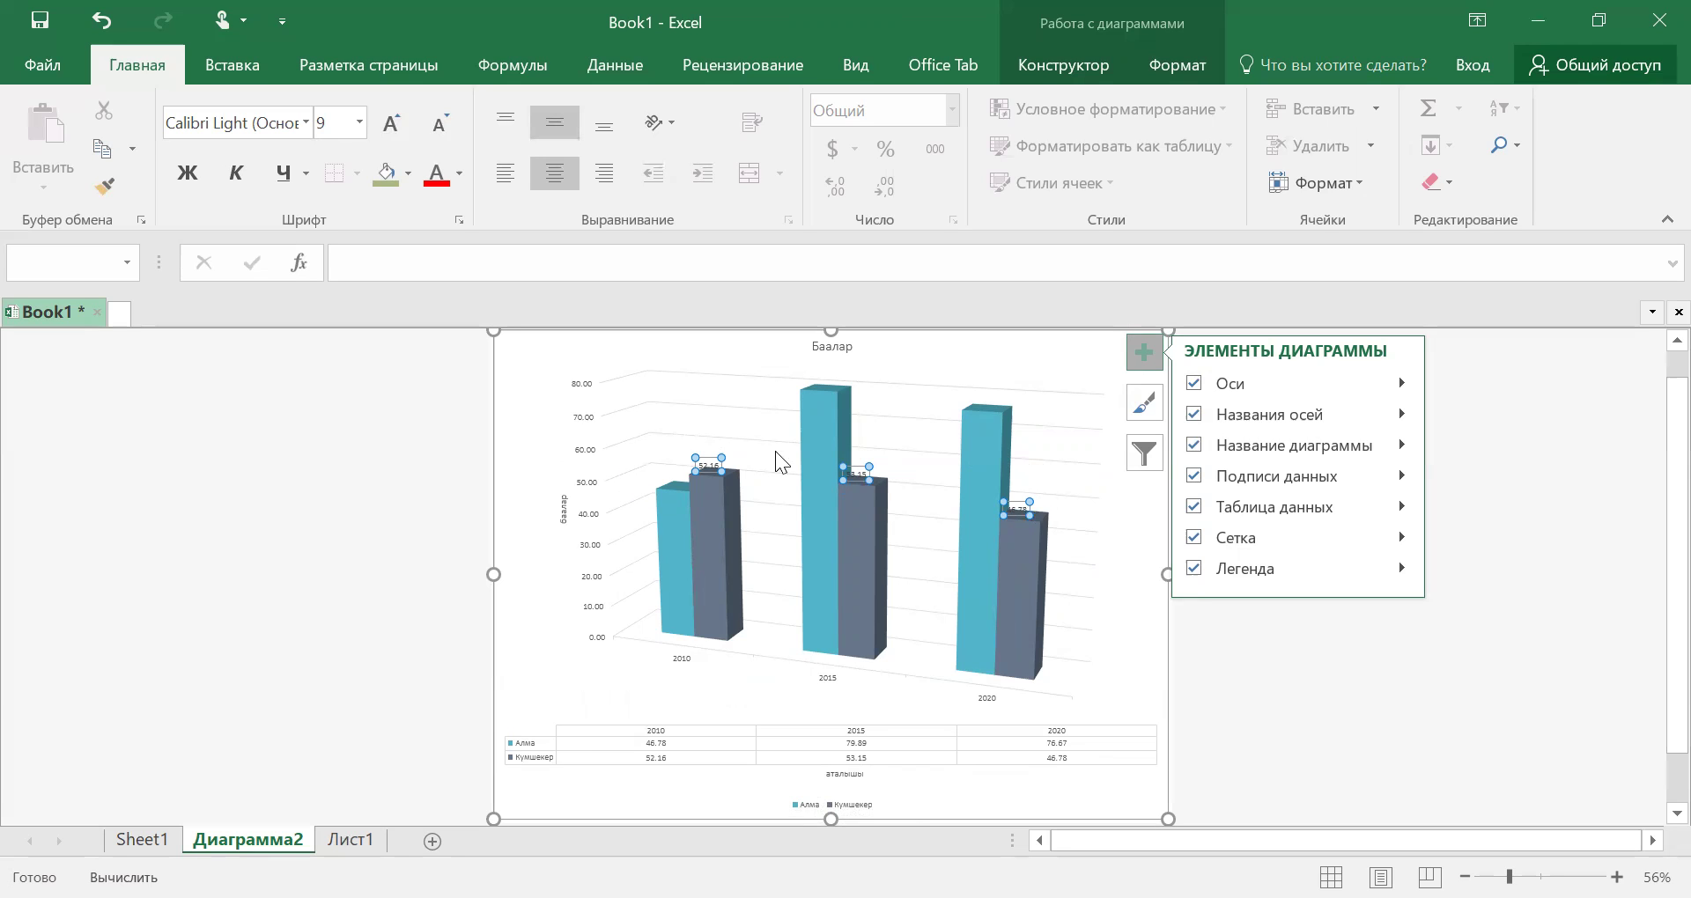
Step: Toggle the gridlines off and back on, and remove and re-add the legend so it sits to the right of the columns
click(1195, 538)
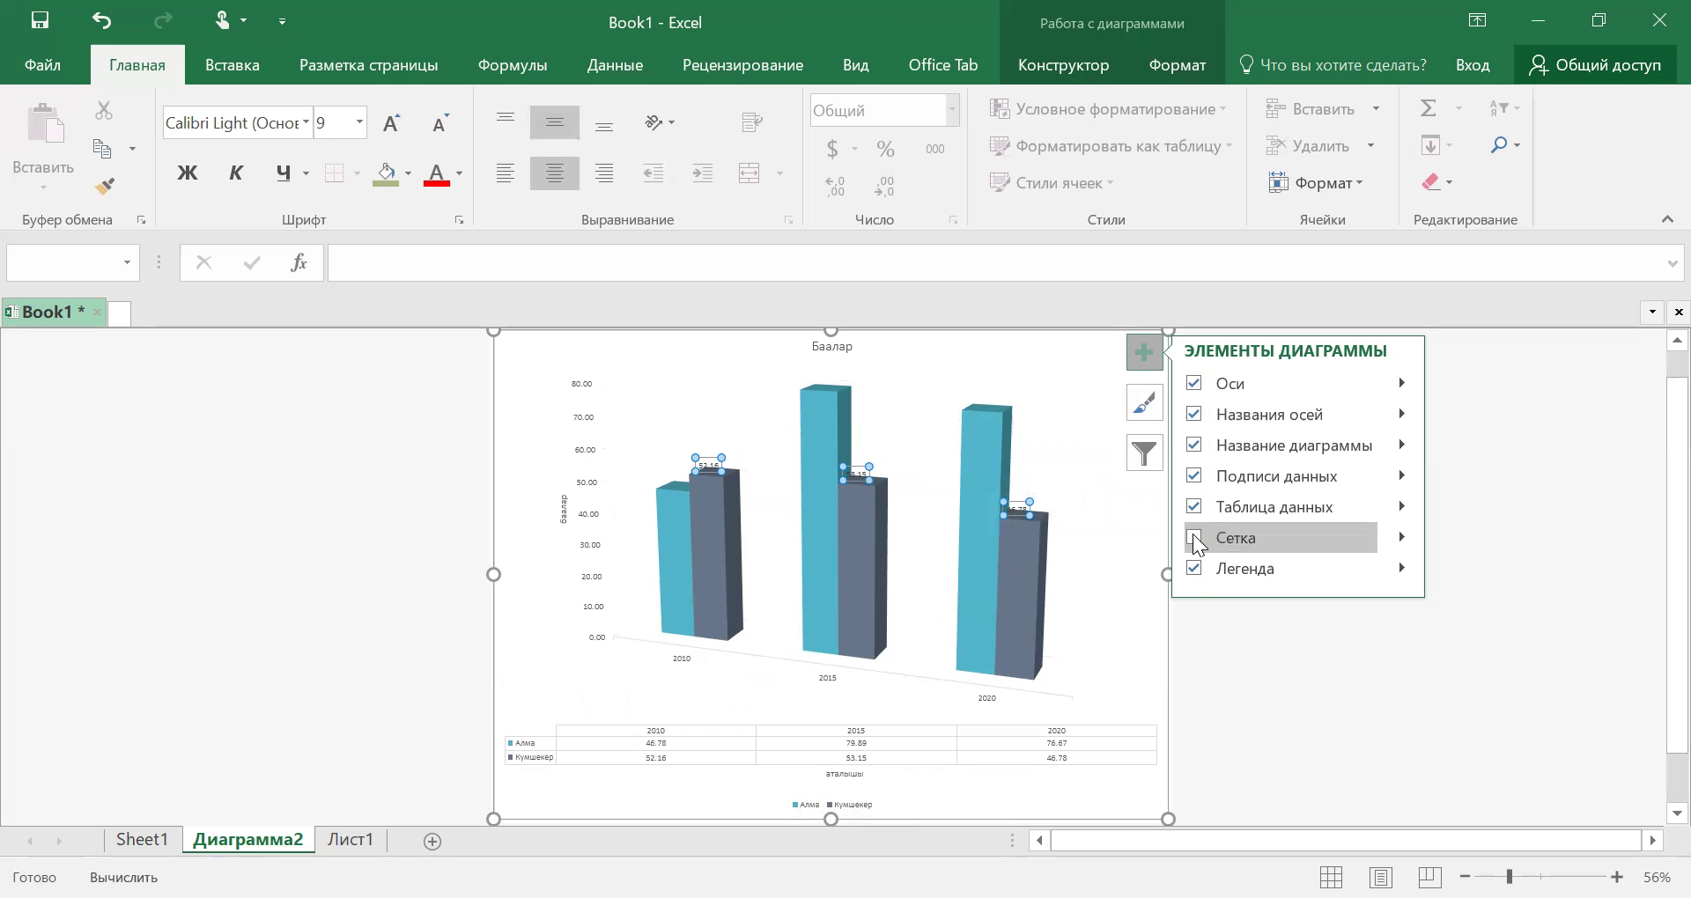
click(1194, 539)
click(1195, 569)
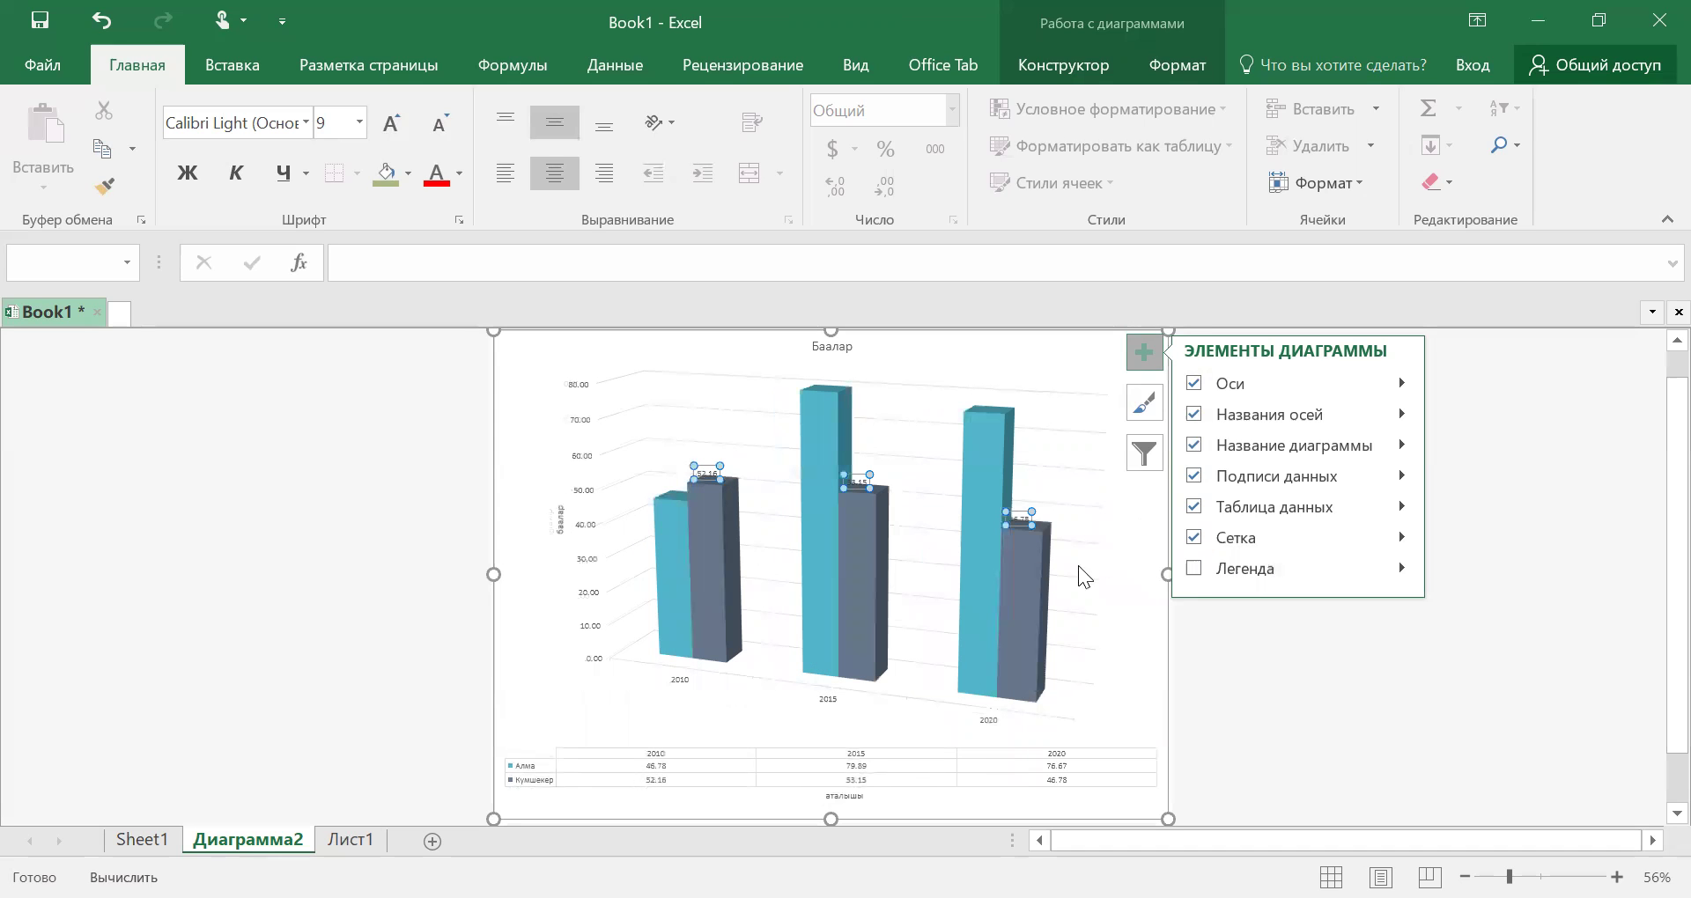
click(1196, 568)
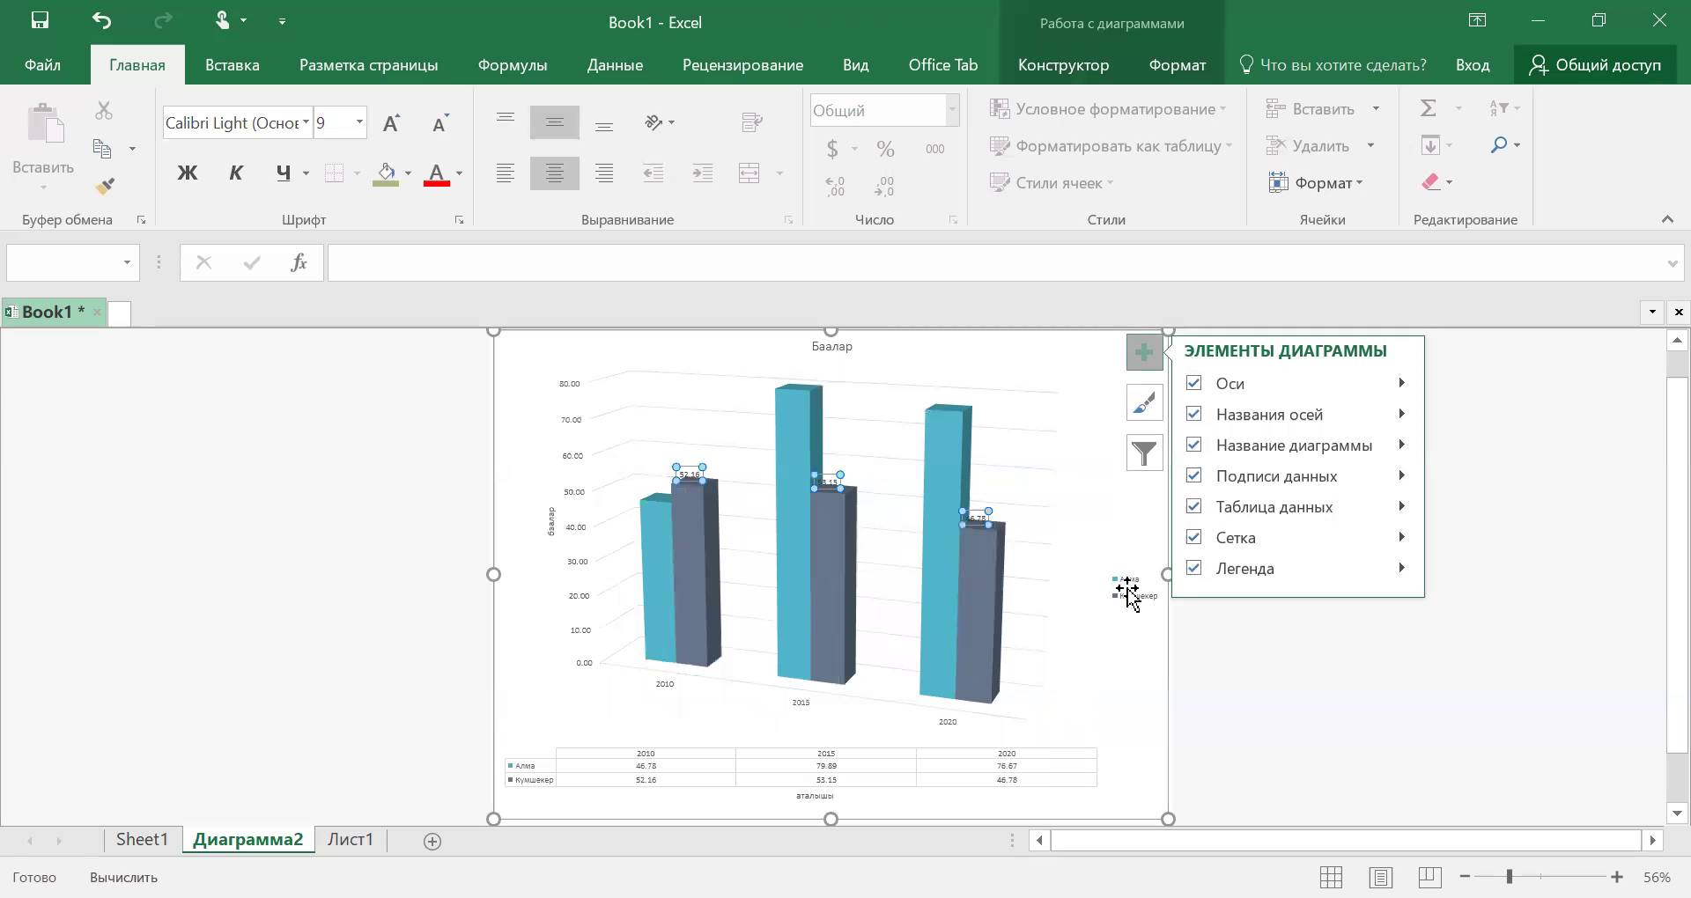
click(1216, 628)
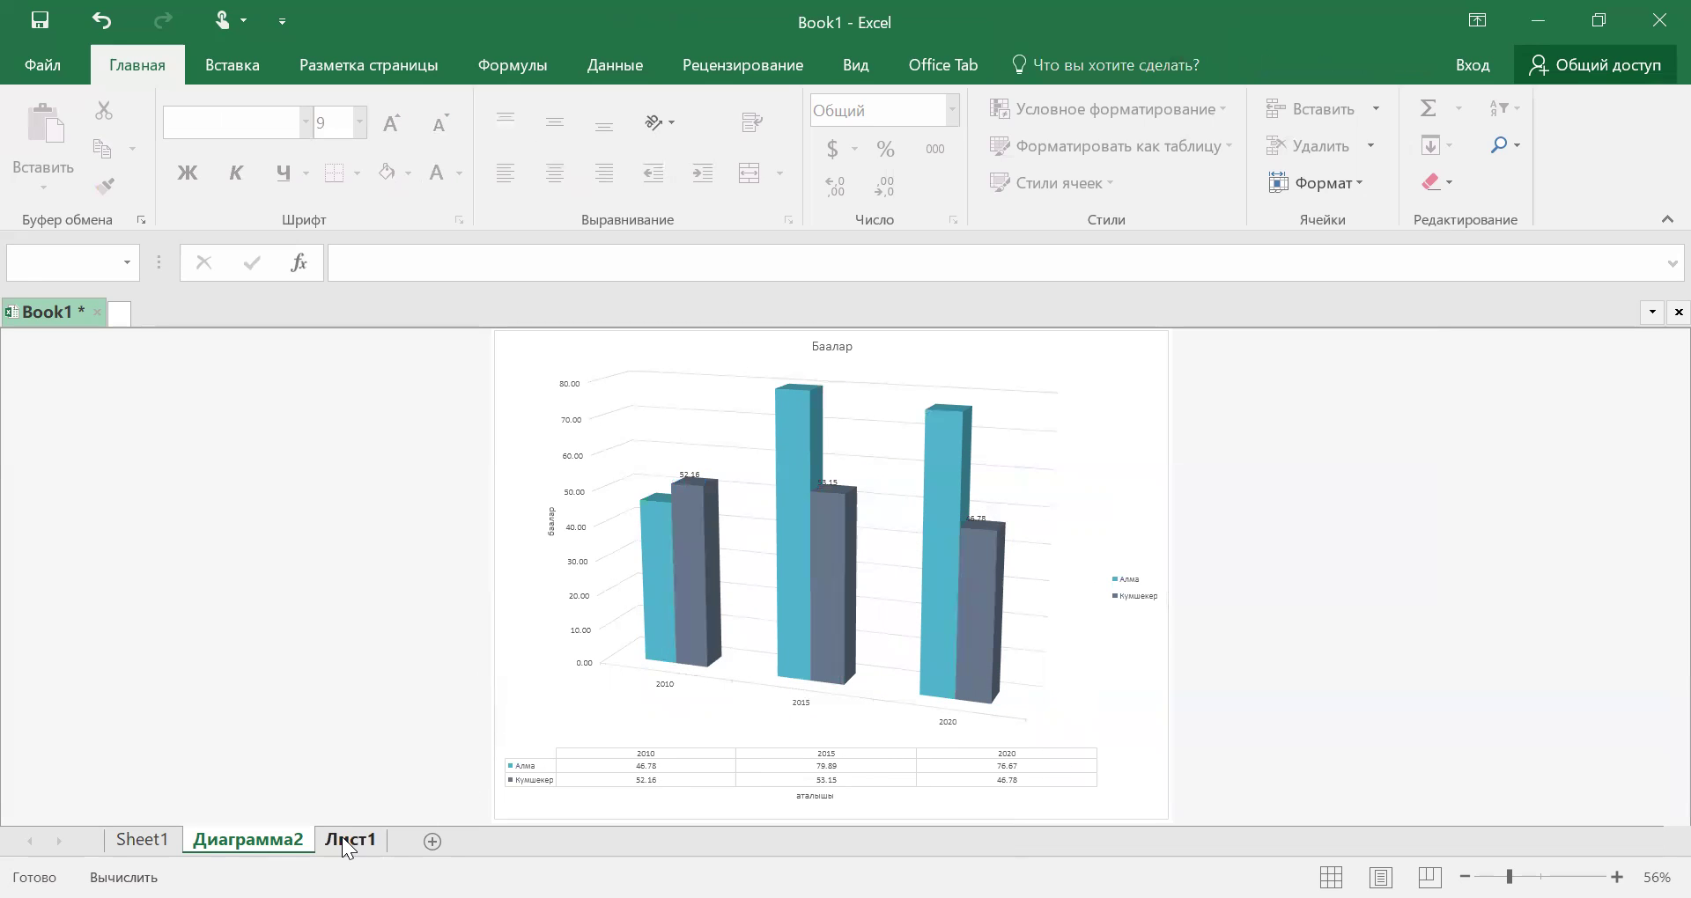
Step: Compare Лист1 with Диаграмма2, and on Лист1 move the line chart over columns D to K, clear of the product names
click(343, 838)
click(922, 608)
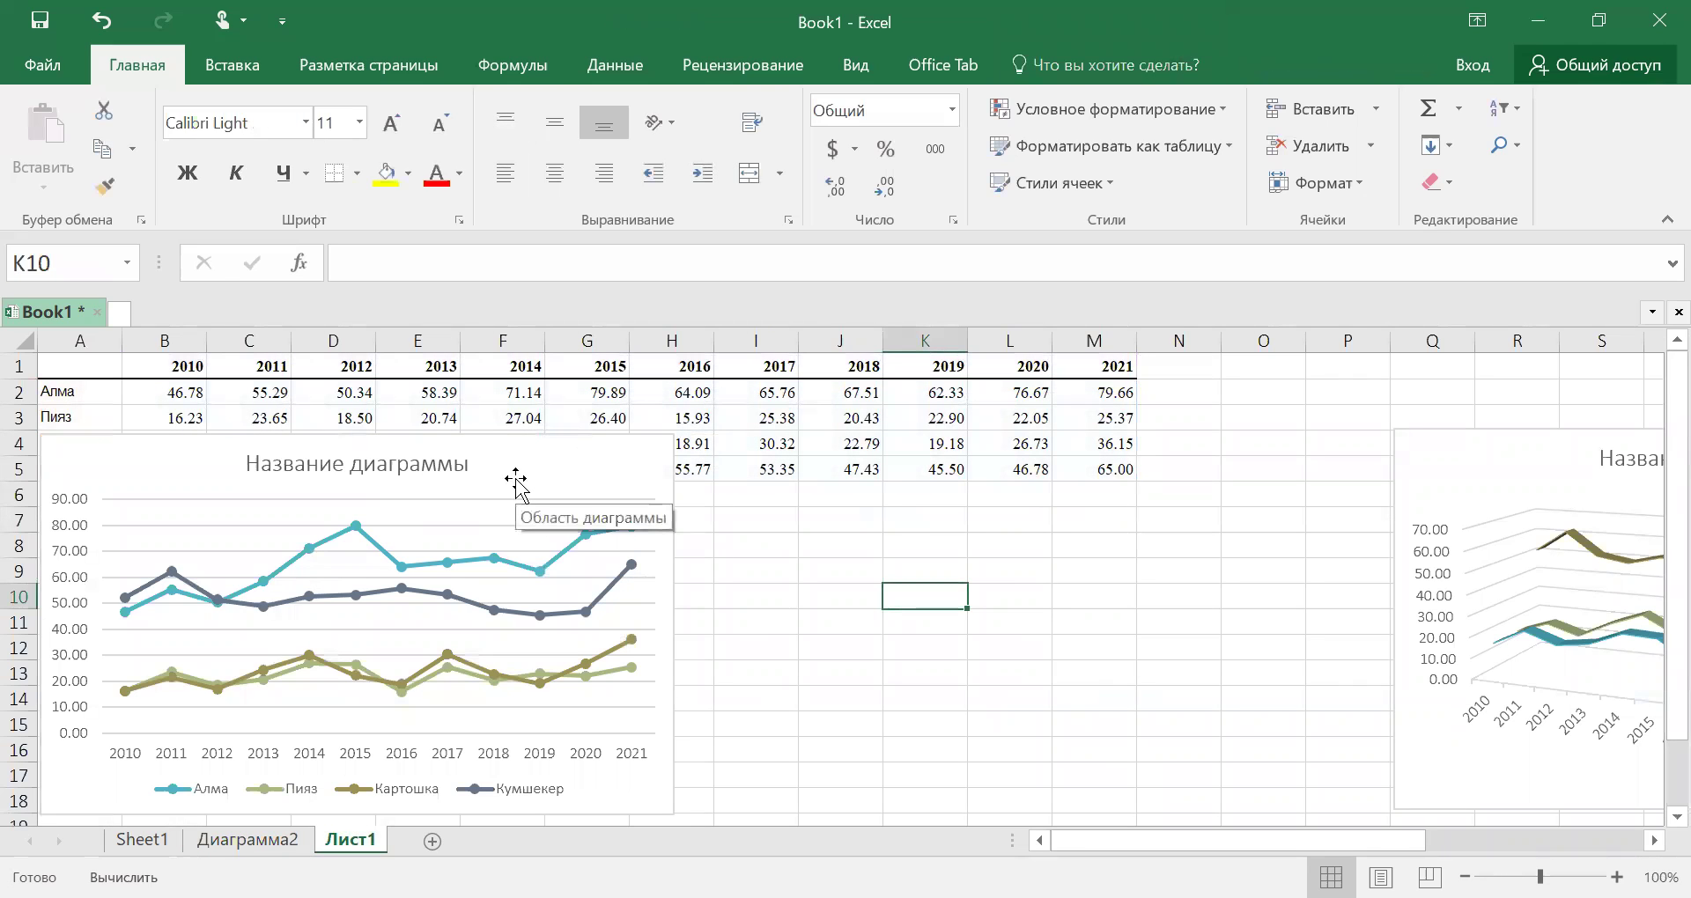
click(248, 840)
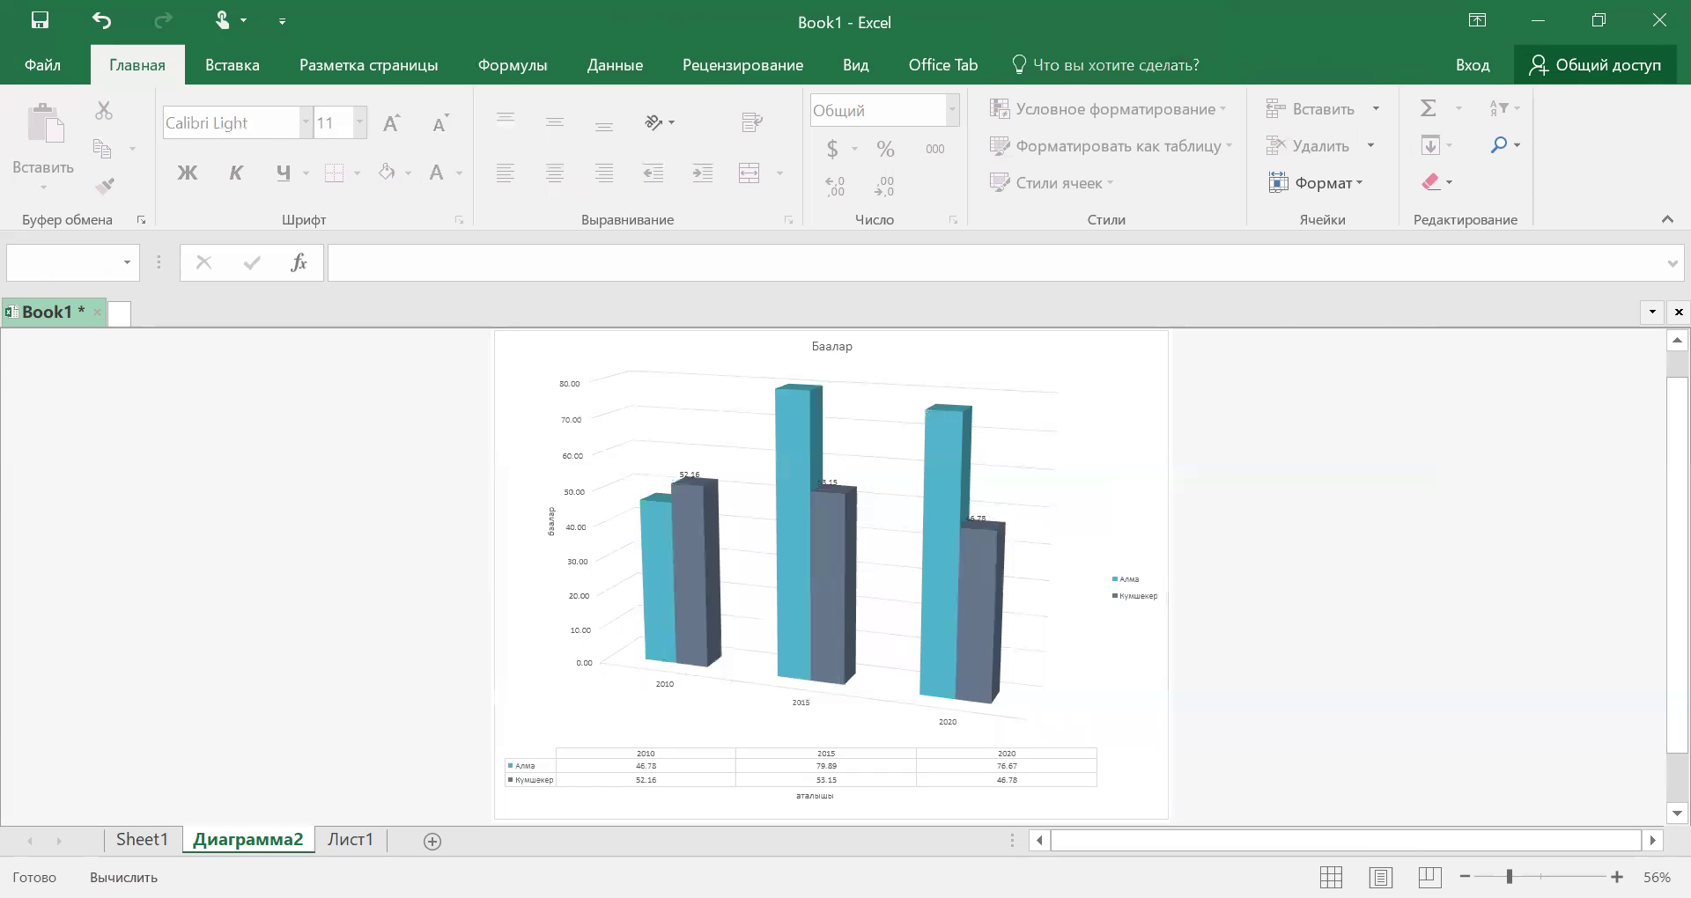
click(346, 842)
drag(499, 472, 711, 392)
Step: Add axis titles to the line chart on Лист1, and toggle its gridlines off and back on
click(711, 392)
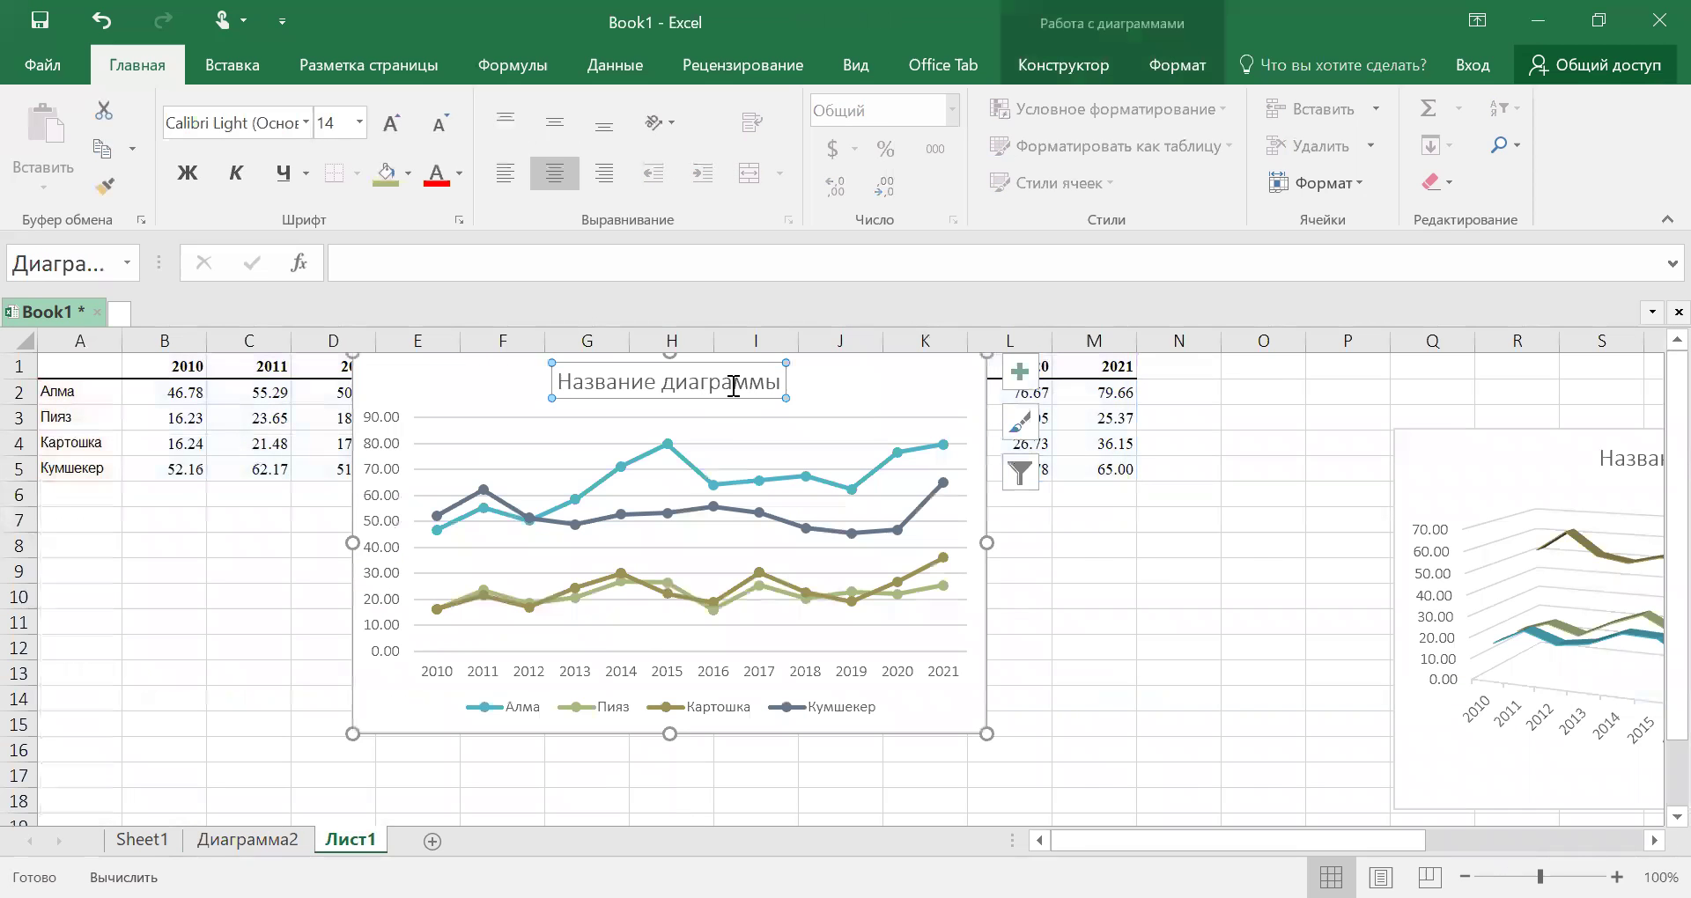
click(1020, 370)
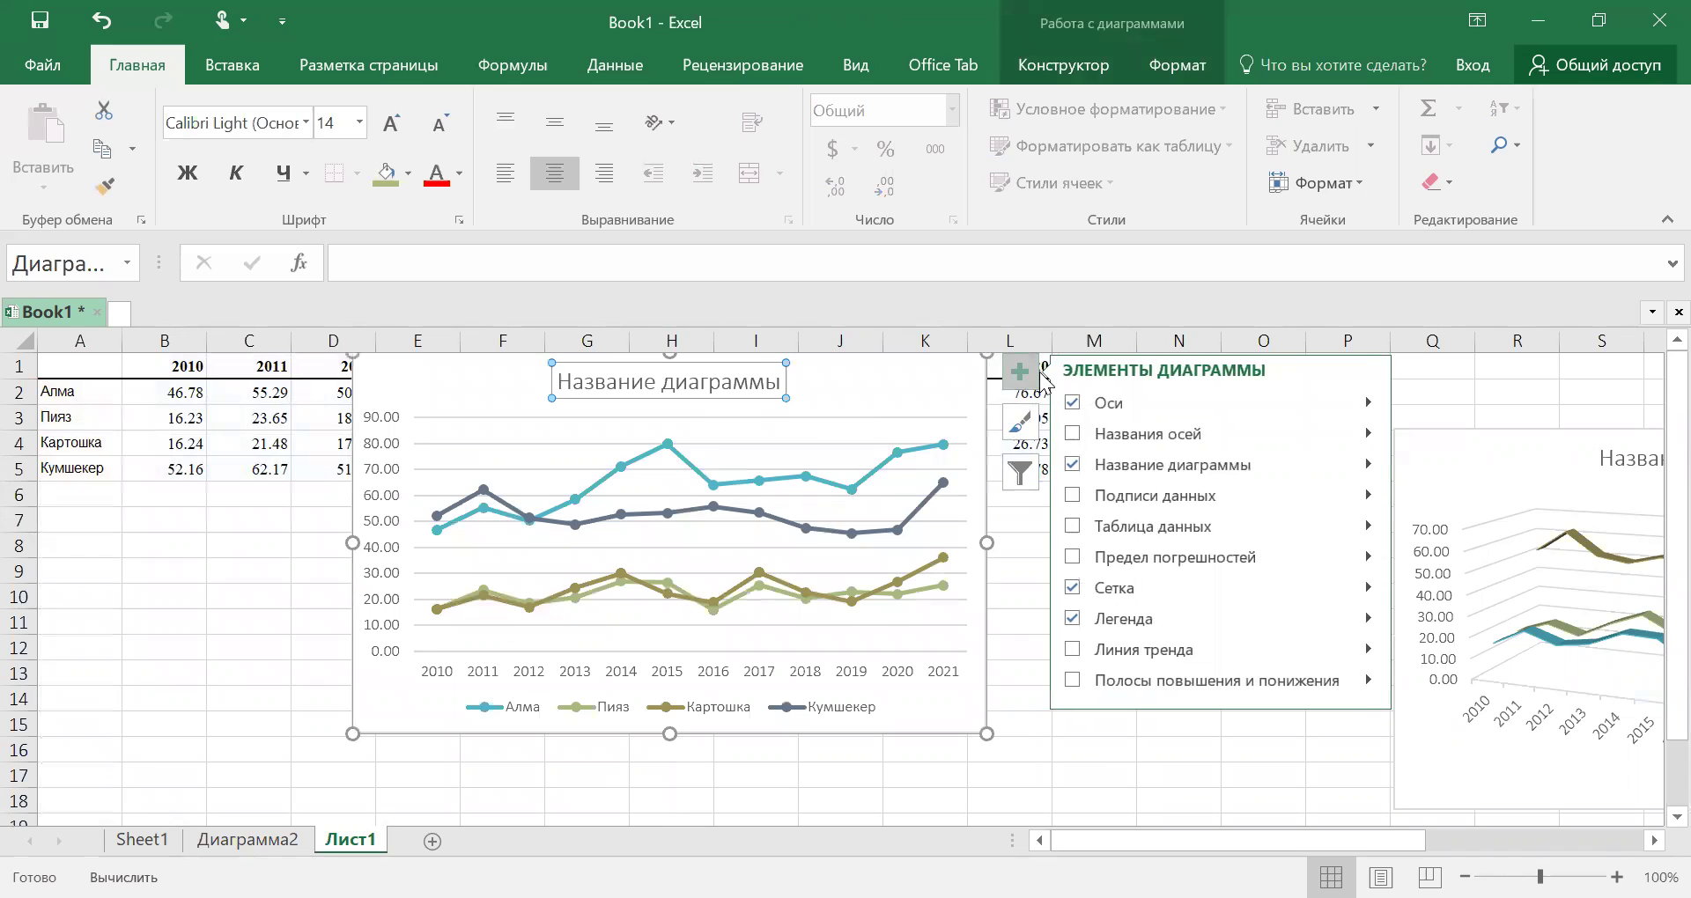
click(1074, 434)
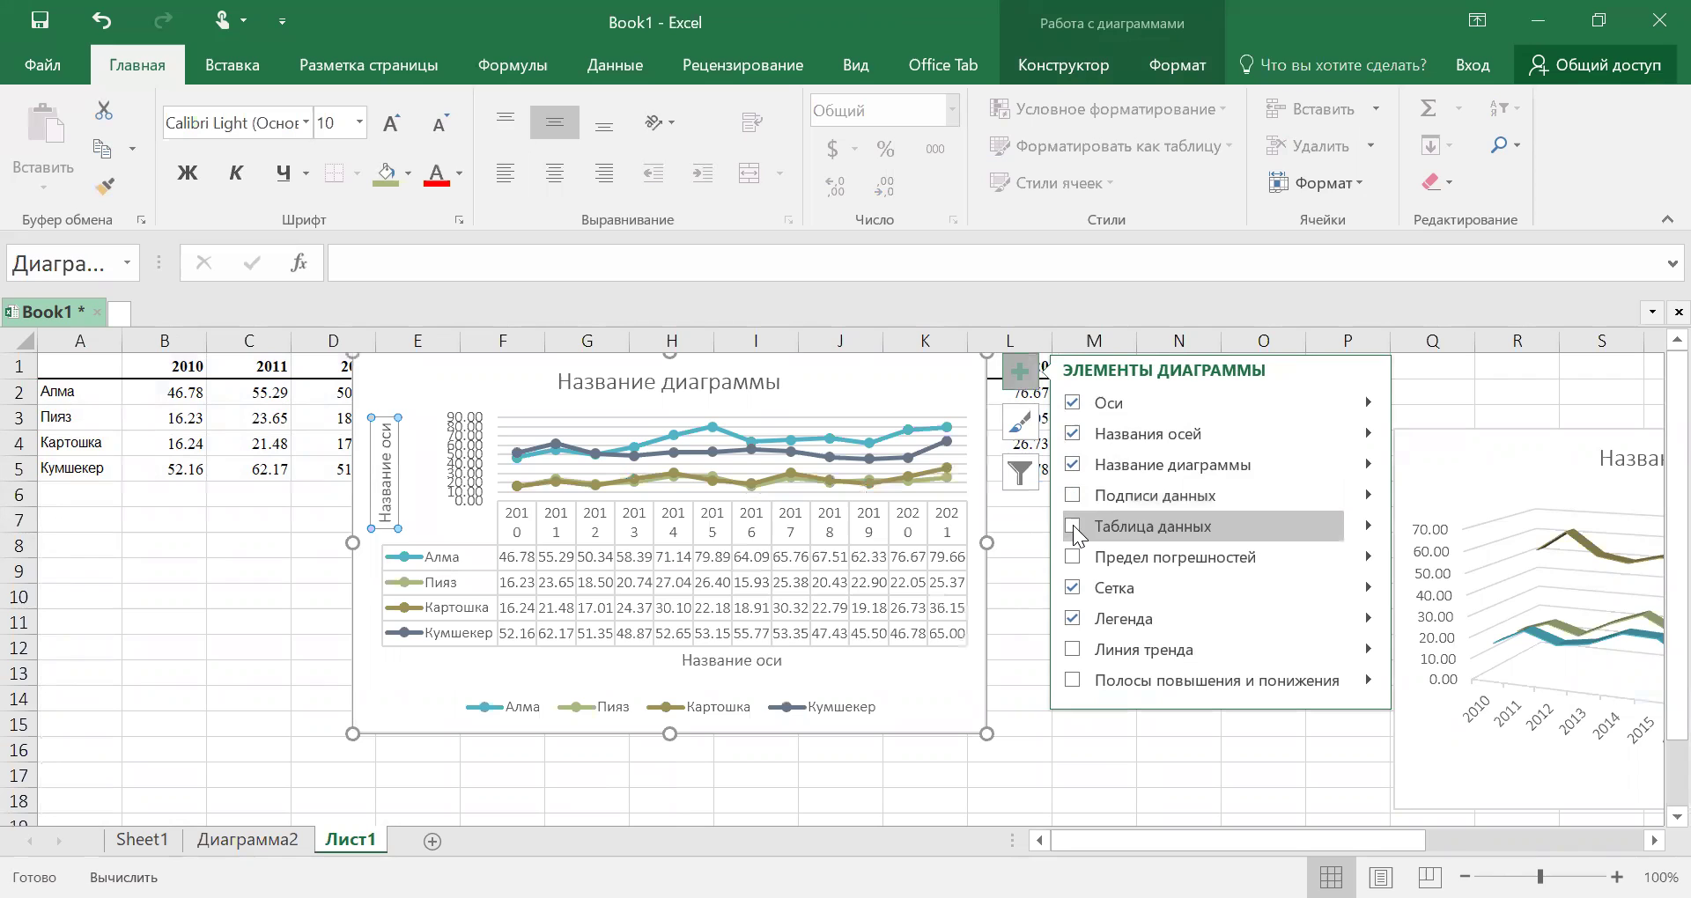
click(1071, 595)
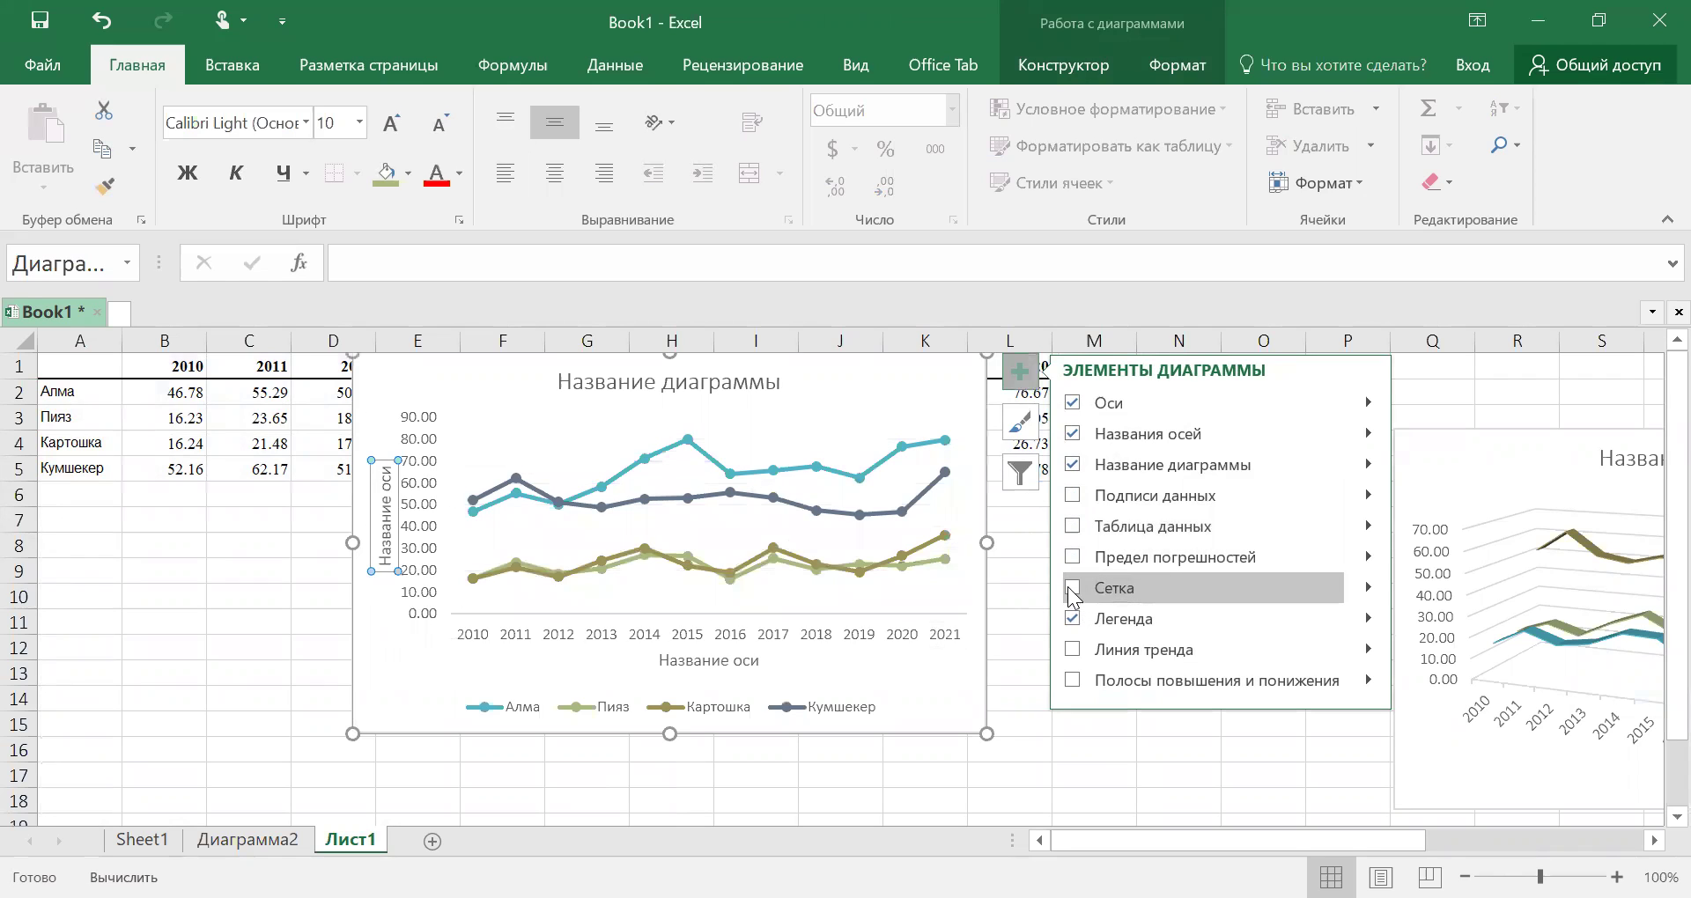
click(1071, 590)
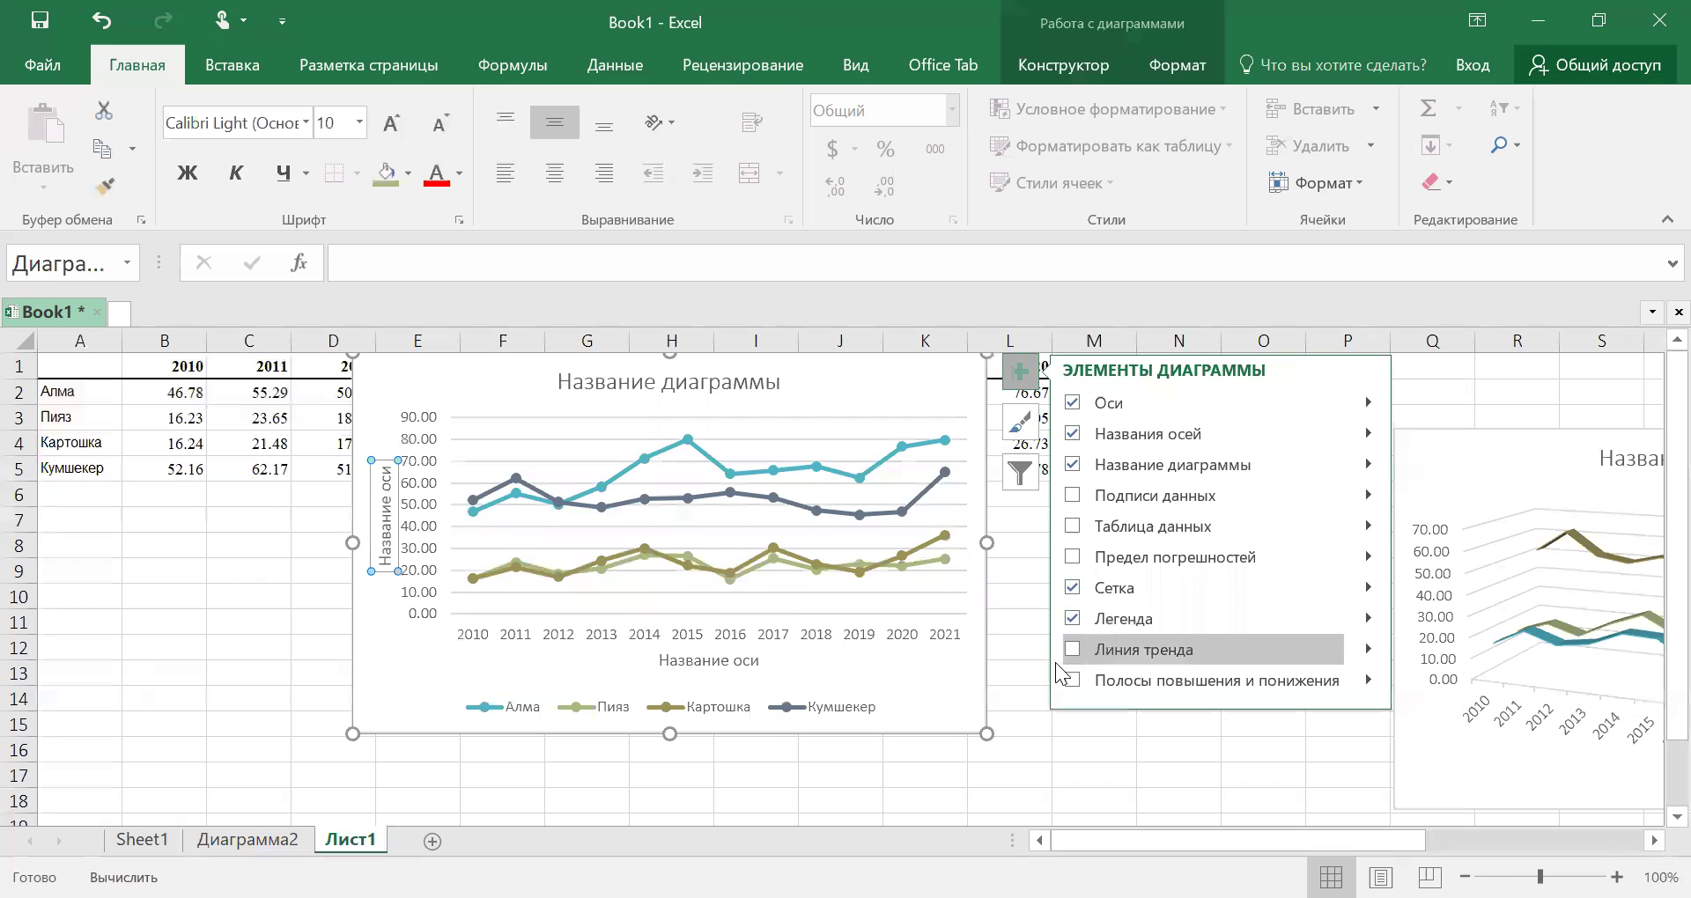
click(1060, 772)
Step: Review the list of chart elements available for the line chart on Лист1
click(963, 415)
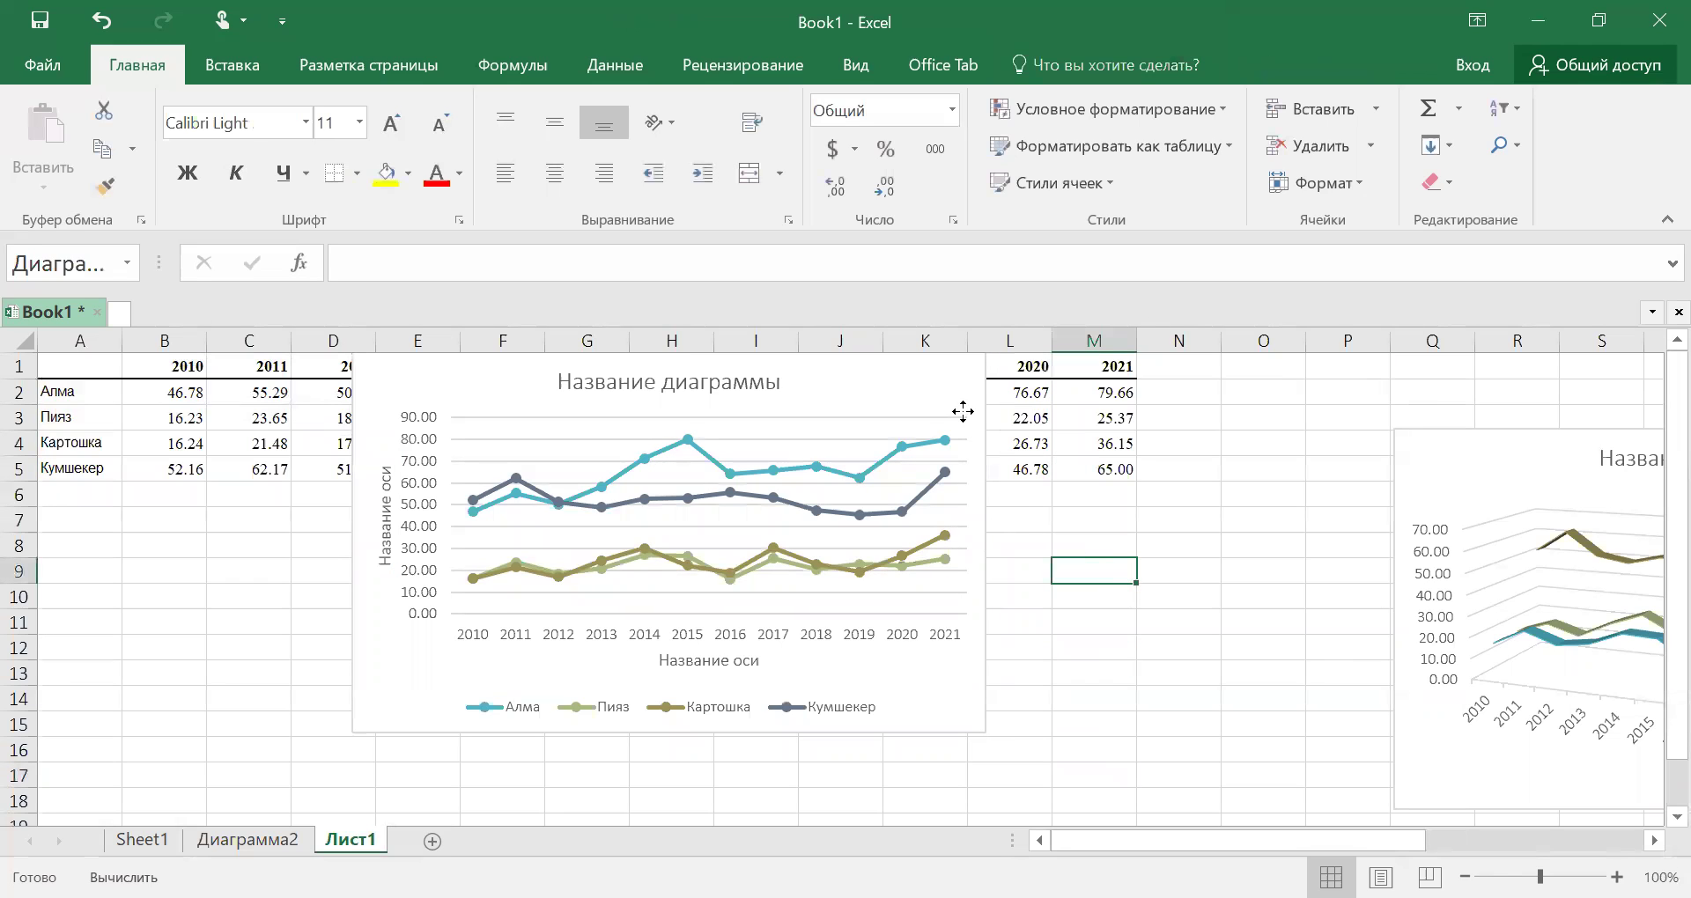
click(1031, 375)
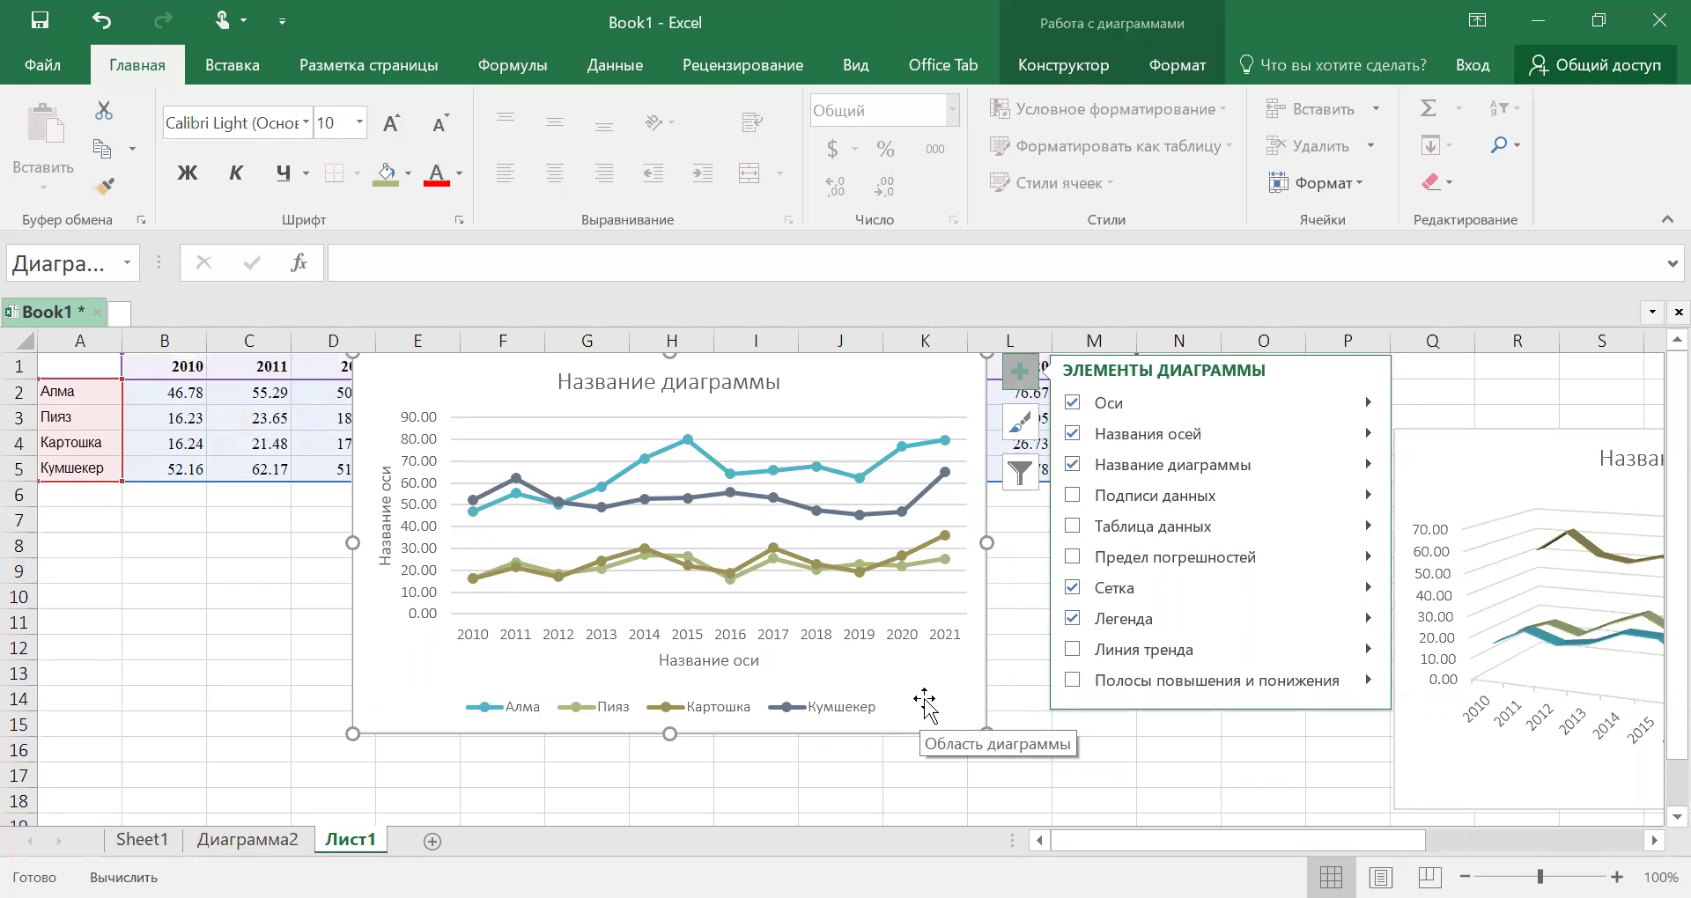
click(1149, 729)
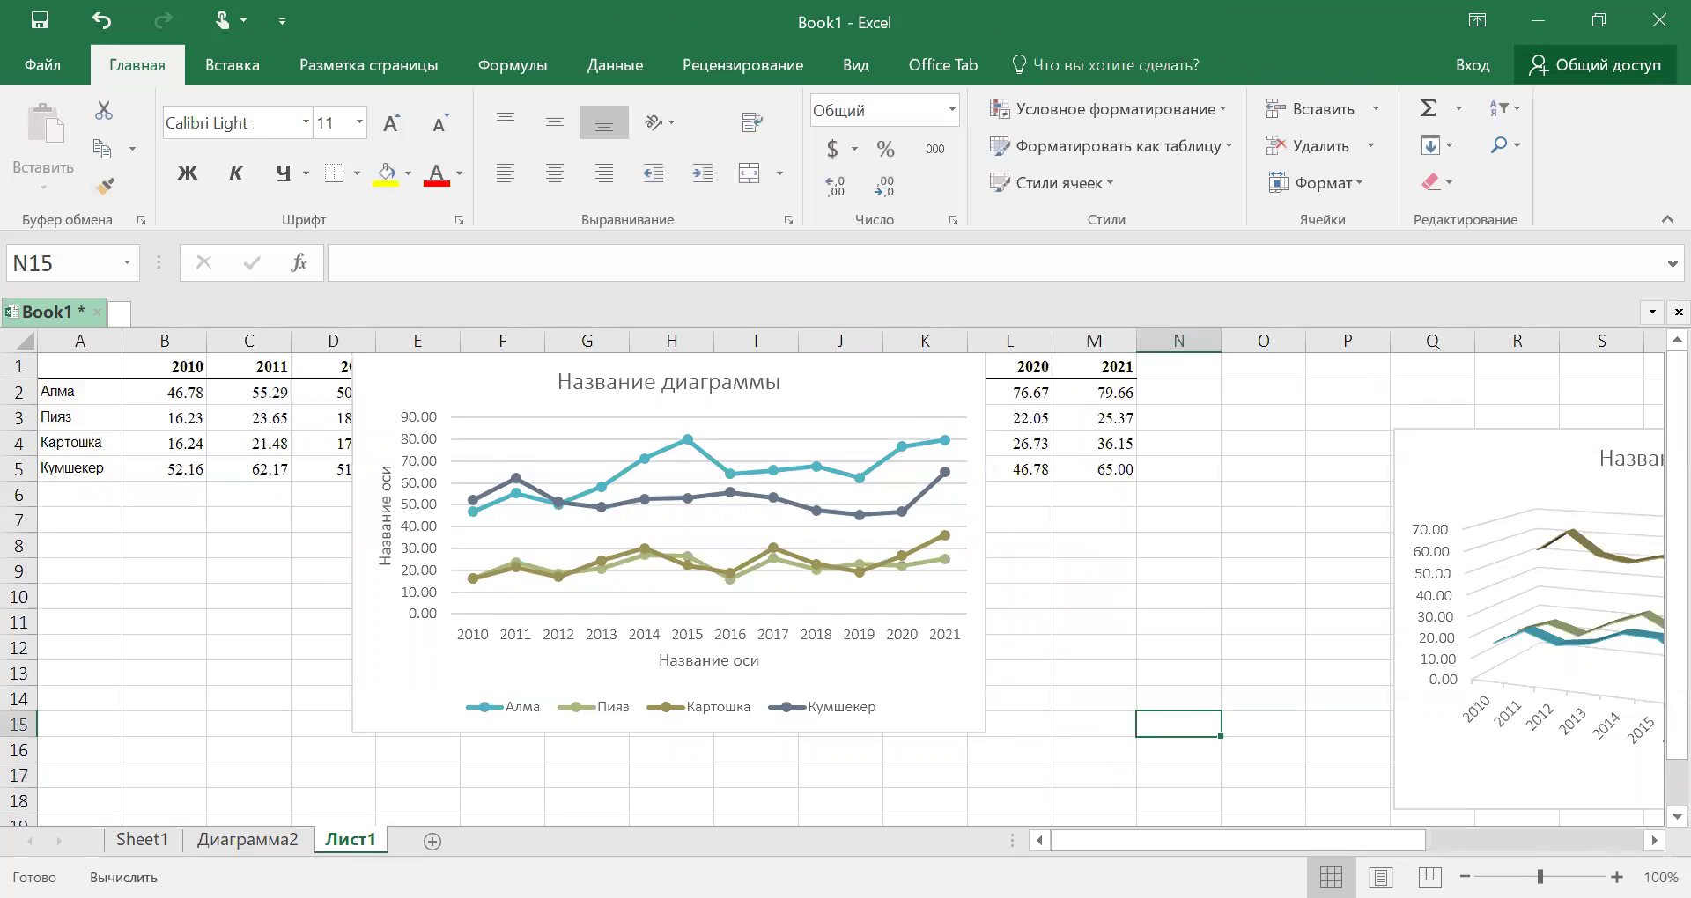